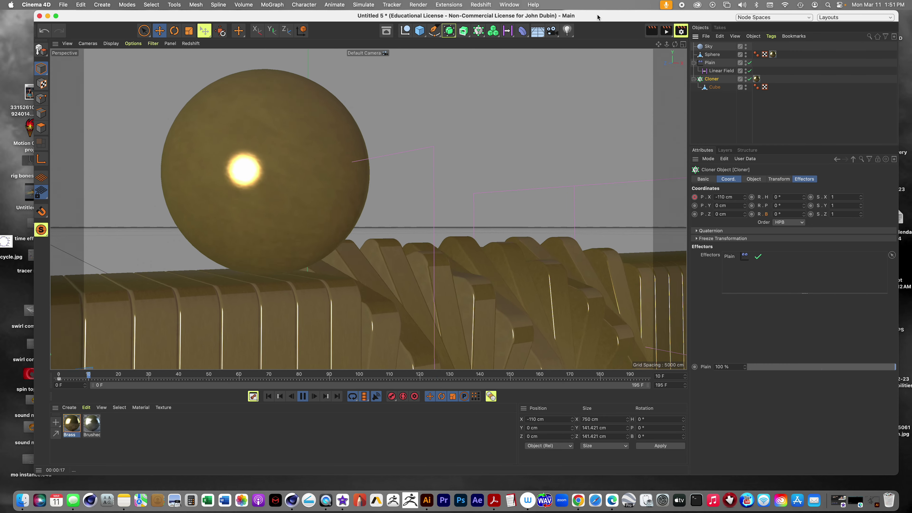
- Browse the Mesh menu and the make-editable options without choosing anything
left_click_drag(610, 19, 603, 23)
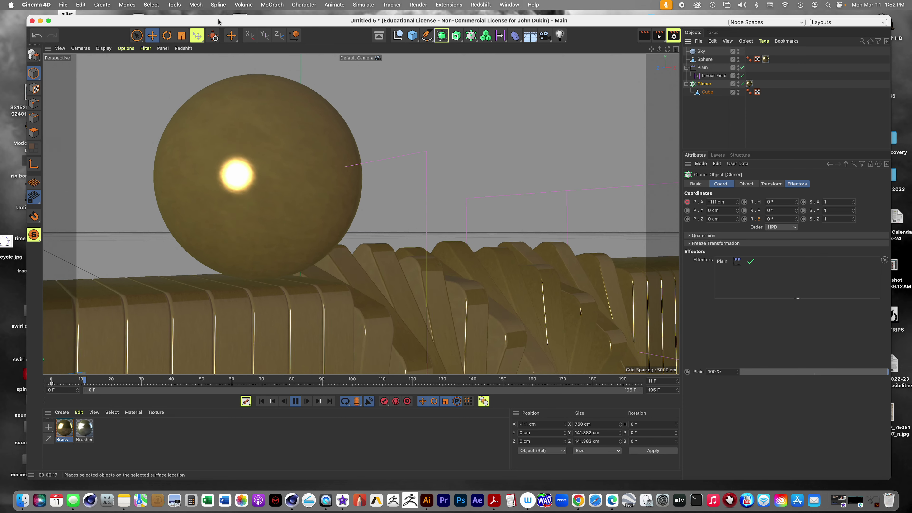
left_click(218, 4)
mouse_move(197, 5)
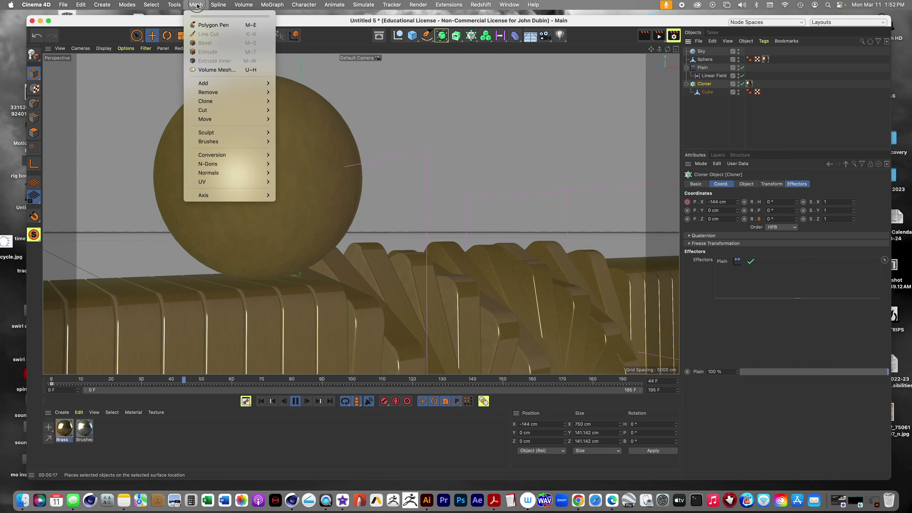
mouse_move(217, 155)
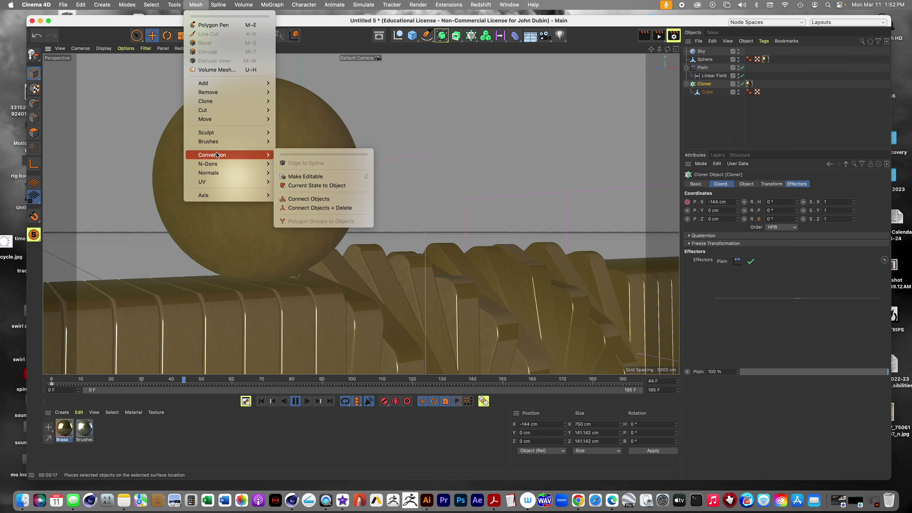
key("Escape")
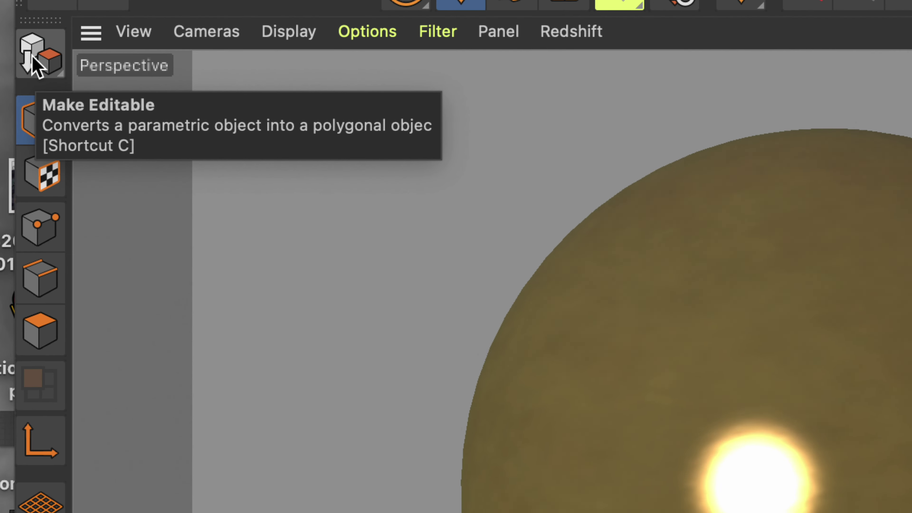
left_click(32, 56)
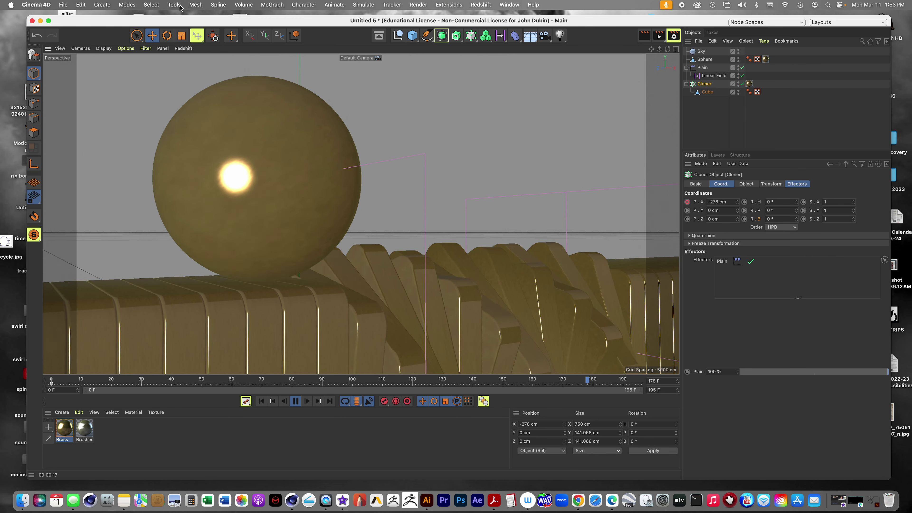
- Look through the Mesh and MoGraph menus again, then bring up the File menu
left_click(195, 5)
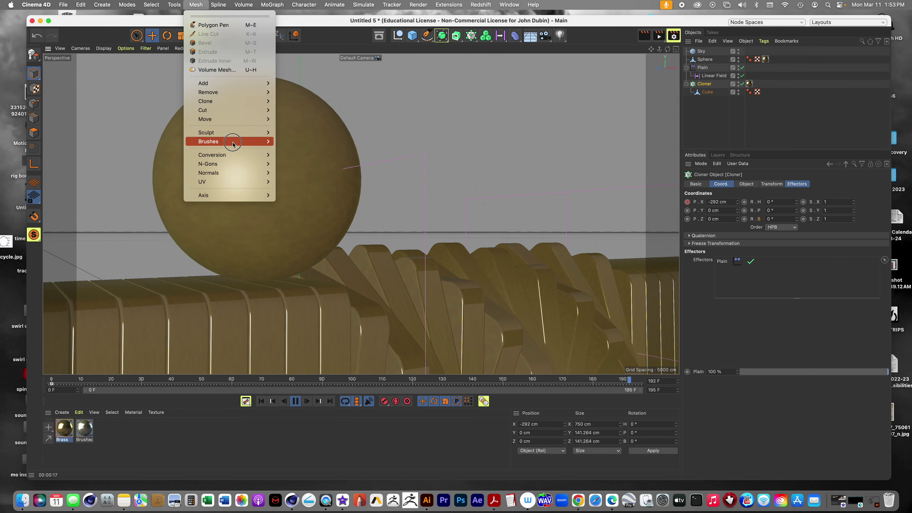
mouse_move(230, 154)
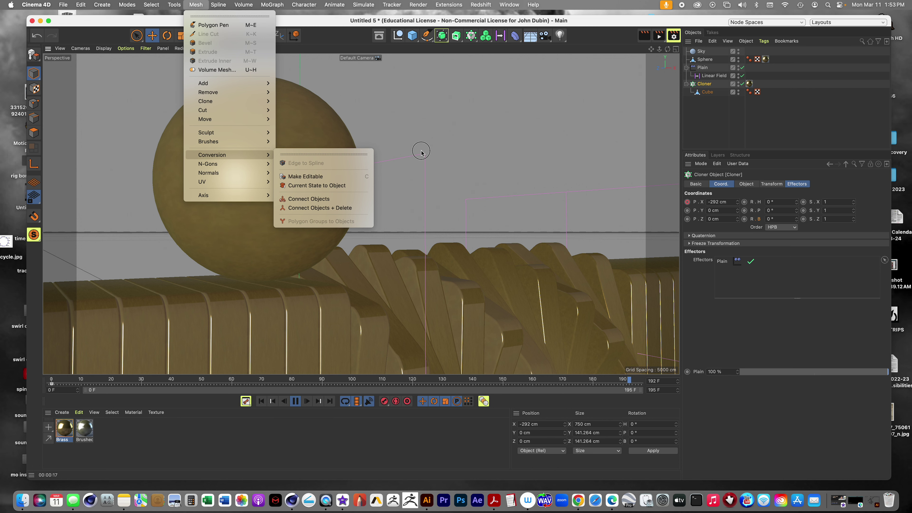
left_click(424, 77)
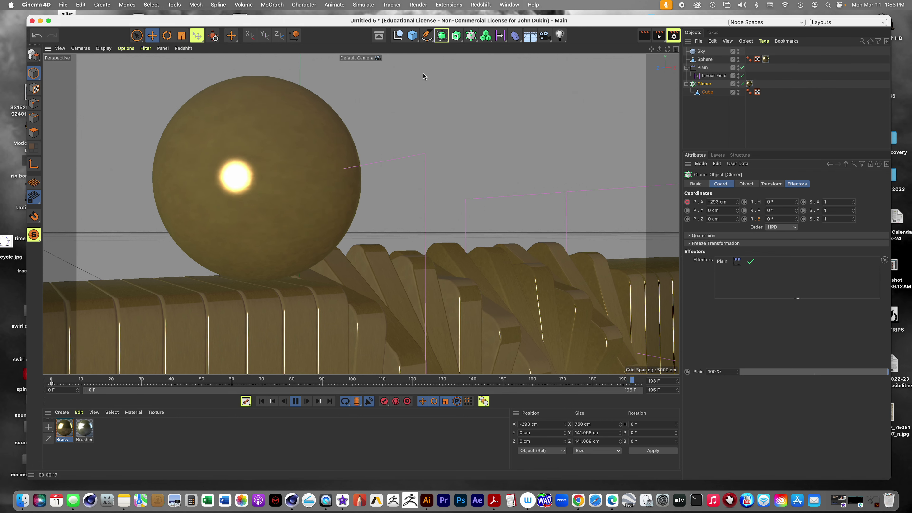
left_click_drag(264, 23, 250, 22)
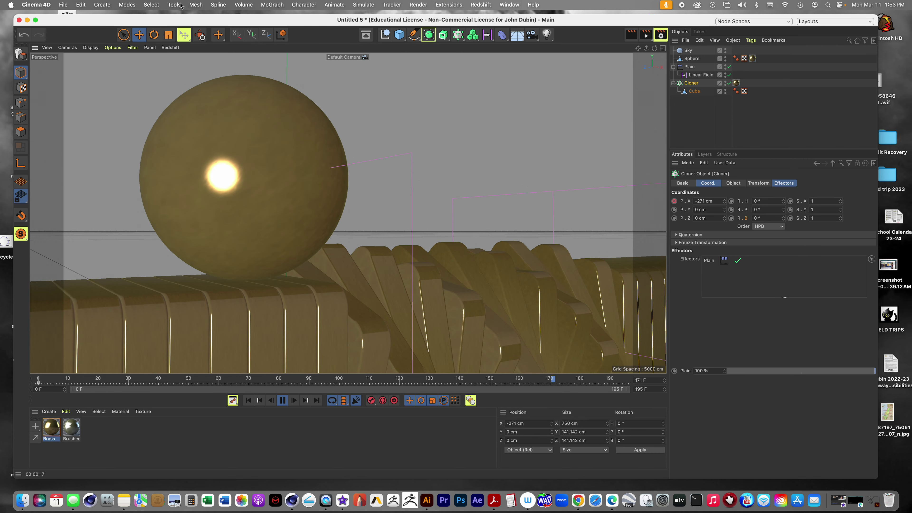
left_click(196, 4)
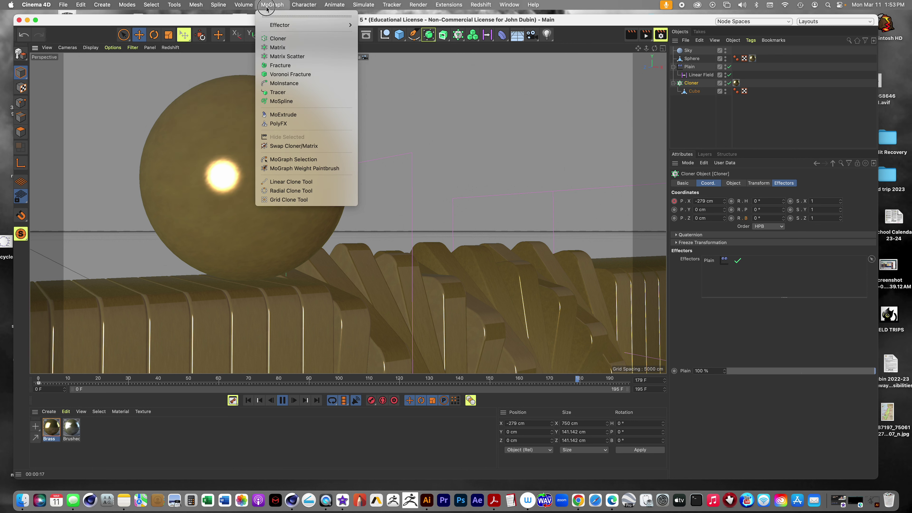
left_click(489, 188)
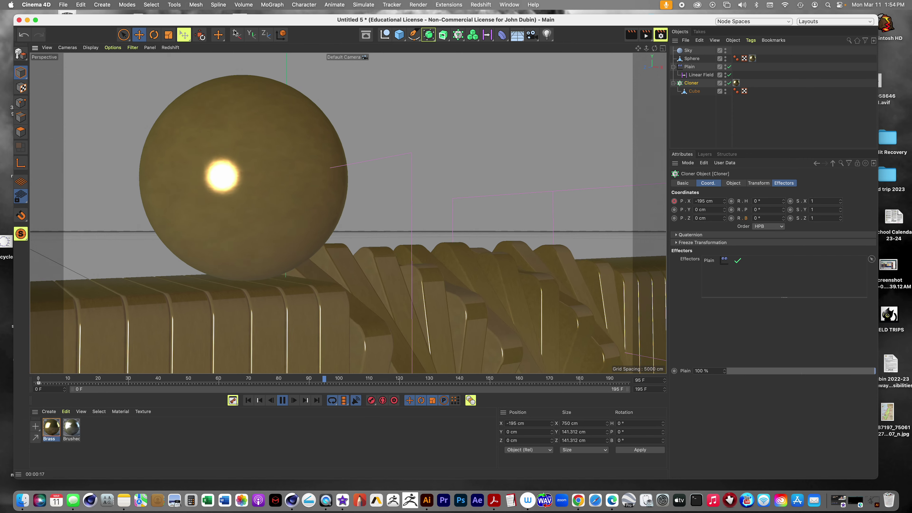
left_click(63, 4)
- Start a new empty project and add a Cube primitive
left_click(66, 22)
left_click(399, 34)
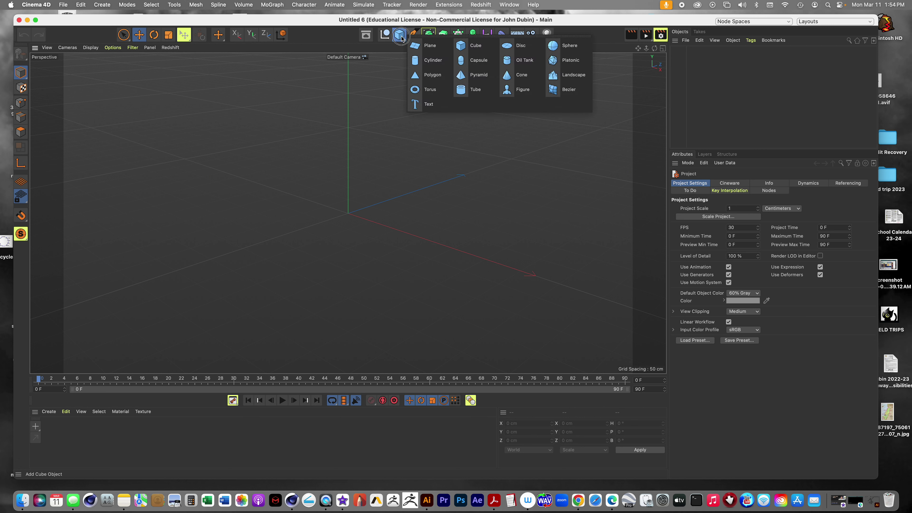
left_click(455, 50)
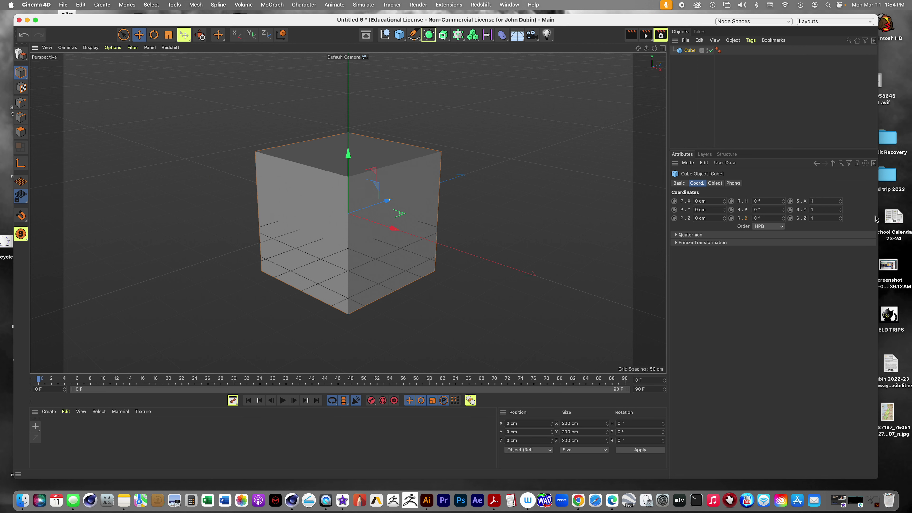
- Set the cube's size to X 15, Y 100 and Z 100 cm
left_click(714, 183)
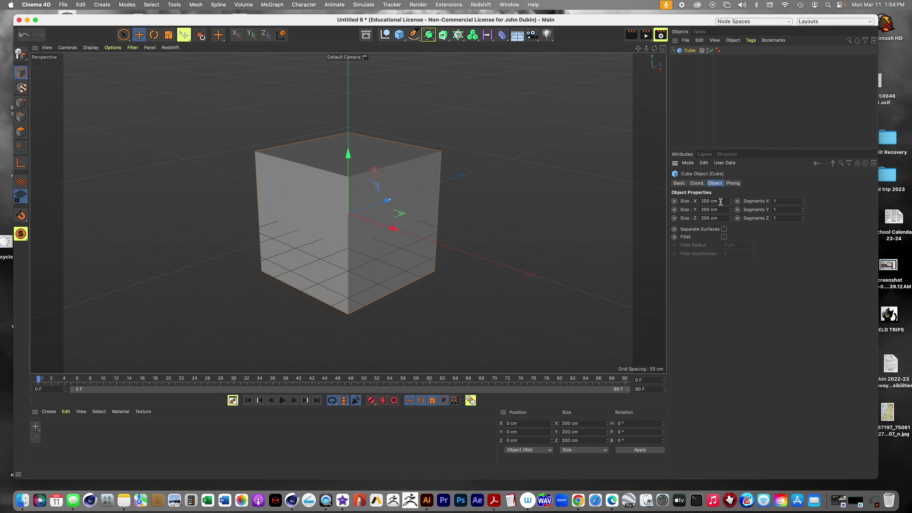
left_click(712, 201)
type("15")
left_click(705, 208)
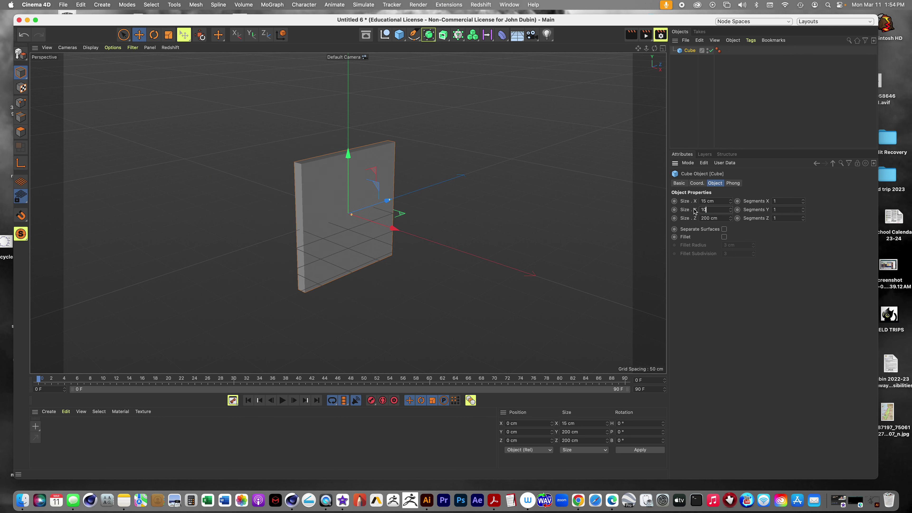
key("Tab")
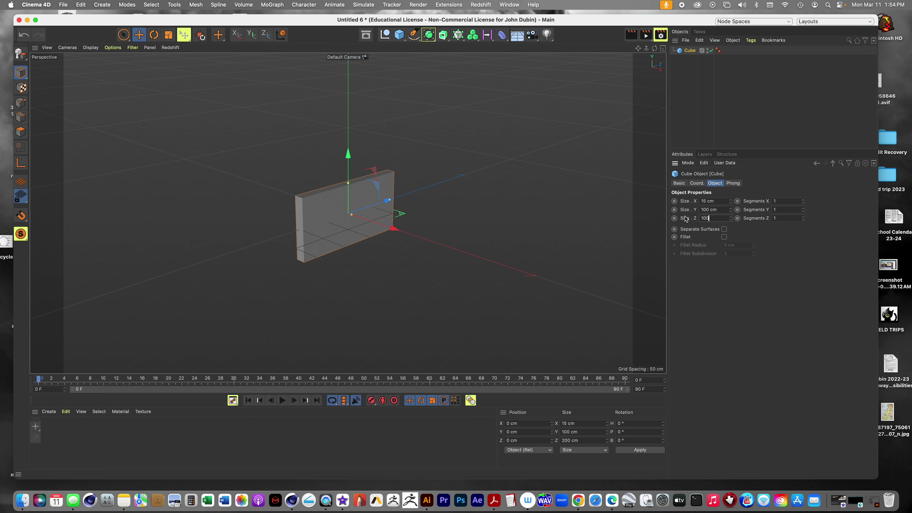
key("Return")
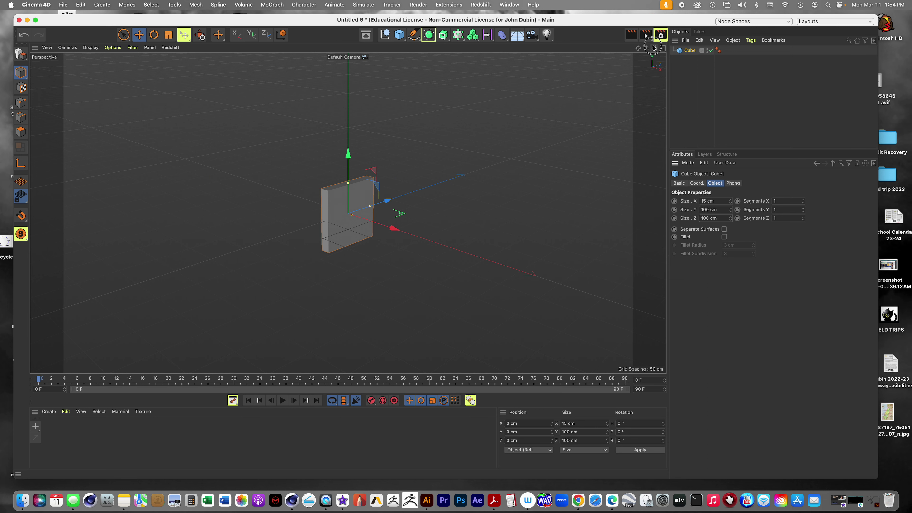
- Make the cube editable and switch to Edge mode
left_click_drag(653, 48, 2, 52)
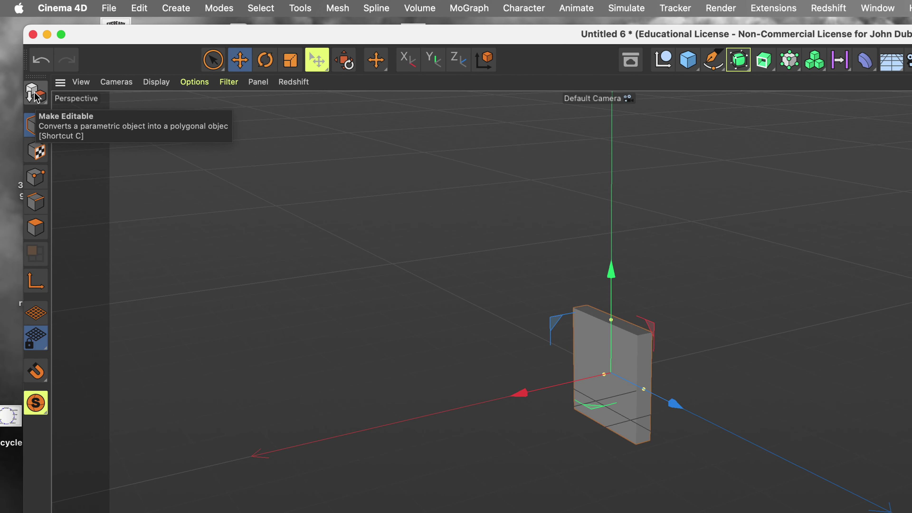
left_click(124, 158)
left_click_drag(36, 95, 90, 114)
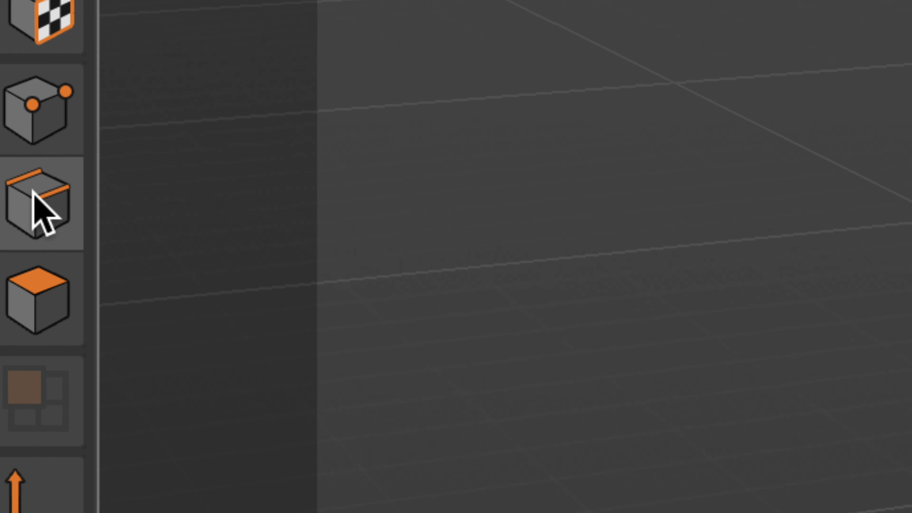
left_click(35, 199)
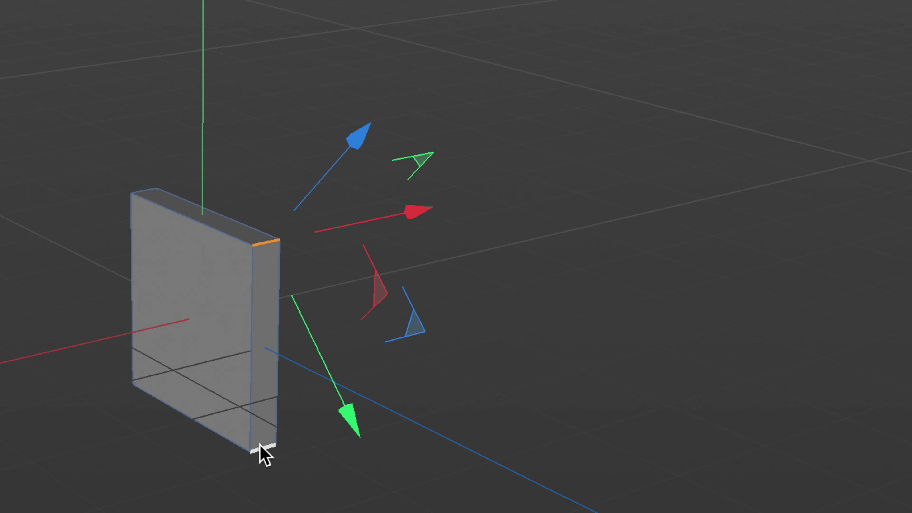
- Select the slab's corner edges, undoing an accidental slide and extrusion
left_click(261, 446)
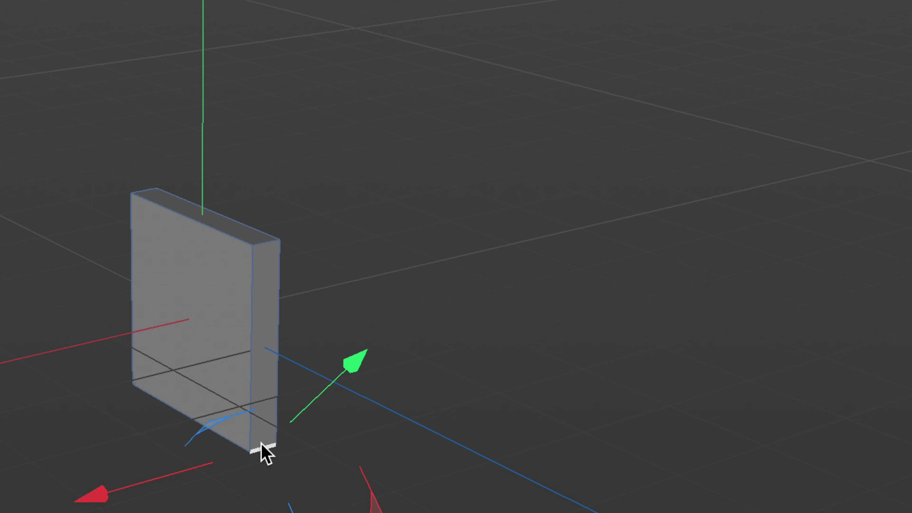
left_click(148, 191)
left_click_drag(334, 195, 494, 203)
key("ctrl+z")
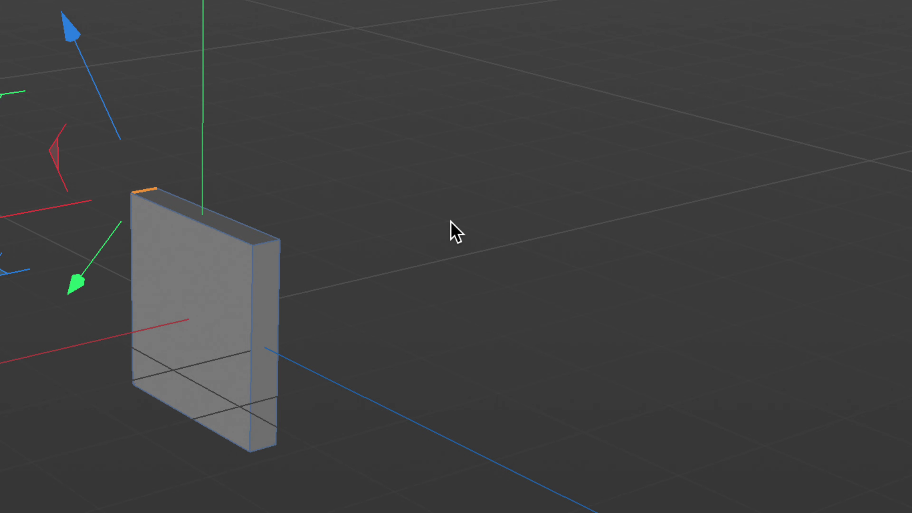
scroll(446, 231, "down", 1)
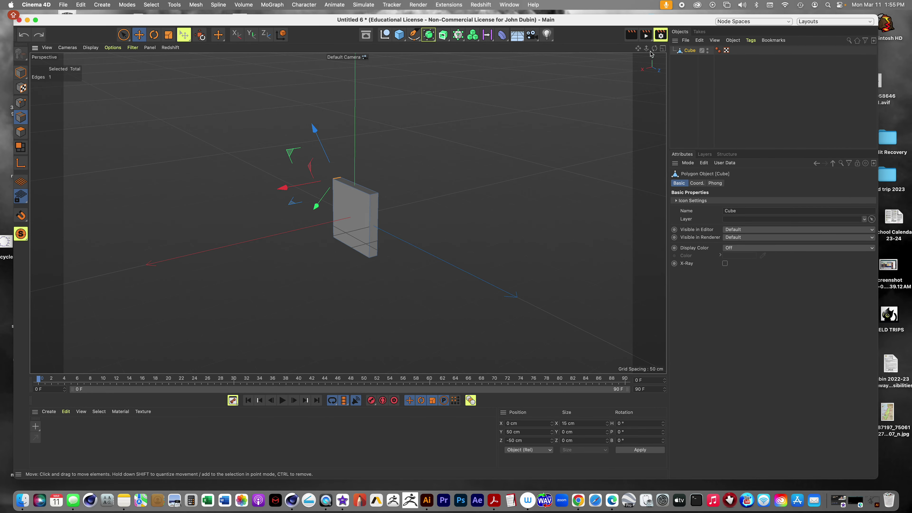
left_click_drag(356, 210, 348, 213, "alt")
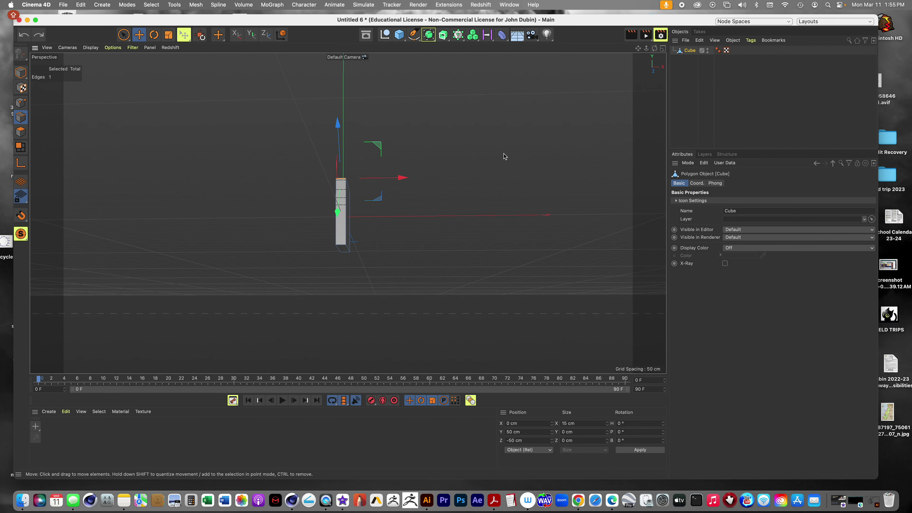
scroll(348, 213, "up", 10)
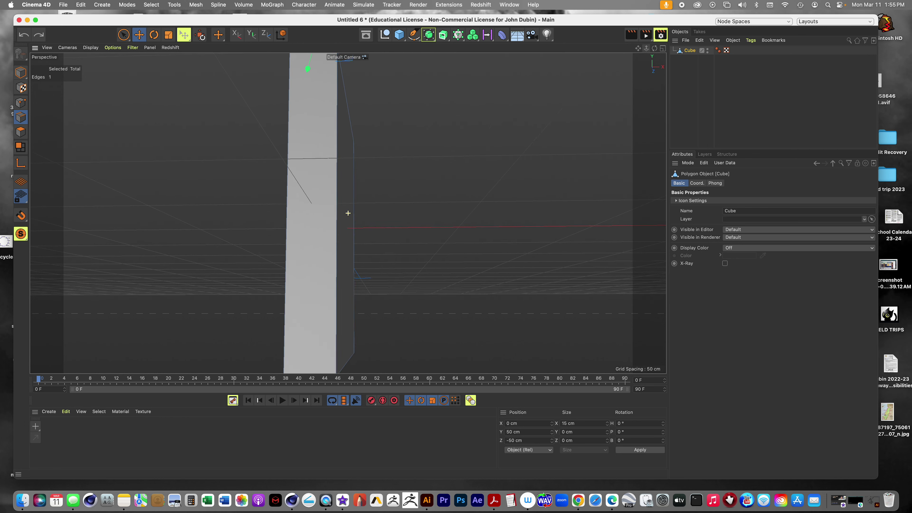
left_click_drag(348, 213, 327, 297, "alt")
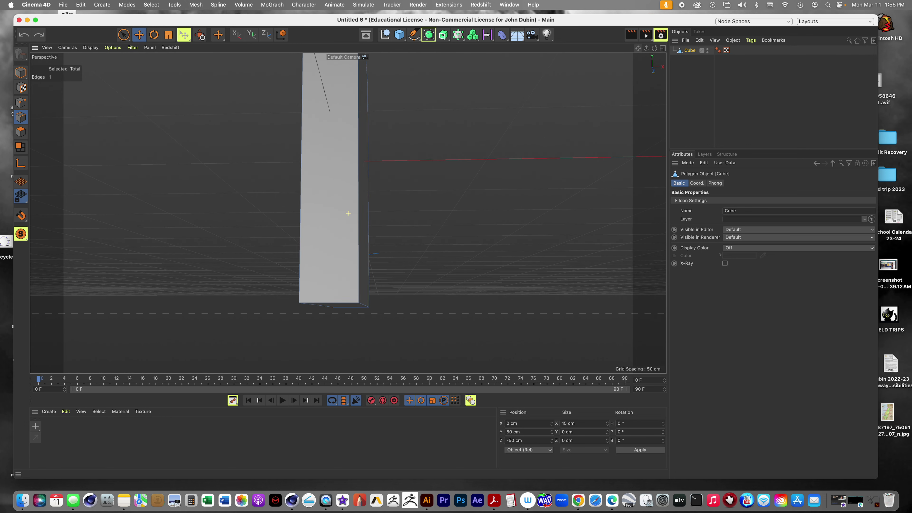
left_click(327, 305, "shift")
left_click_drag(479, 277, 126, 300, "ctrl")
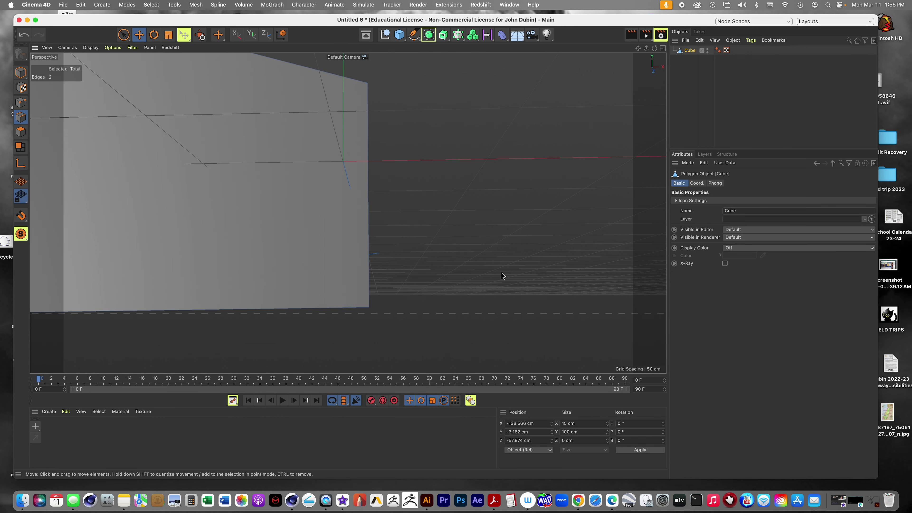
key("super+z")
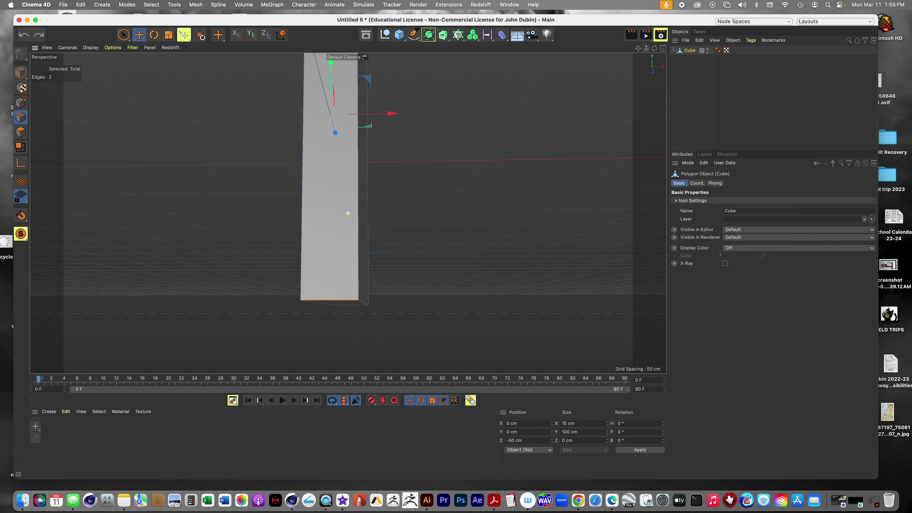
- Add the last corner edge to the selection and orbit and zoom to check it
scroll(348, 212, "down", 5)
left_click_drag(654, 48, 607, 72)
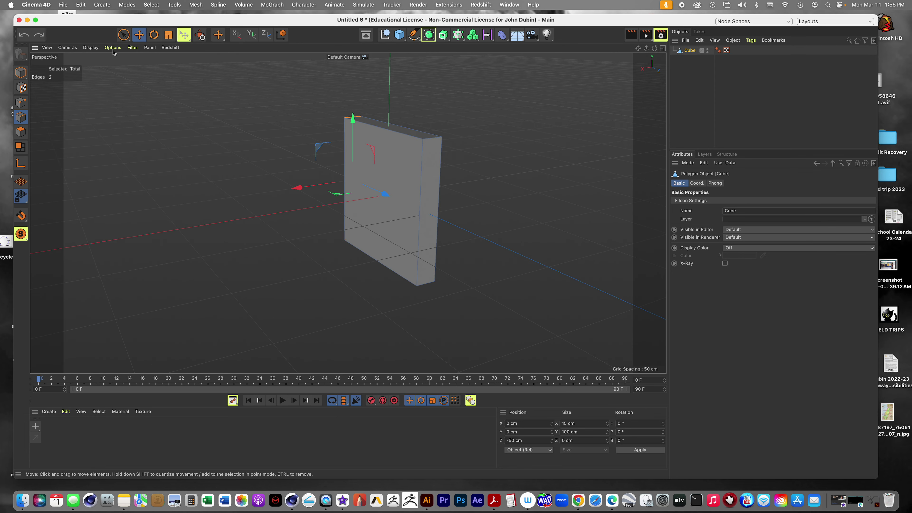
left_click(427, 141, "shift")
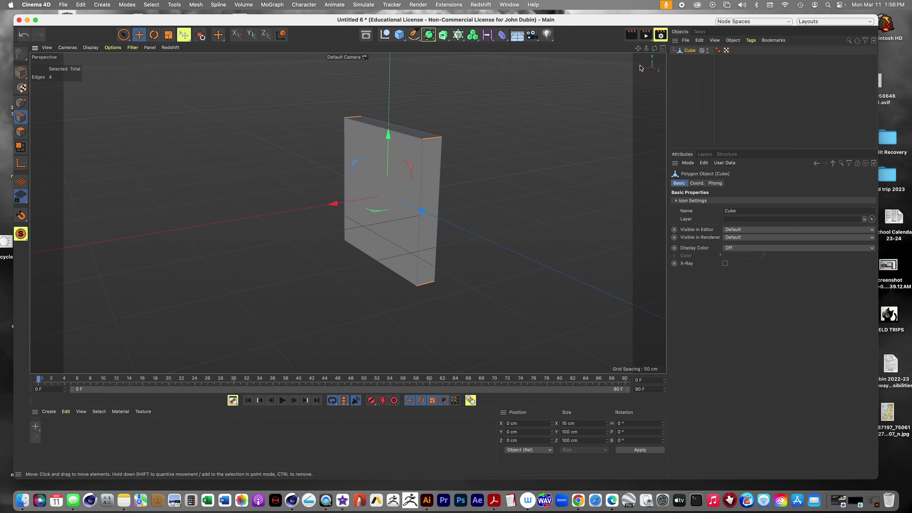
left_click_drag(654, 48, 628, 59)
left_click_drag(347, 212, 354, 212)
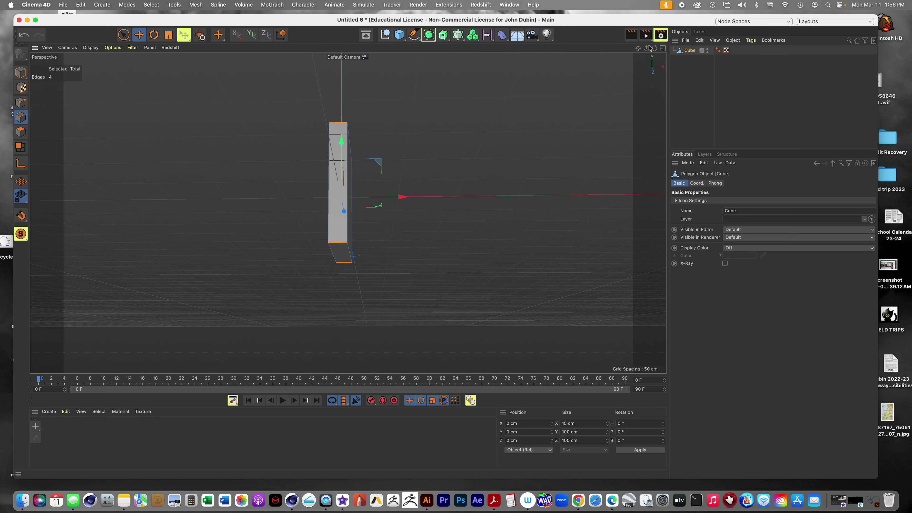
left_click_drag(649, 47, 348, 213)
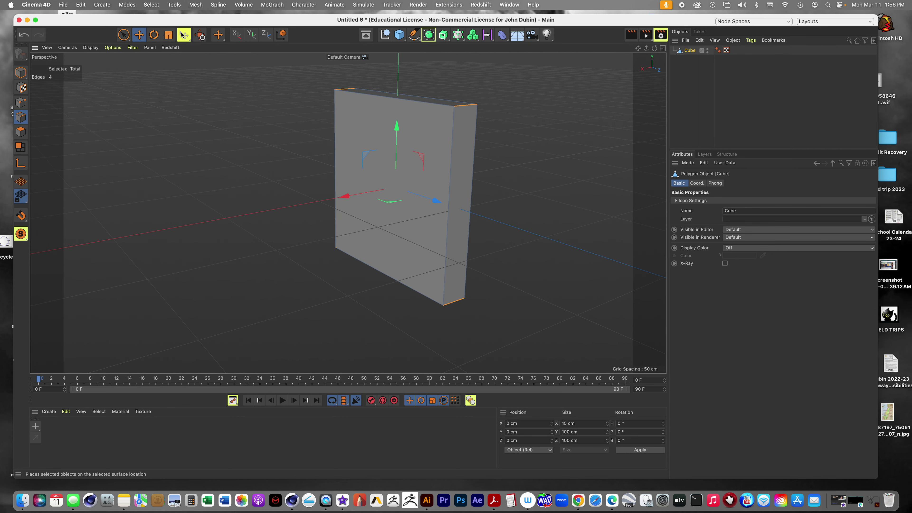
- Start a Bevel on the selected corner edges
left_click(197, 4)
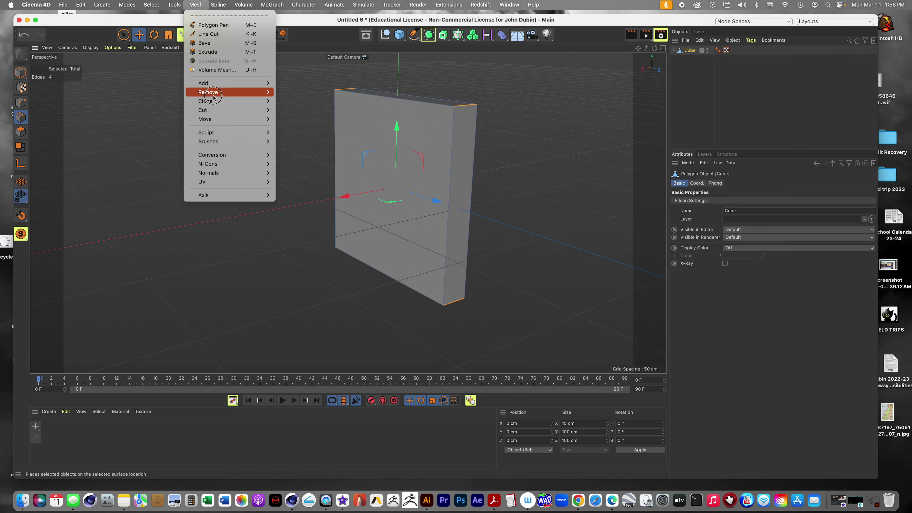
mouse_move(213, 93)
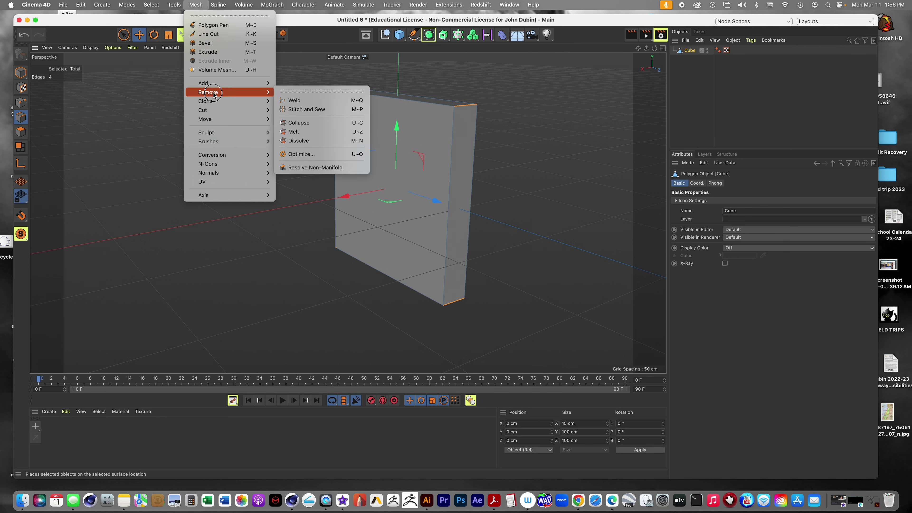
left_click(208, 43)
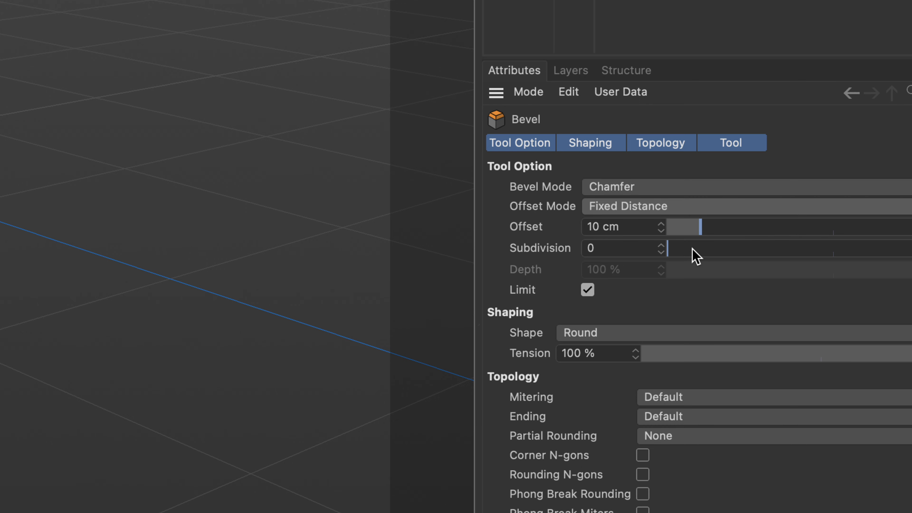
- Raise the bevel to 10 subdivisions and widen its offset toward 15 cm
left_click(661, 244)
left_click(660, 245)
left_click(661, 244)
left_click(661, 245)
left_click(660, 244)
left_click(661, 244)
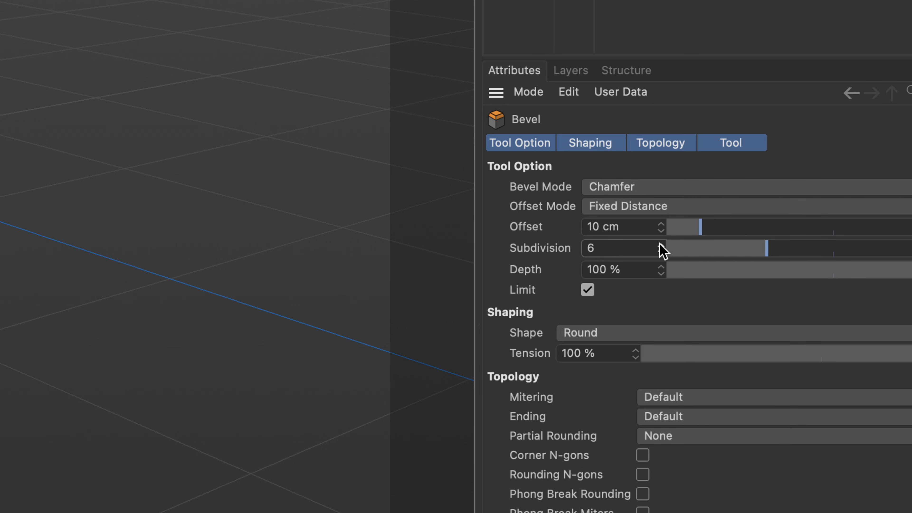
left_click(660, 244)
left_click(661, 244)
left_click(661, 244)
left_click(661, 245)
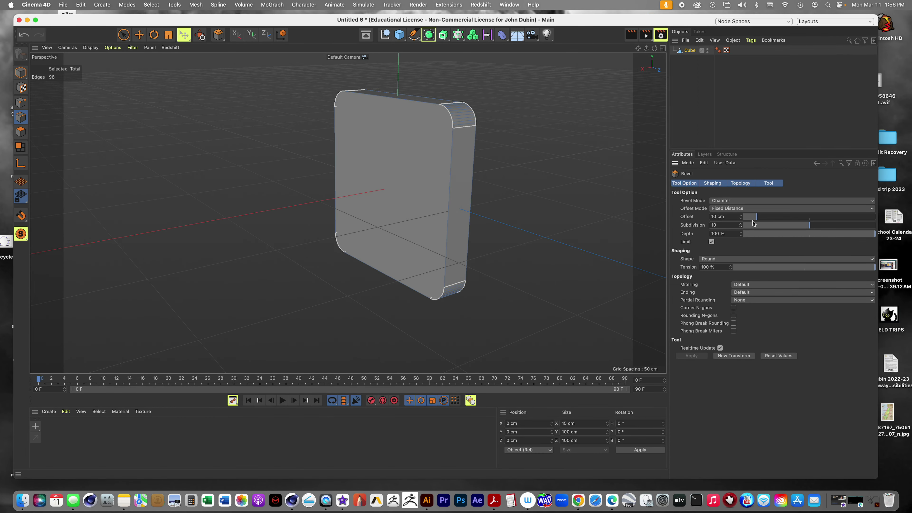
left_click(740, 215)
left_click(740, 215)
left_click(740, 214)
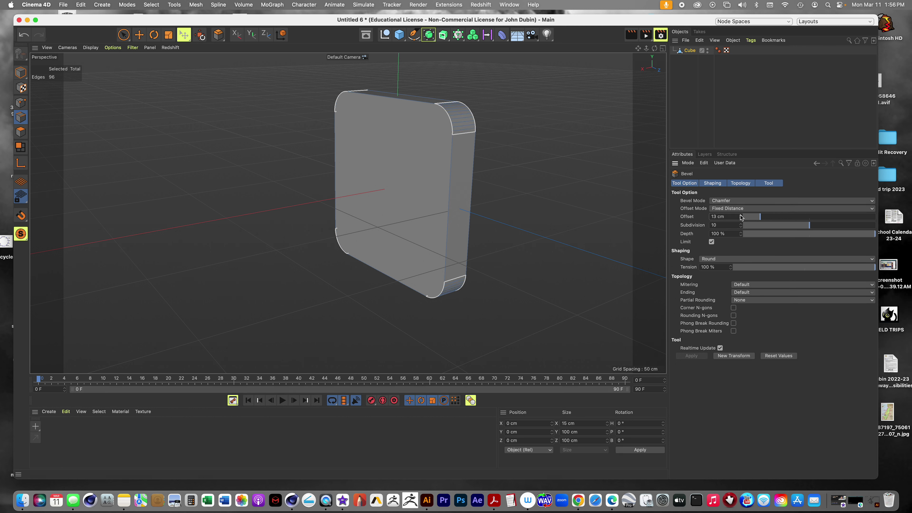
left_click(740, 215)
left_click(740, 215)
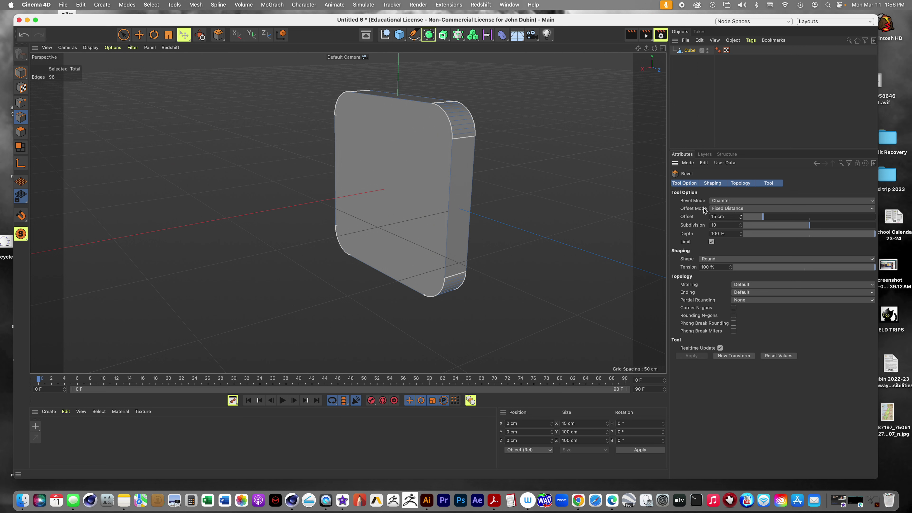
- Loop-select the outer edge loops of both the front and back faces
left_click(150, 4)
left_click(162, 42)
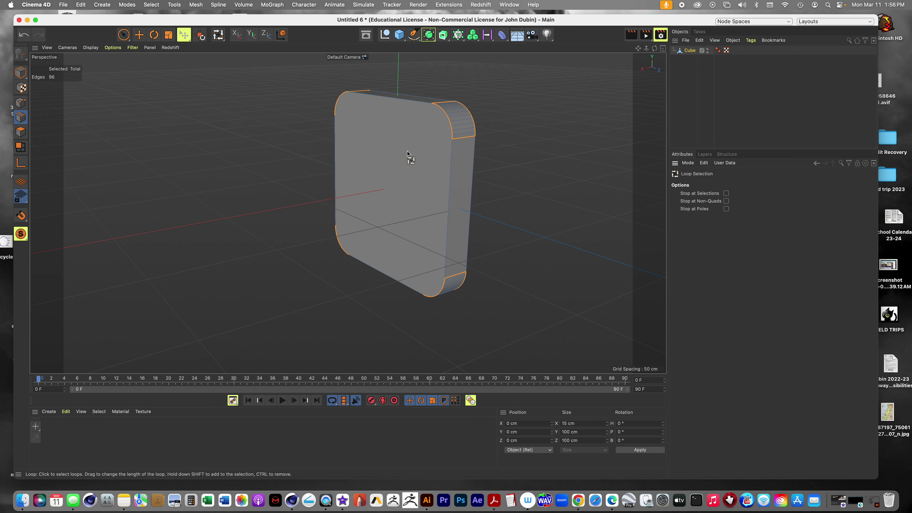
left_click(446, 197)
left_click_drag(654, 48, 346, 211)
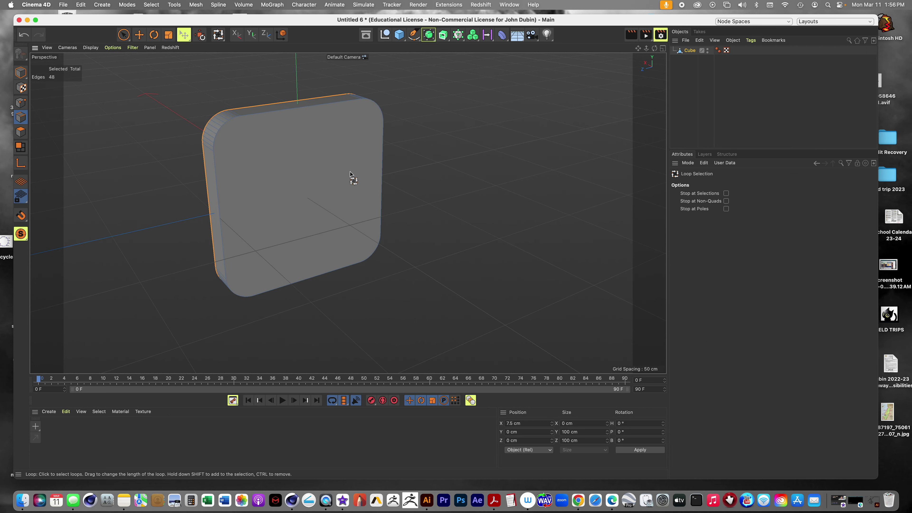
left_click(379, 173, "shift")
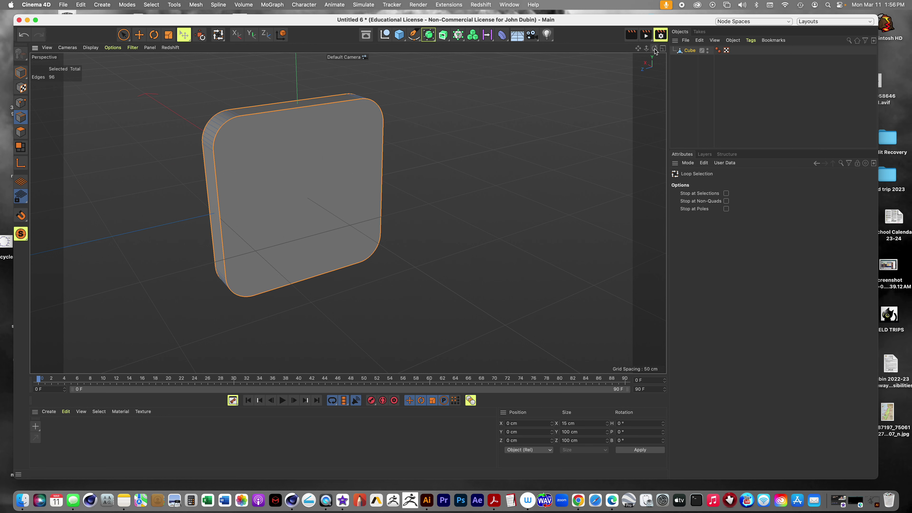
left_click_drag(654, 52, 53, 124)
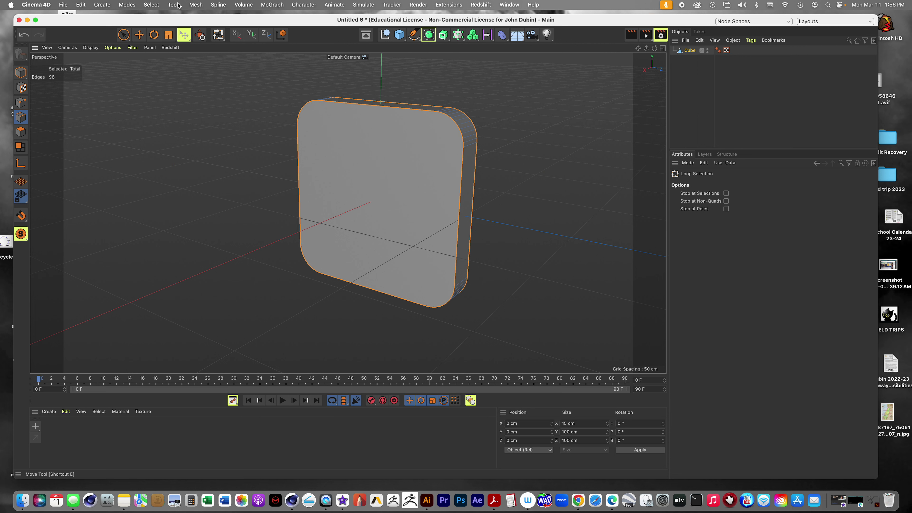
left_click(195, 4)
- Bevel both rim loops with a 1 cm offset, apply it, and return to Model mode
left_click(204, 41)
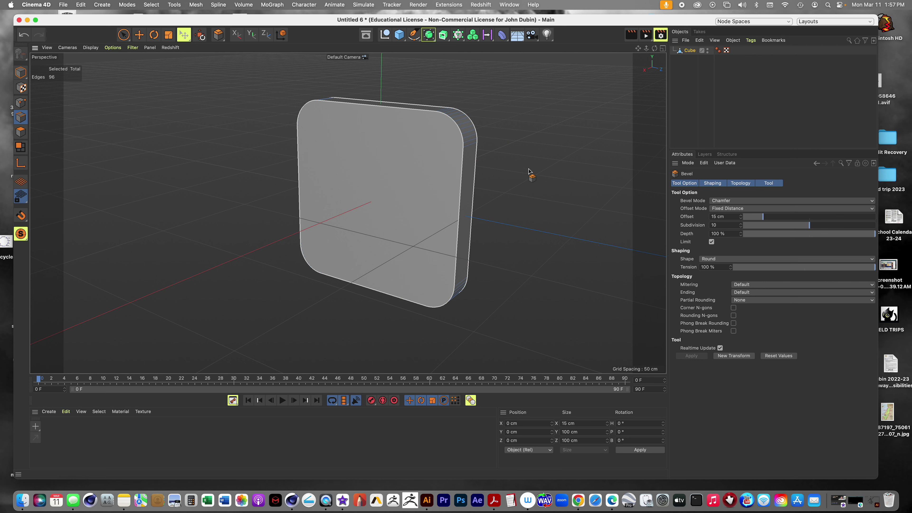
left_click(434, 158)
left_click_drag(433, 158, 440, 159)
left_click(740, 218)
left_click_drag(729, 217, 673, 214)
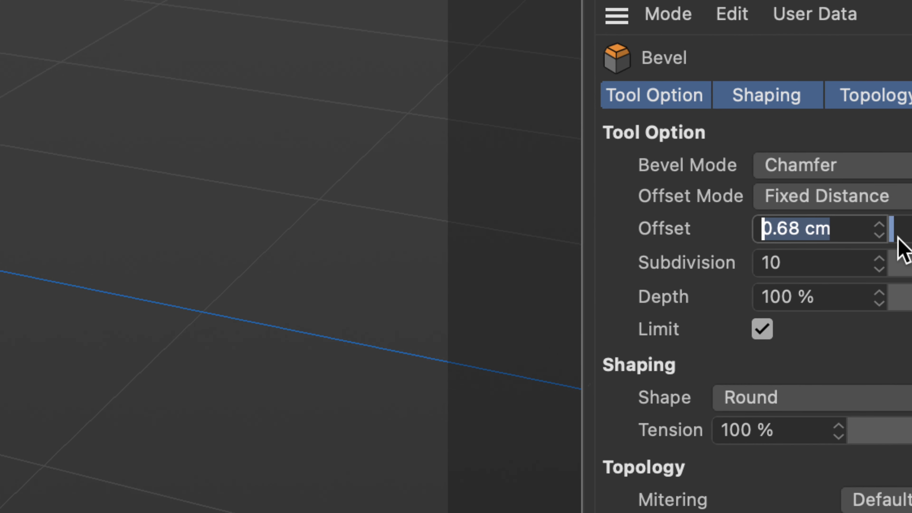
type("1")
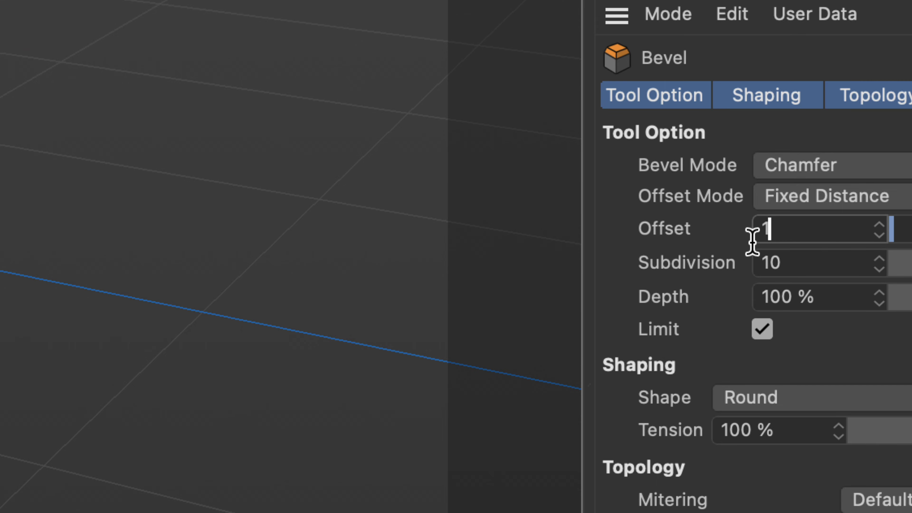
key("Return")
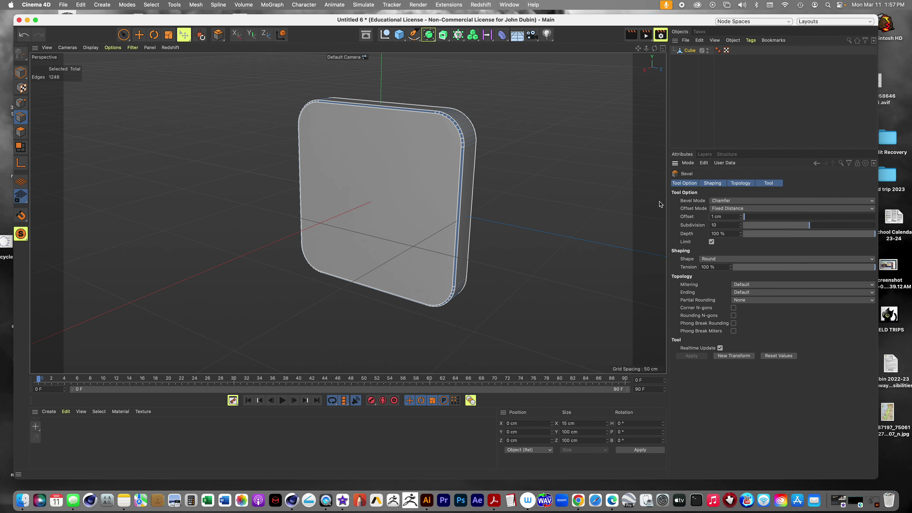
left_click(514, 146)
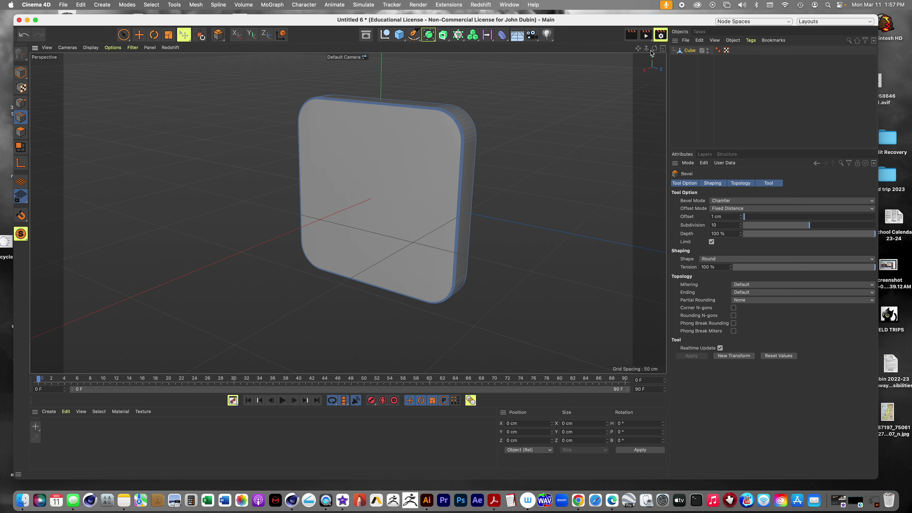
mouse_move(653, 53)
left_mouse_down()
mouse_move(347, 212)
mouse_move(643, 49)
left_mouse_up()
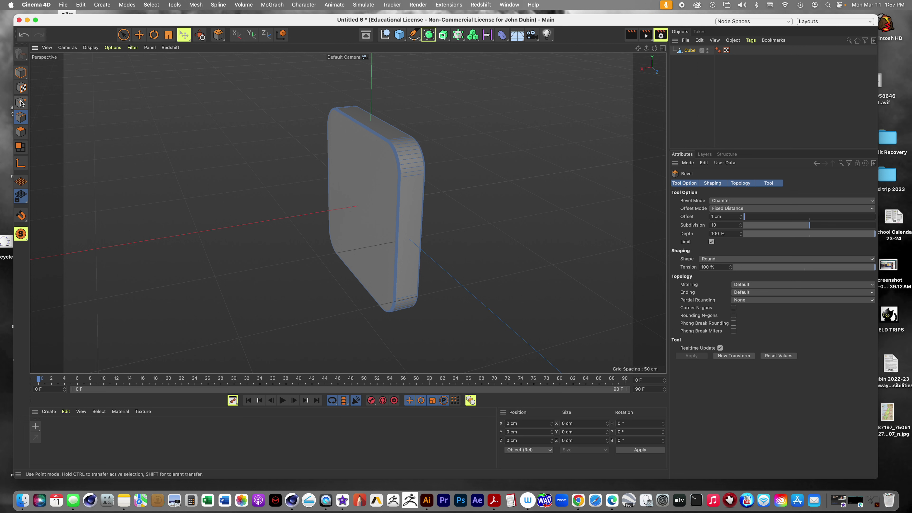
left_click(21, 72)
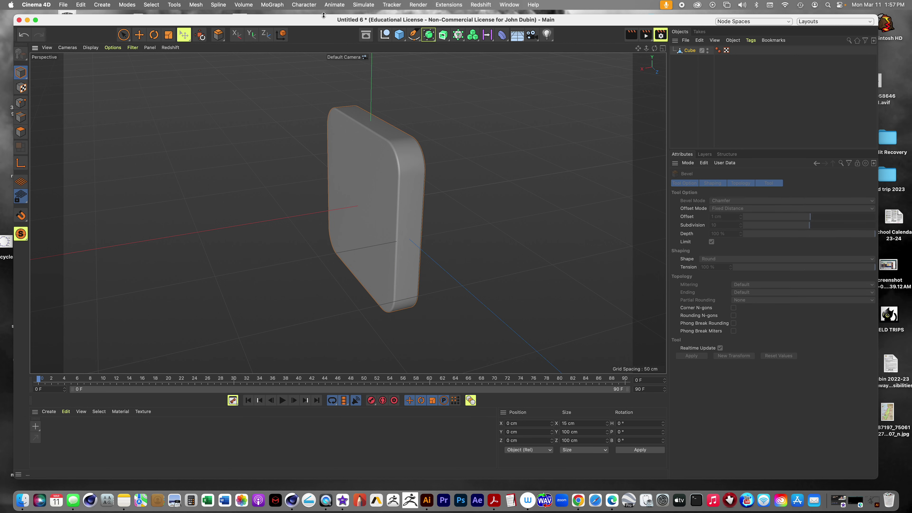
- Create a Cloner, parent the rounded slab under it, and open its Mode list
left_click(458, 36)
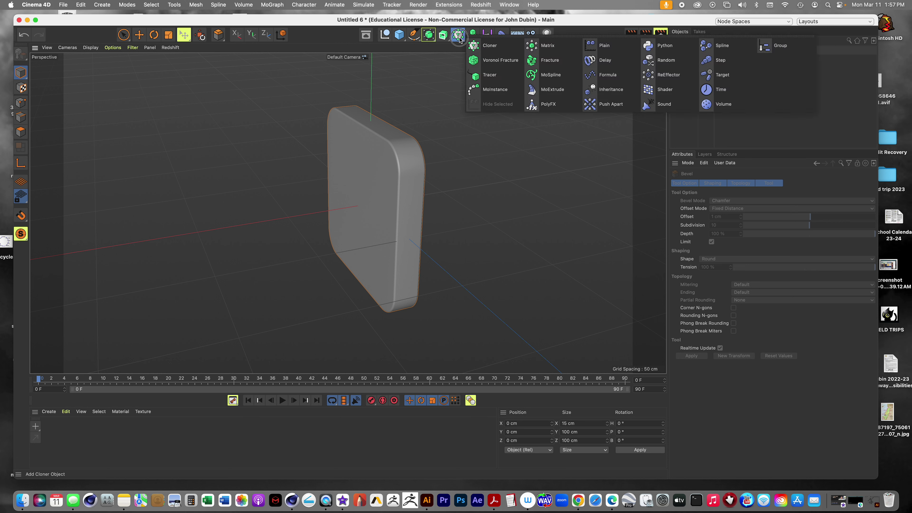
left_click(286, 5)
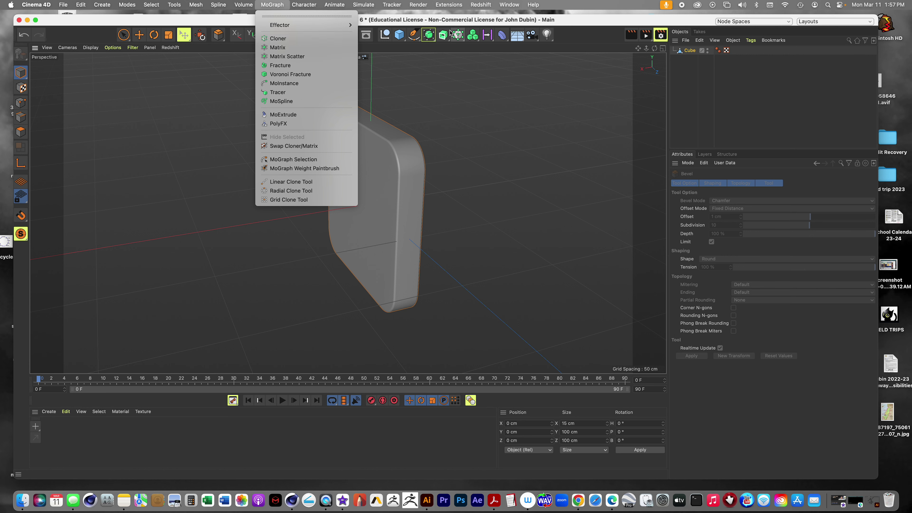
key("Return")
mouse_move(689, 63)
left_mouse_down()
mouse_move(691, 51)
mouse_move(700, 94)
mouse_move(824, 190)
left_mouse_up()
left_click(691, 51)
left_click(767, 203)
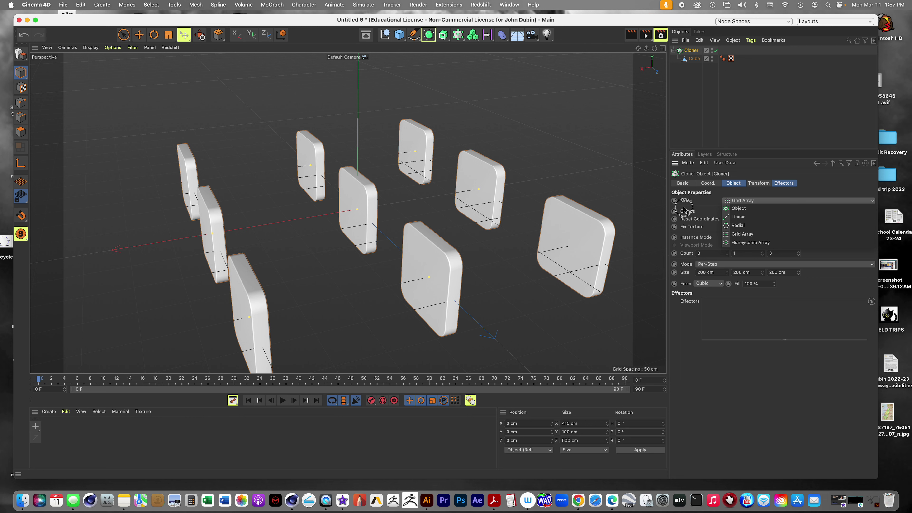
left_click(701, 206)
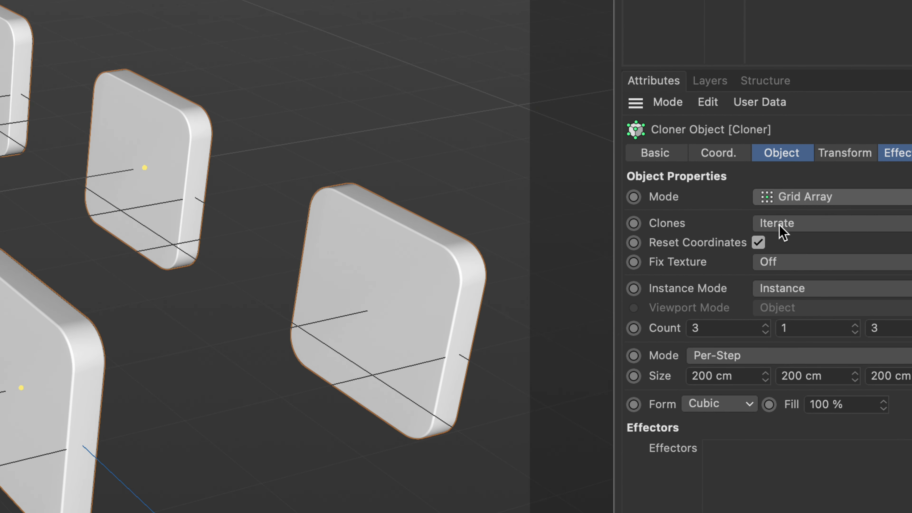
left_click(792, 198)
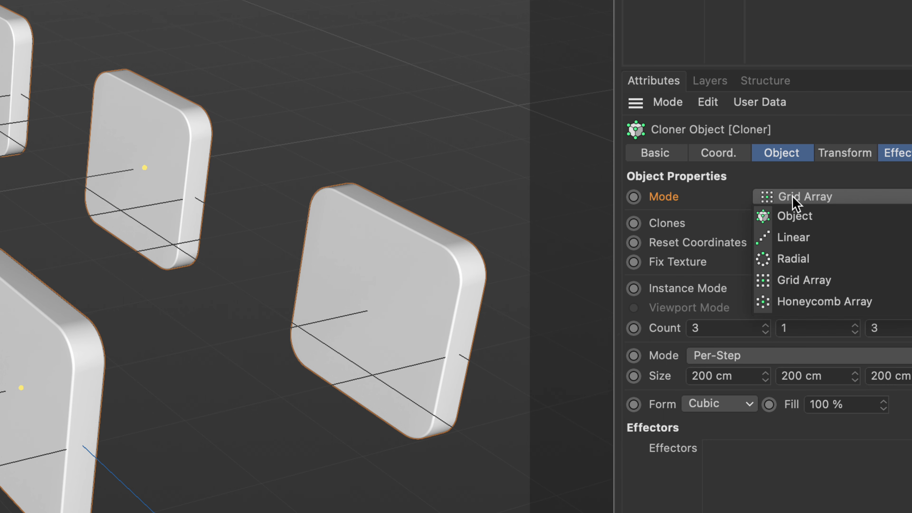
- Switch the Cloner to Linear mode with 50 clones
left_click(791, 240)
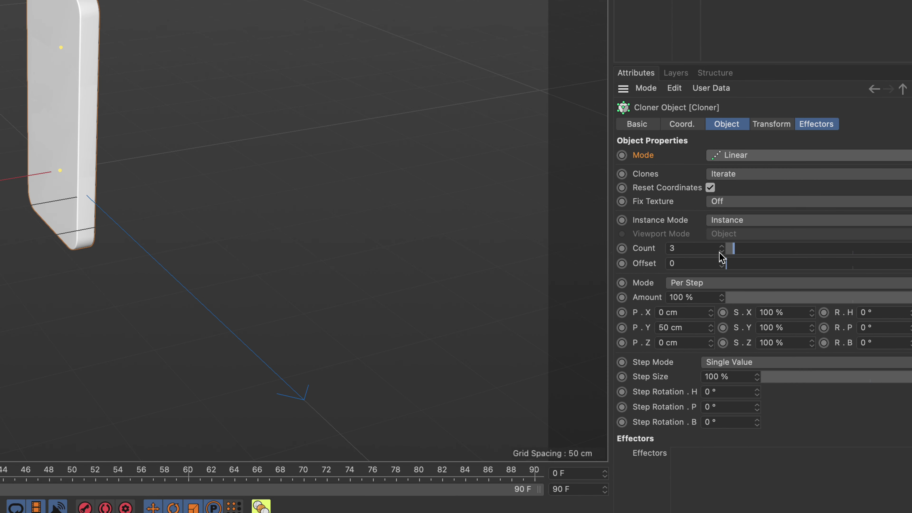
left_click(704, 252)
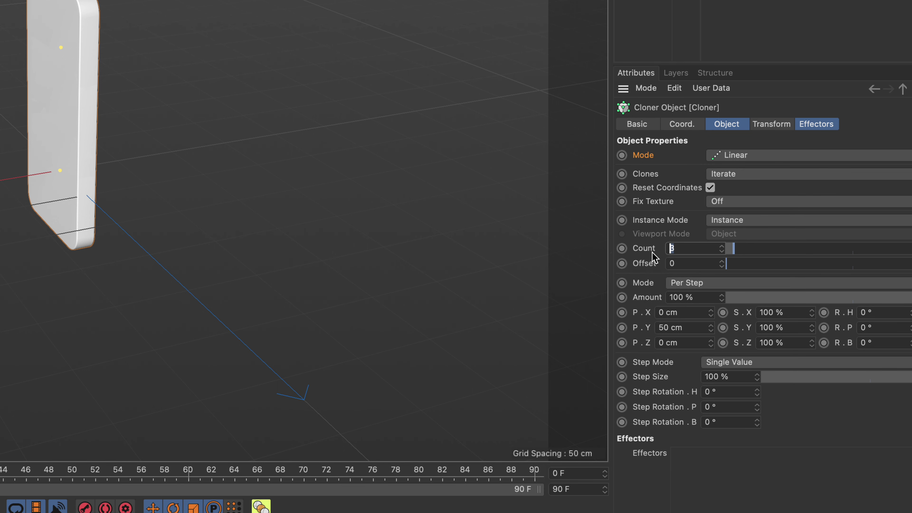
type("50")
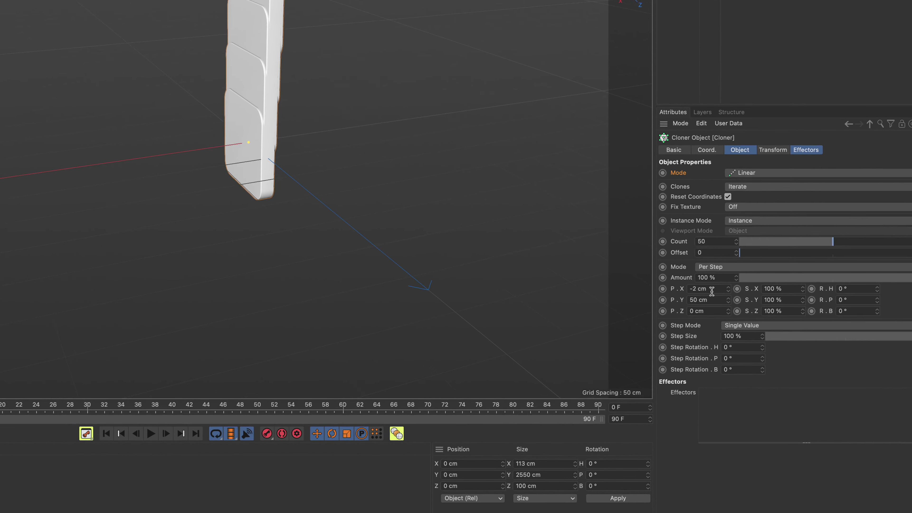
- Zero the clone offsets P.X, P.Y, P.Z, then set P.X spacing to 17 cm
left_click_drag(730, 289, 731, 286)
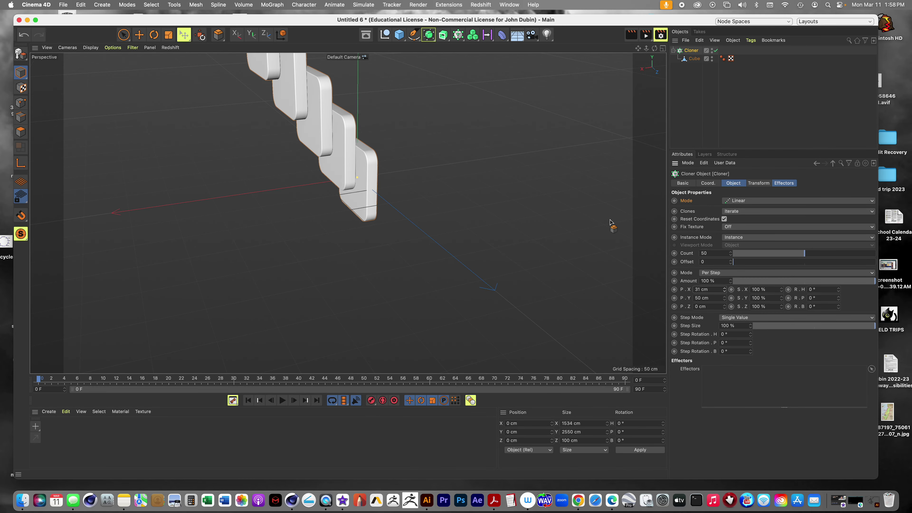
left_click(705, 290)
type("0")
key("Tab")
type("0")
key("Tab")
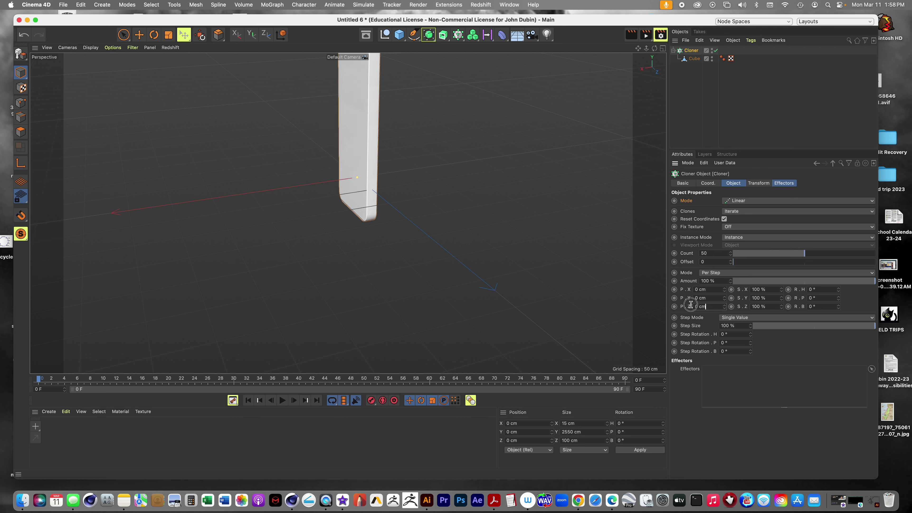
type("0")
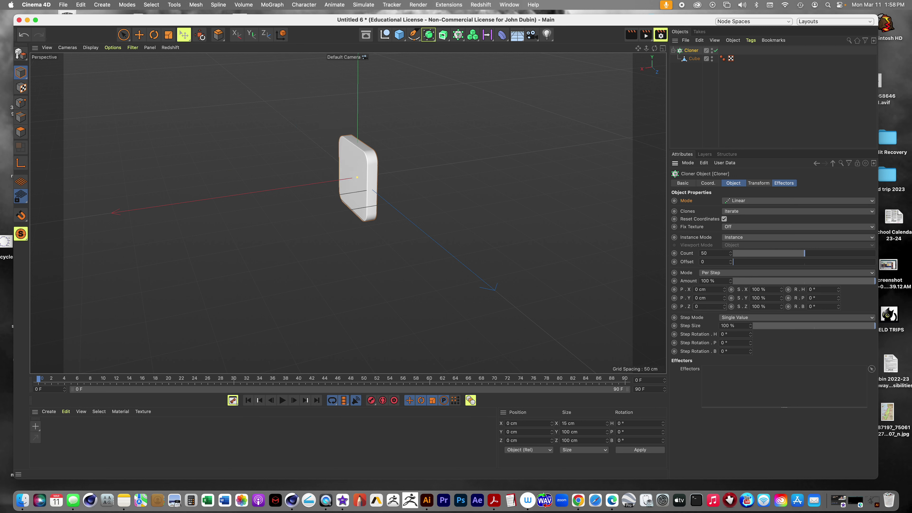
left_click_drag(725, 290, 725, 292)
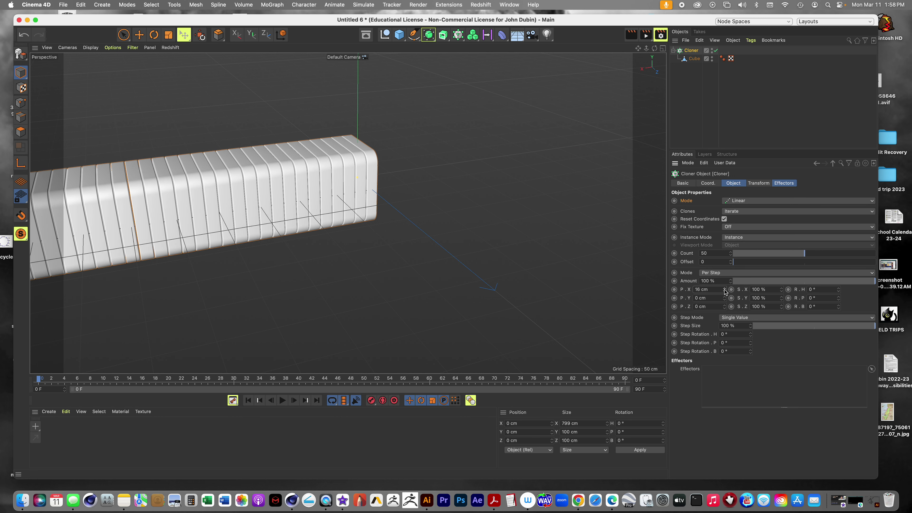
left_click_drag(638, 48, 456, 253)
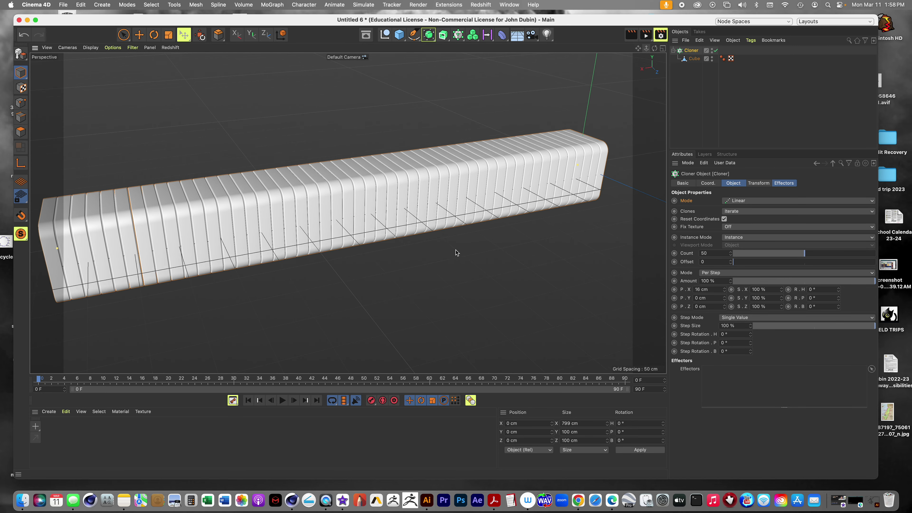
left_click(725, 289)
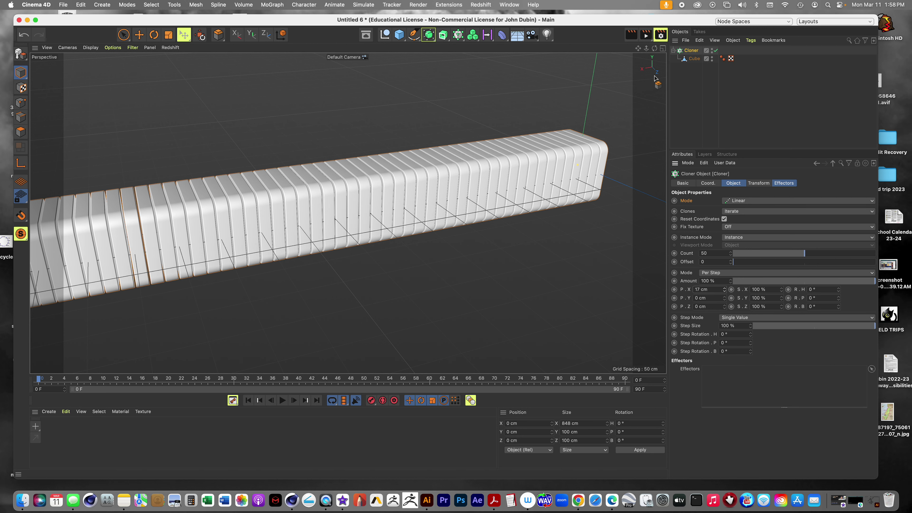
- Add a Plain effector from the MoGraph effector list
left_click_drag(638, 48, 657, 40)
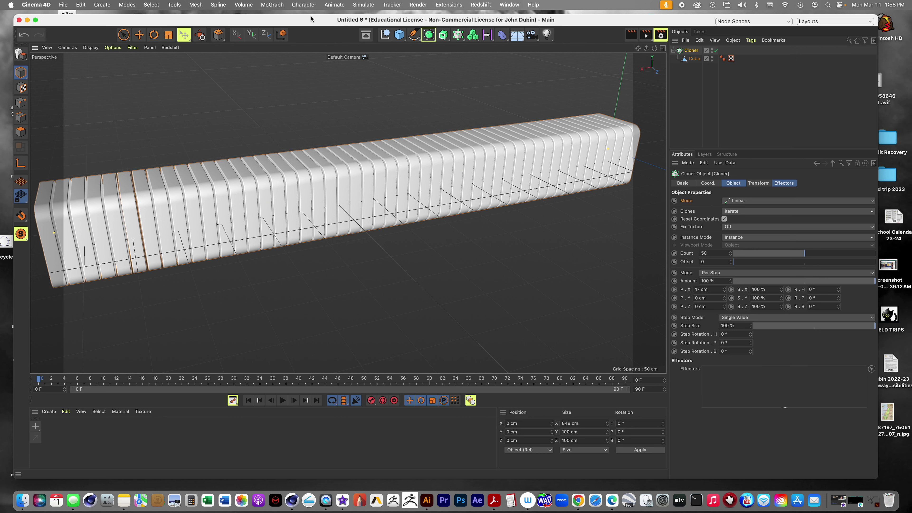
left_click(272, 5)
mouse_move(282, 26)
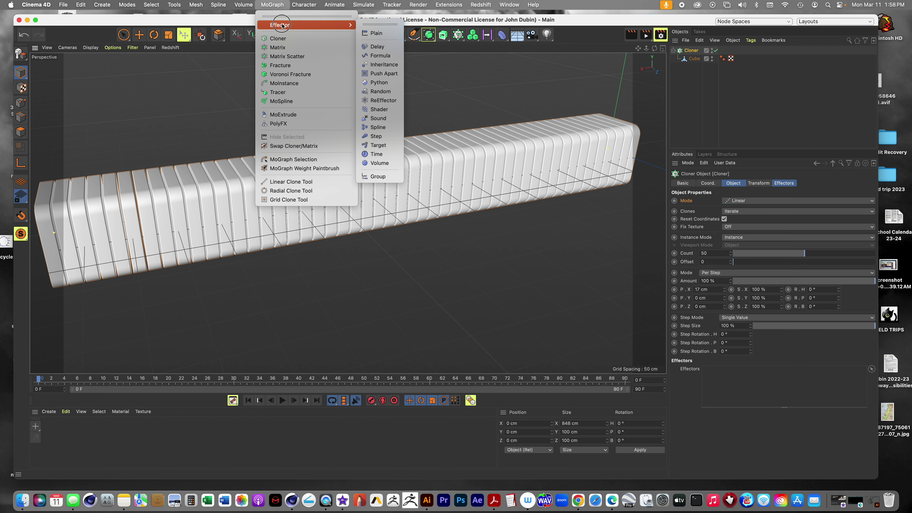
left_click(814, 33)
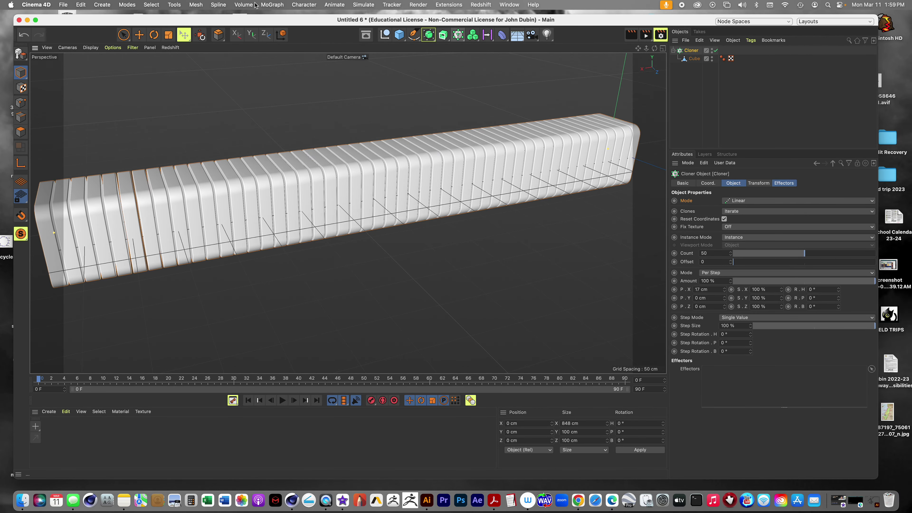
left_click(267, 5)
mouse_move(316, 25)
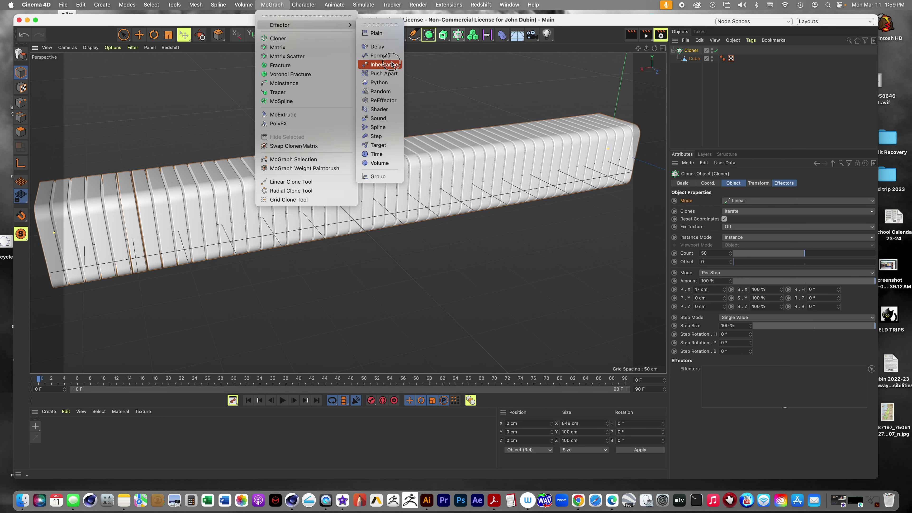
left_click(382, 65)
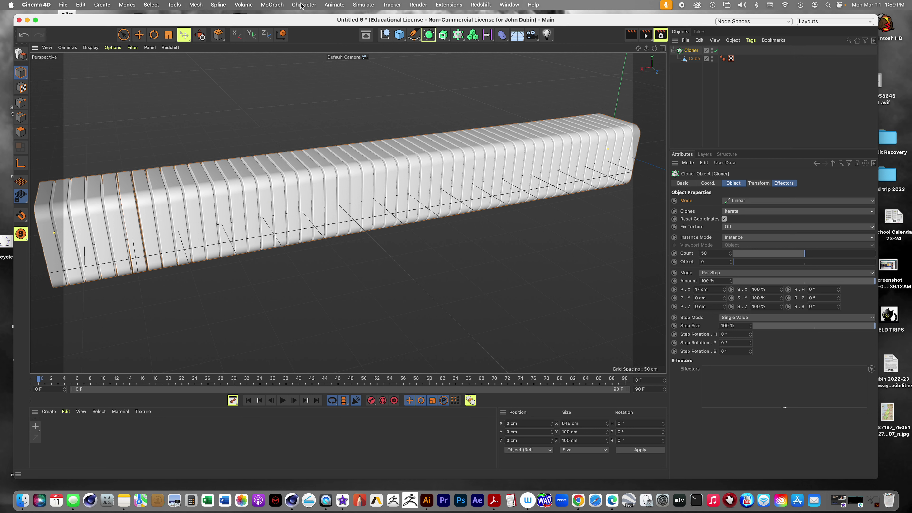
left_click(281, 5)
mouse_move(280, 25)
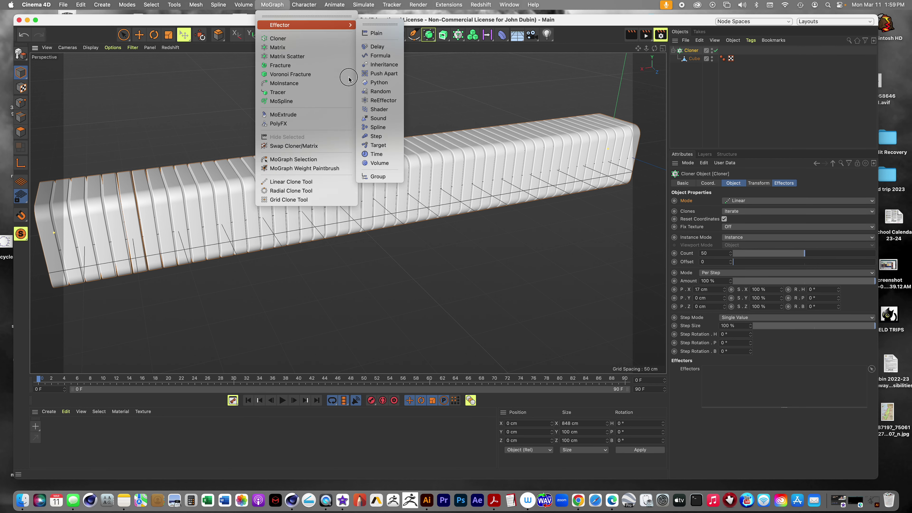
left_click(376, 33)
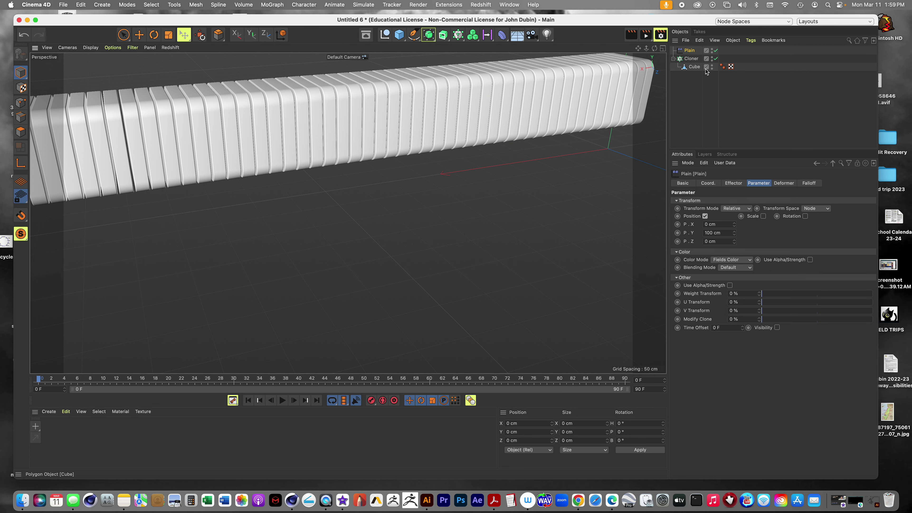
- Link the Plain effector into the Cloner's Effectors list
left_click(692, 59)
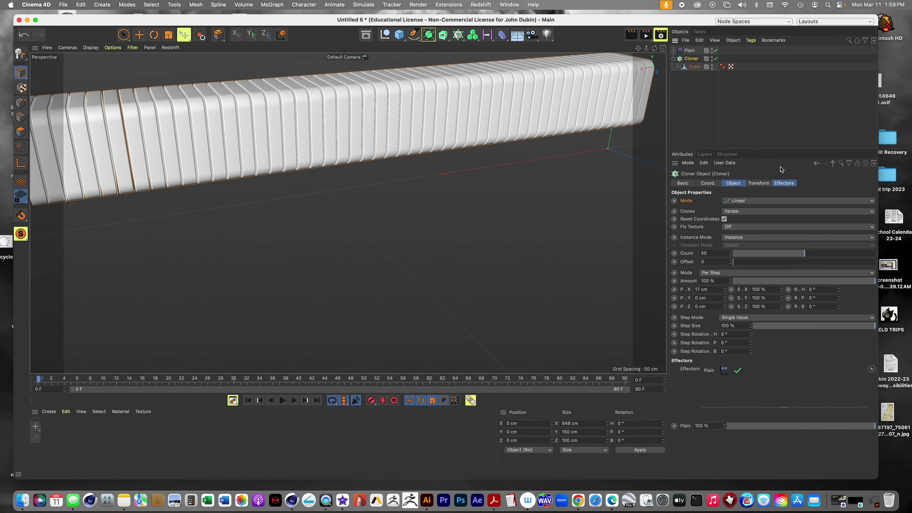
left_click(785, 183)
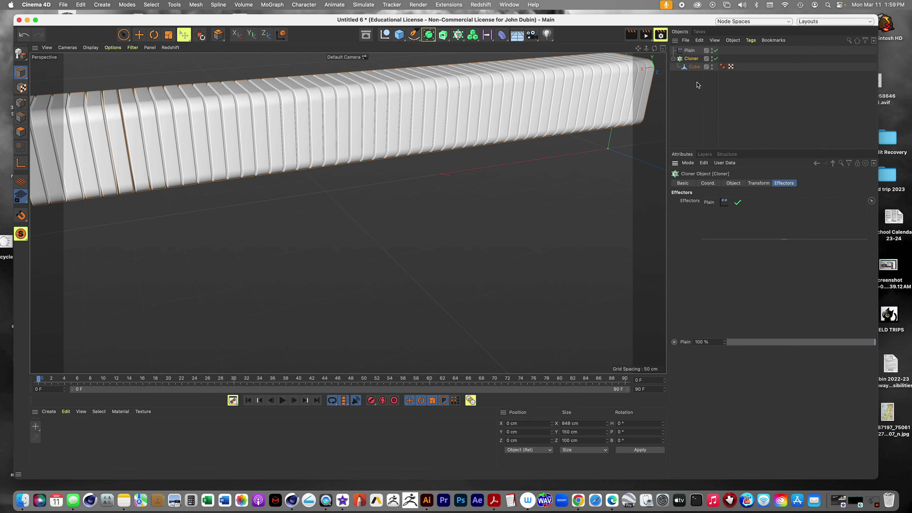
left_click_drag(688, 50, 717, 212)
- Add a Linear Field to the Plain effector's falloff
left_click_drag(648, 52, 657, 59)
left_click(689, 50)
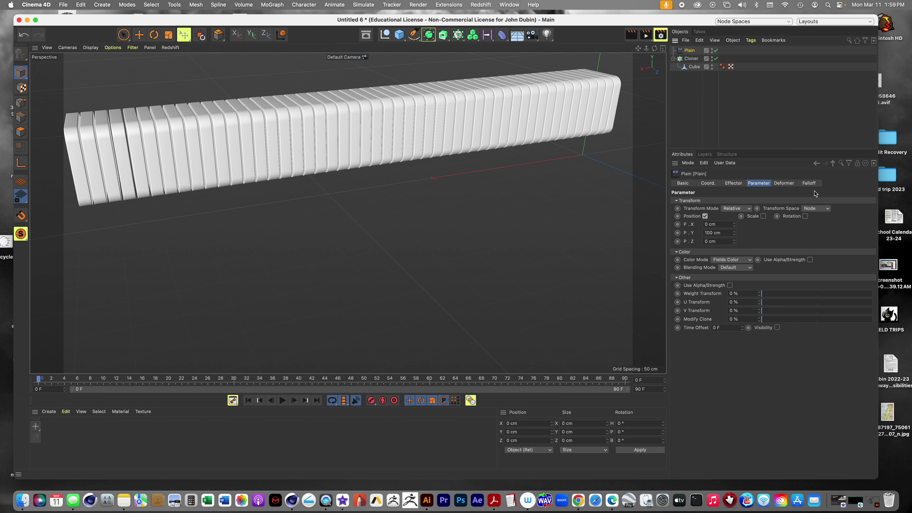
left_click(809, 183)
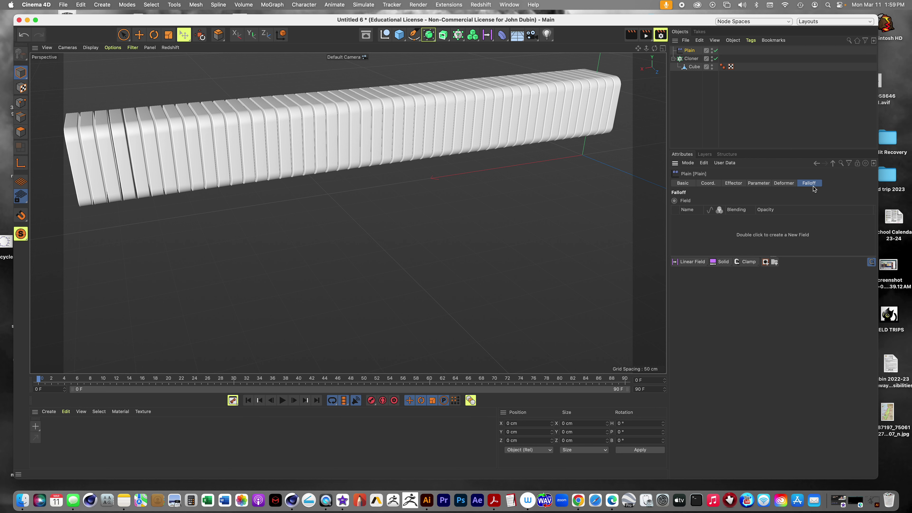
left_click(688, 262)
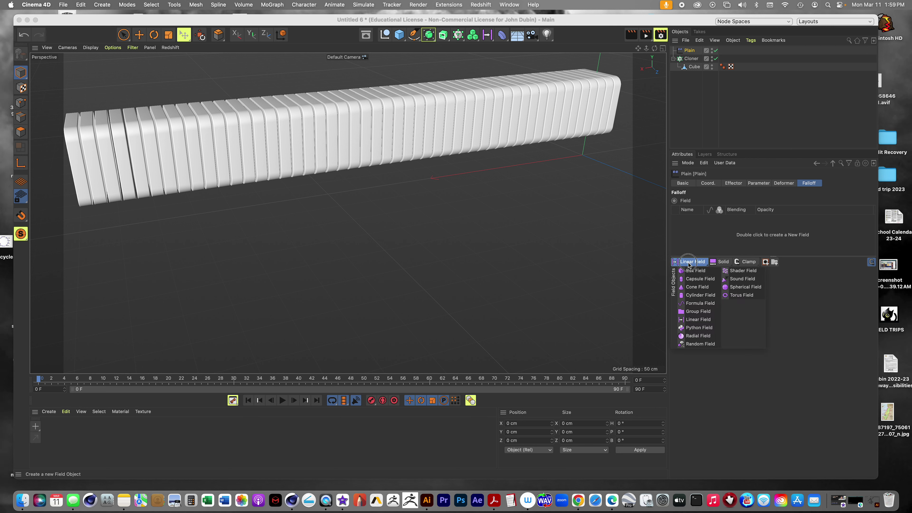
left_click(699, 320)
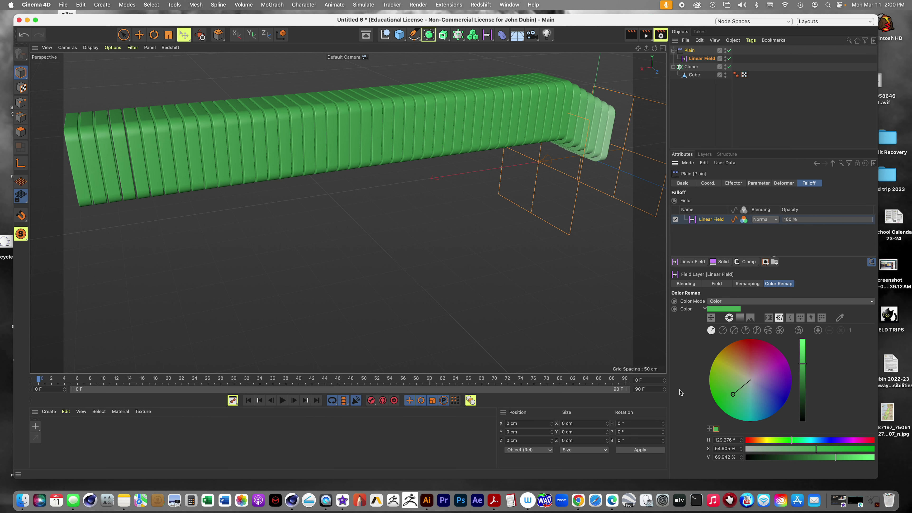
- Set the field's remap colour to full-brightness purple on the colour wheel
left_click(730, 319)
left_click(729, 319)
left_click_drag(803, 358, 802, 340)
left_click(767, 386)
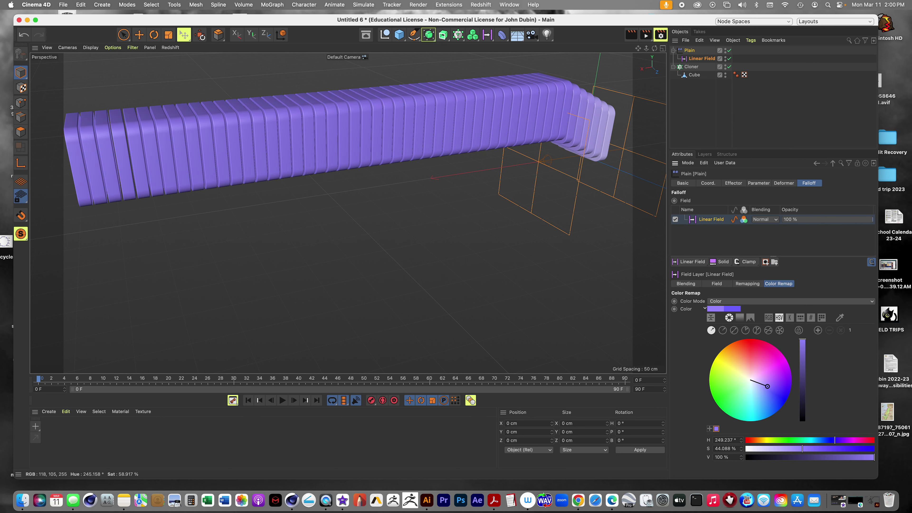
left_click_drag(767, 386, 767, 385)
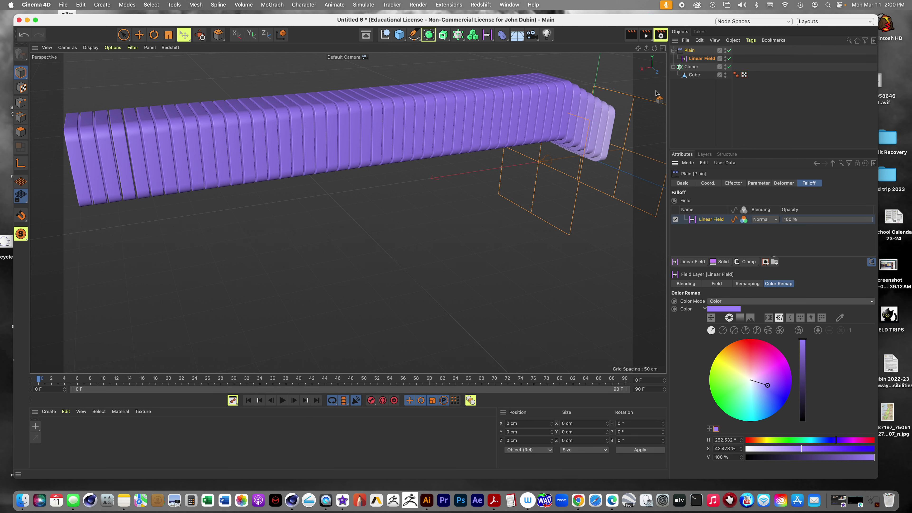
- Set the Linear Field's X position to 100 cm
left_click(692, 58)
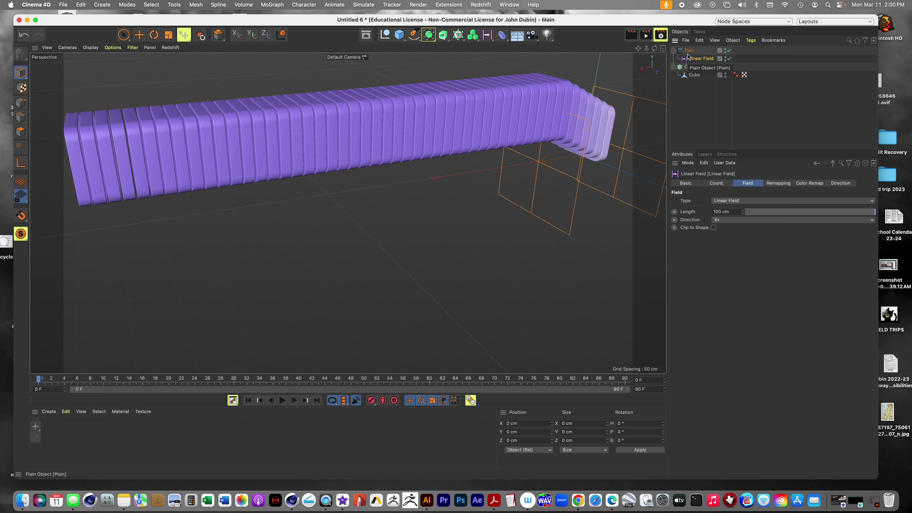
left_click(715, 184)
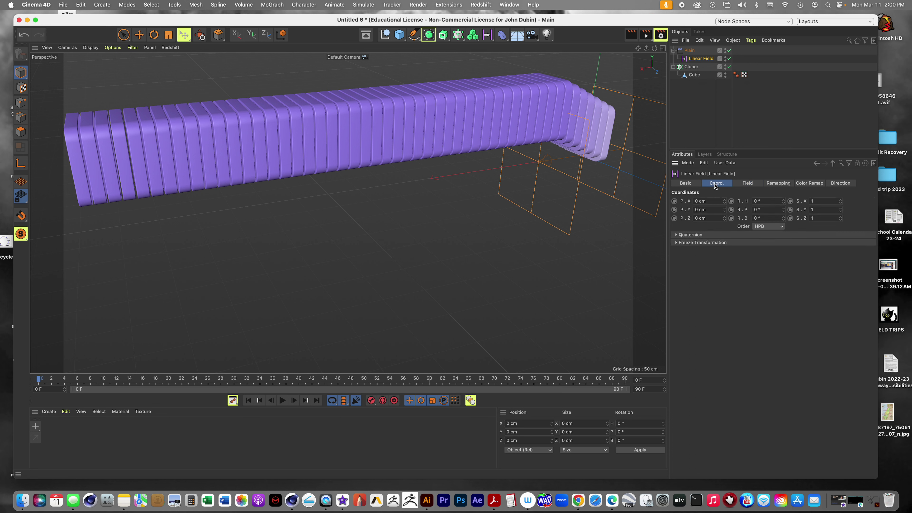
left_click(692, 202)
type("100")
key("Return")
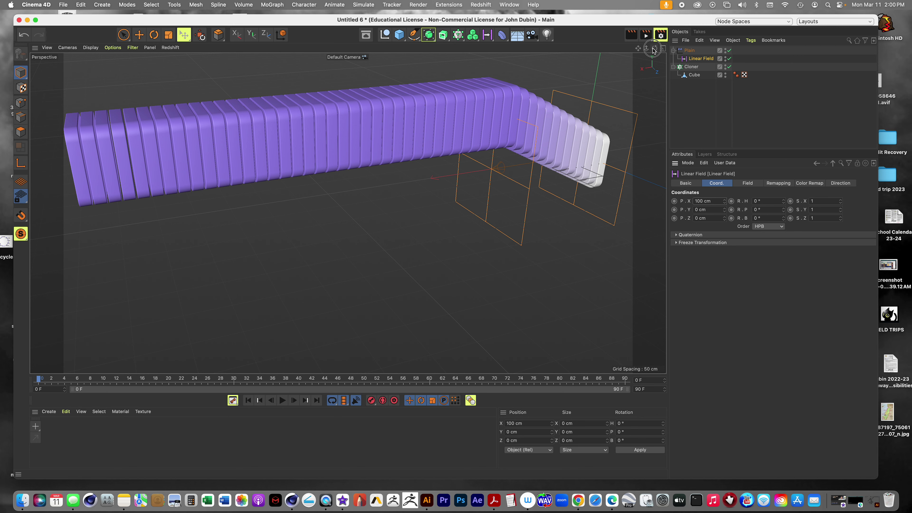
- Raise the Linear Field to about 71 cm on Y and show the cloner's transform settings
left_click_drag(654, 48, 346, 210)
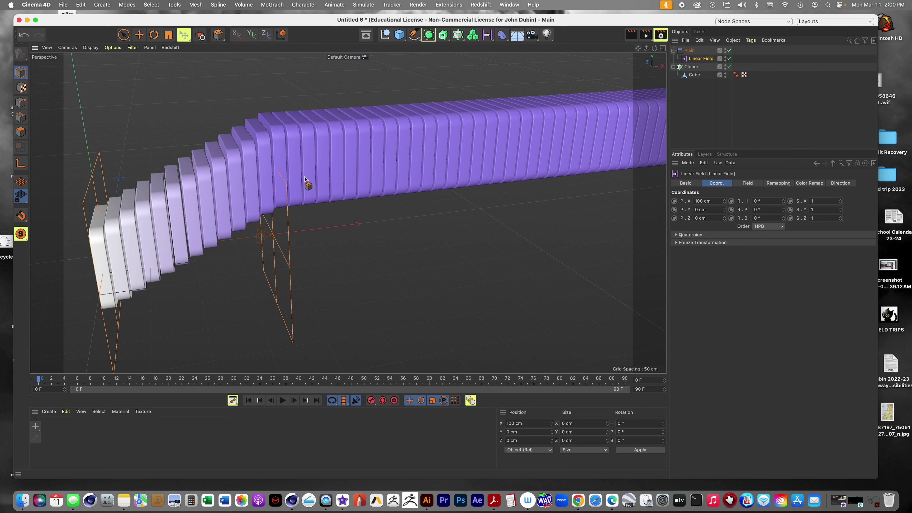
left_click(139, 34)
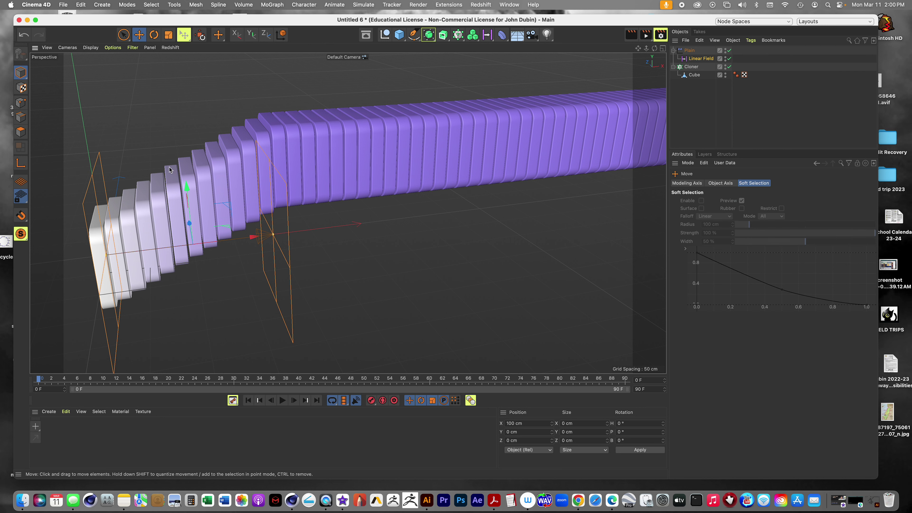
left_click_drag(188, 191, 182, 141)
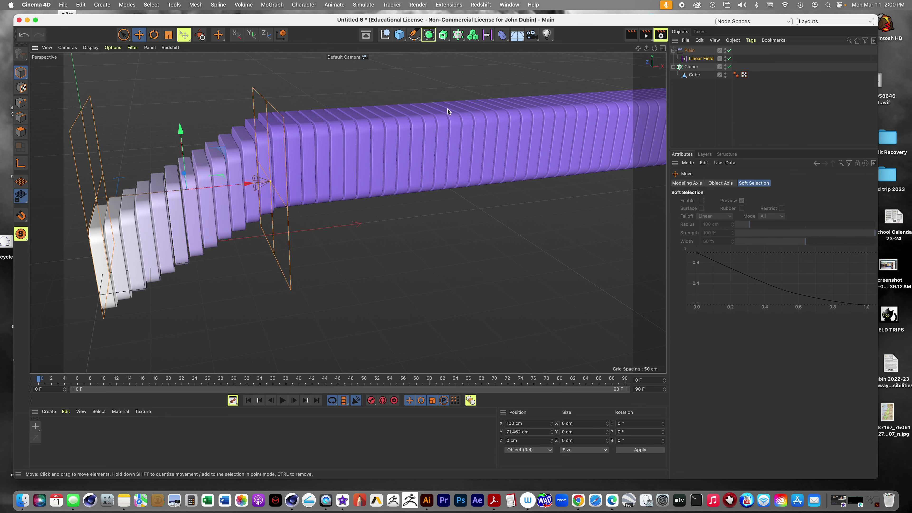
left_click(690, 67)
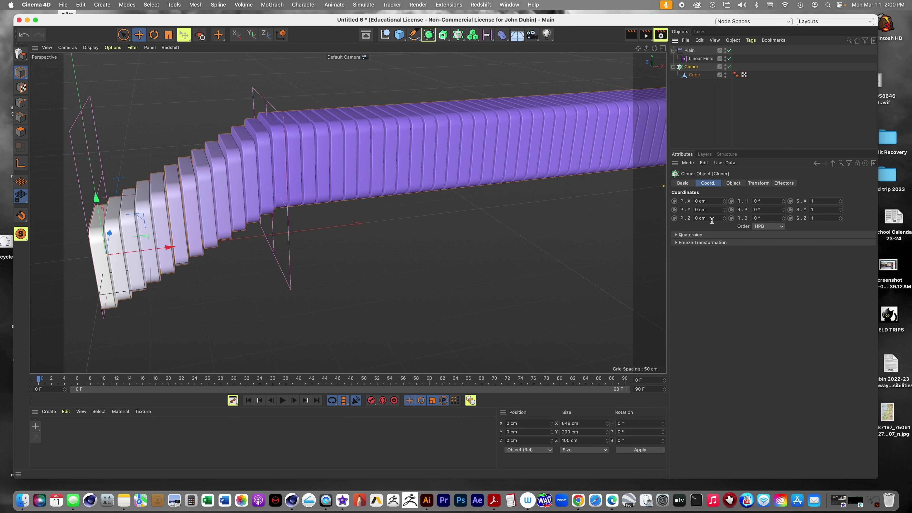
left_click(754, 185)
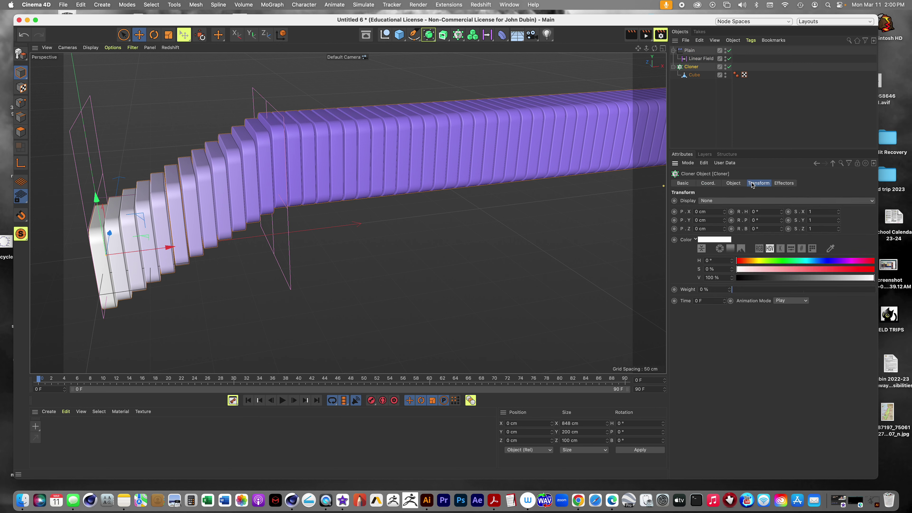
- Look through the cloner's basic, coordinate and object properties
left_click(733, 186)
left_click(685, 184)
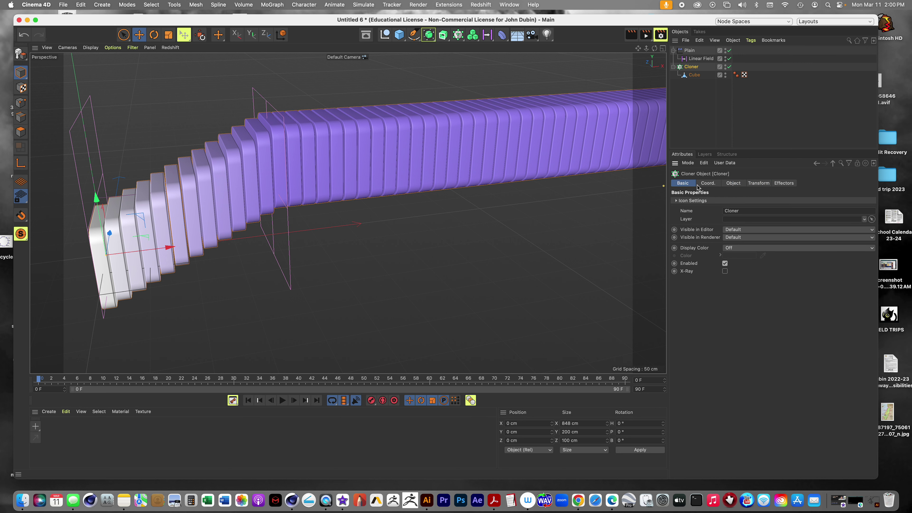
left_click(704, 183)
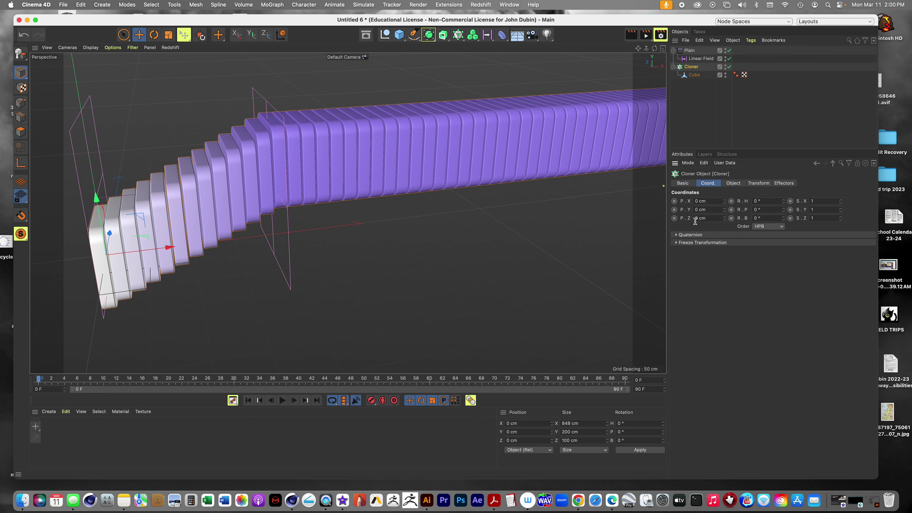
left_click(733, 184)
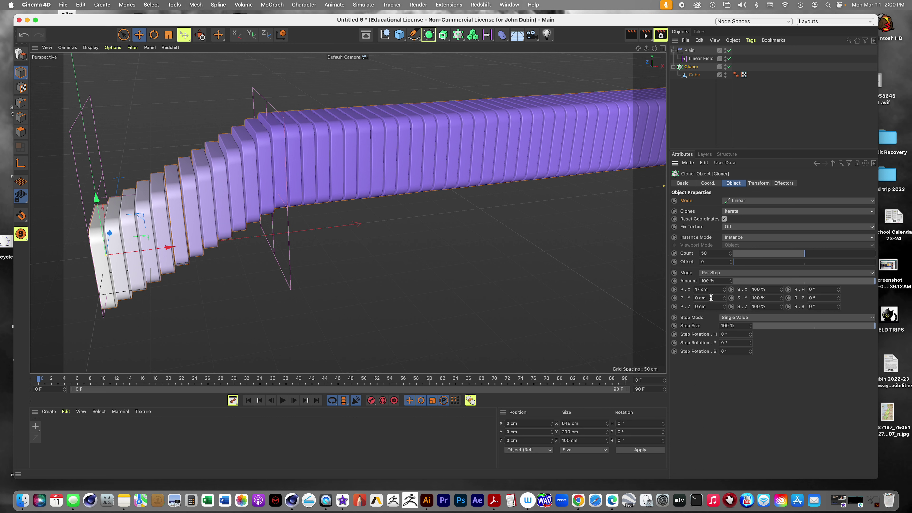
- In the Plain effector's parameters, turn Position off and Rotation on
left_click(694, 51)
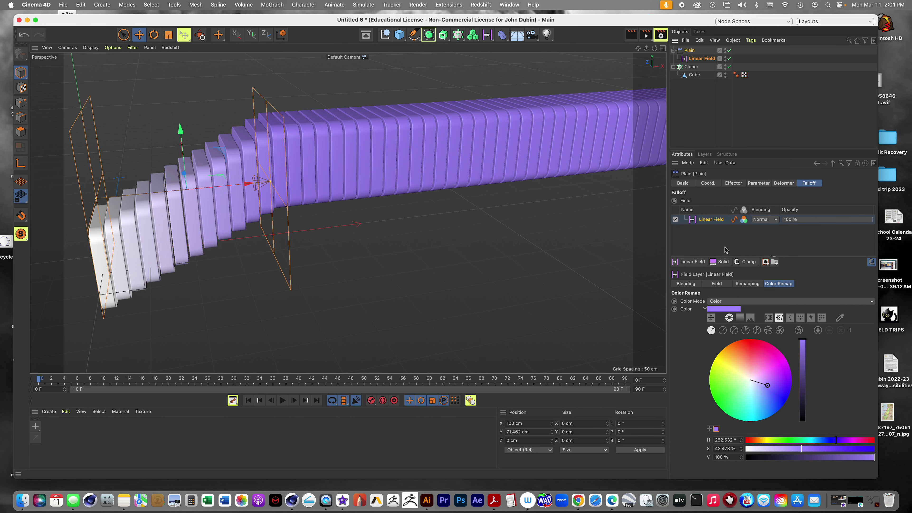
left_click(758, 184)
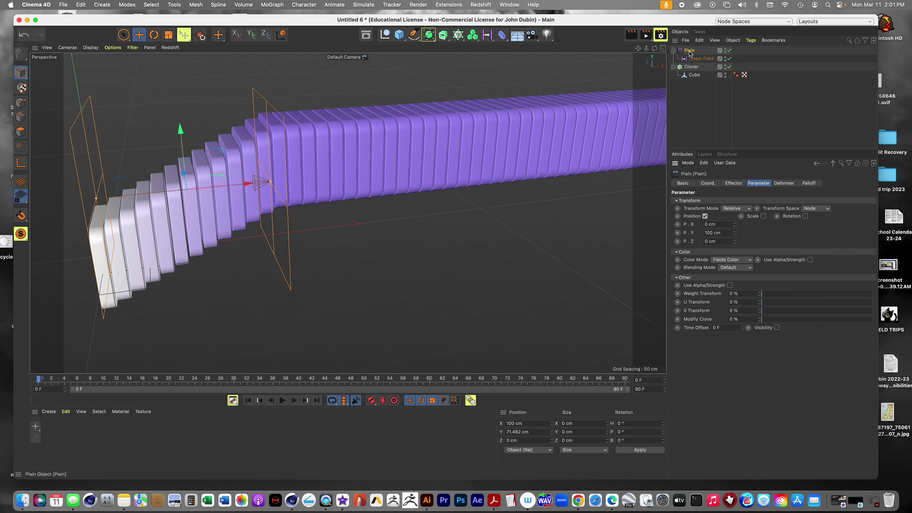
left_click(705, 216)
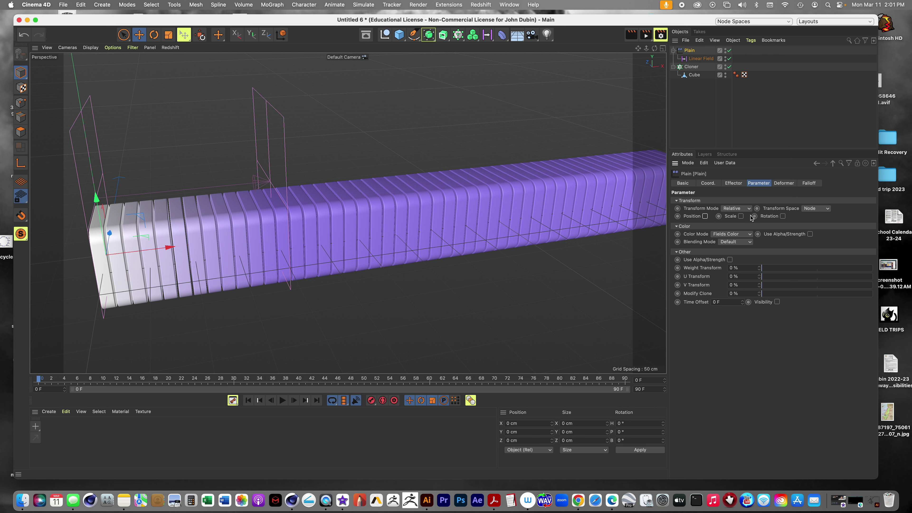
left_click(783, 217)
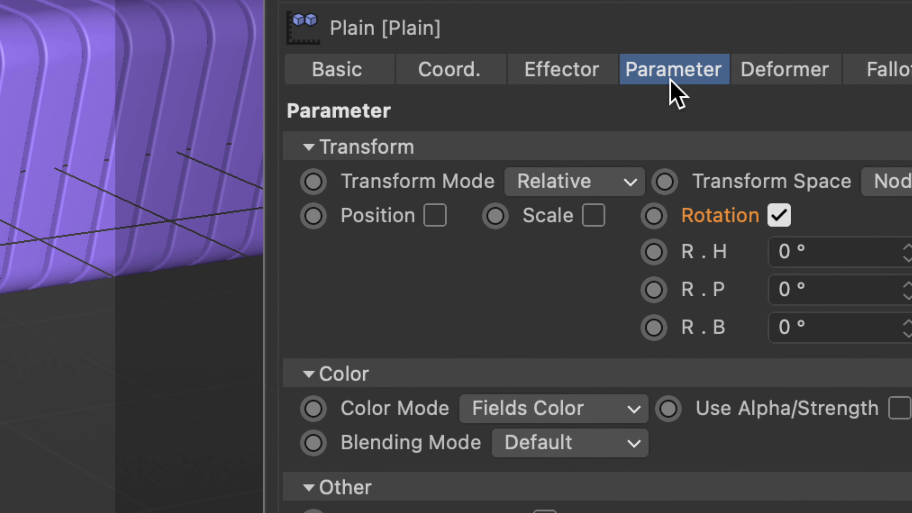
left_click(573, 73)
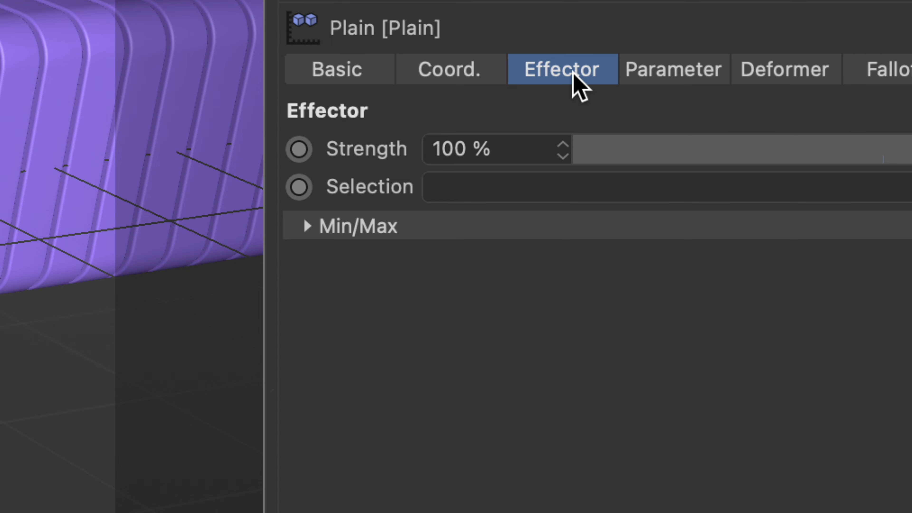
left_click(669, 74)
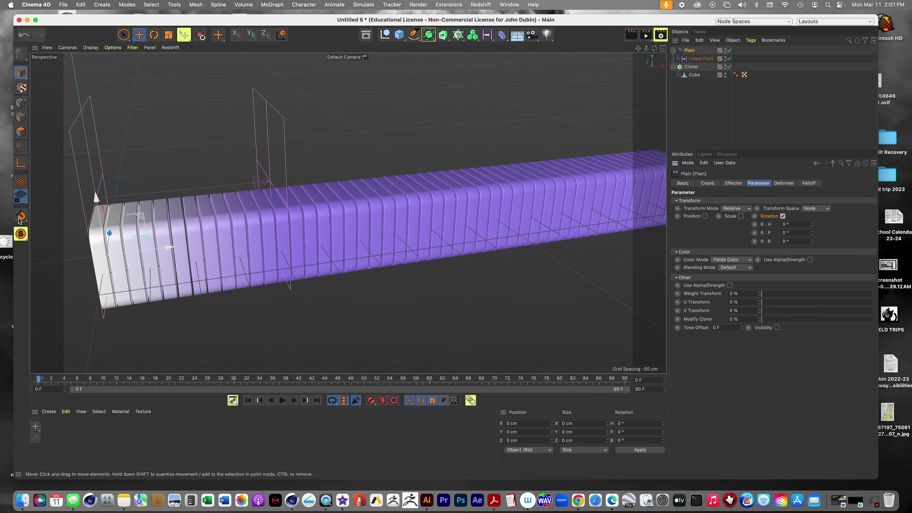
- Lower the Plain effector to about Y -59 cm and set the cloner's X position to -100 cm
left_click_drag(96, 198, 99, 246)
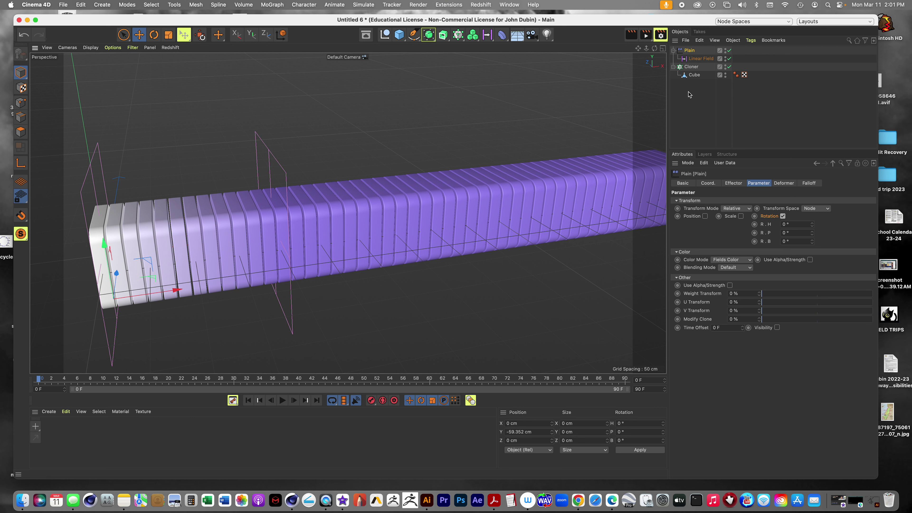
left_click(689, 68)
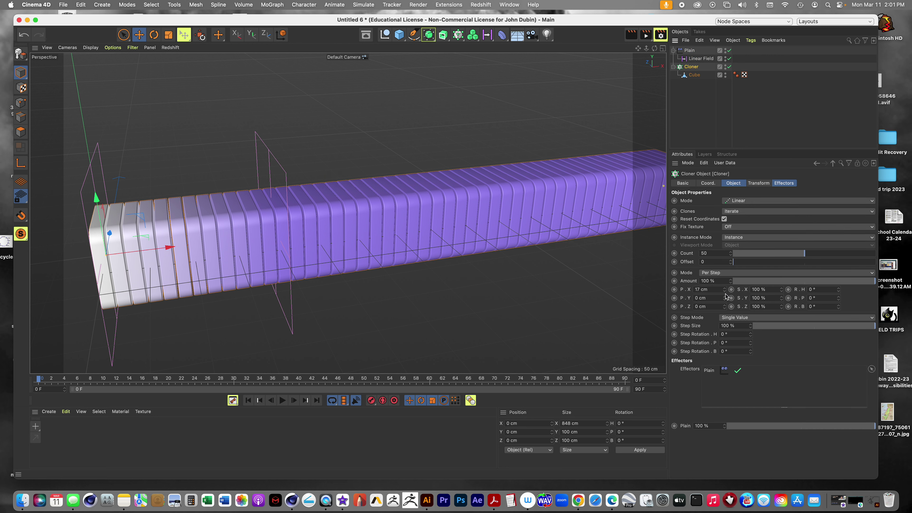
left_click(716, 184)
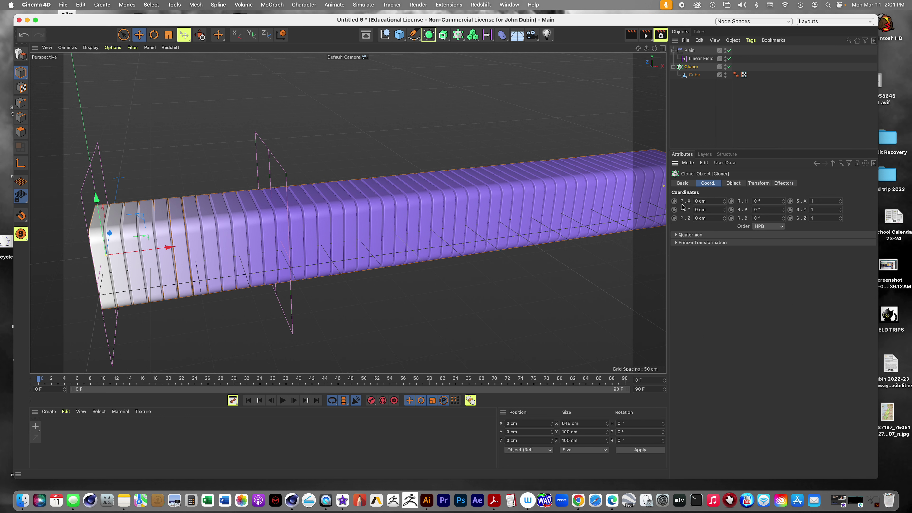
left_click(709, 201)
key("BackSpace")
type("-100")
key("Return")
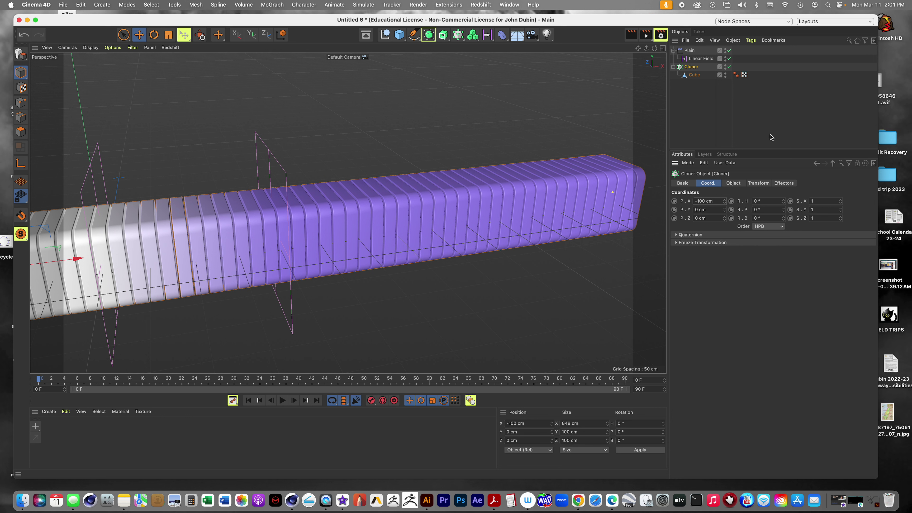
- Set the Linear Field's Y position to 0 cm and check the slabs' left end
left_click(698, 58)
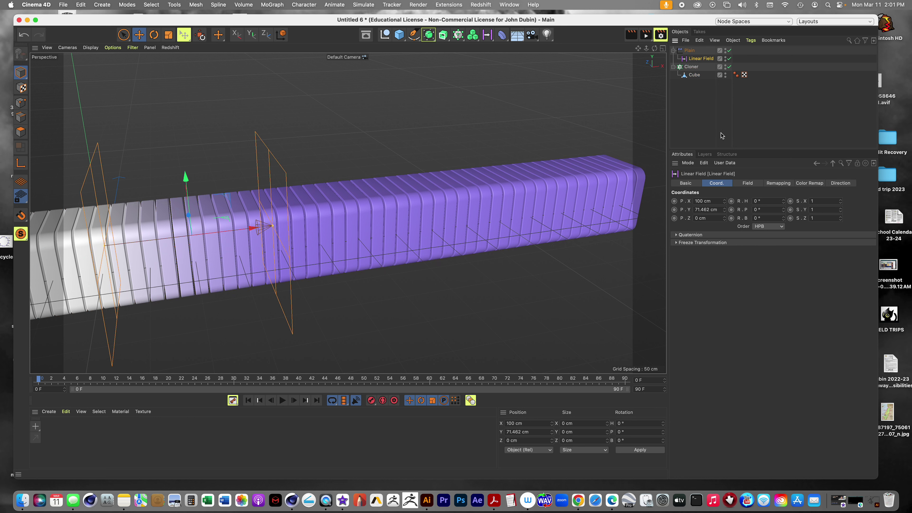
left_click_drag(719, 210, 686, 212)
type("0")
key("Return")
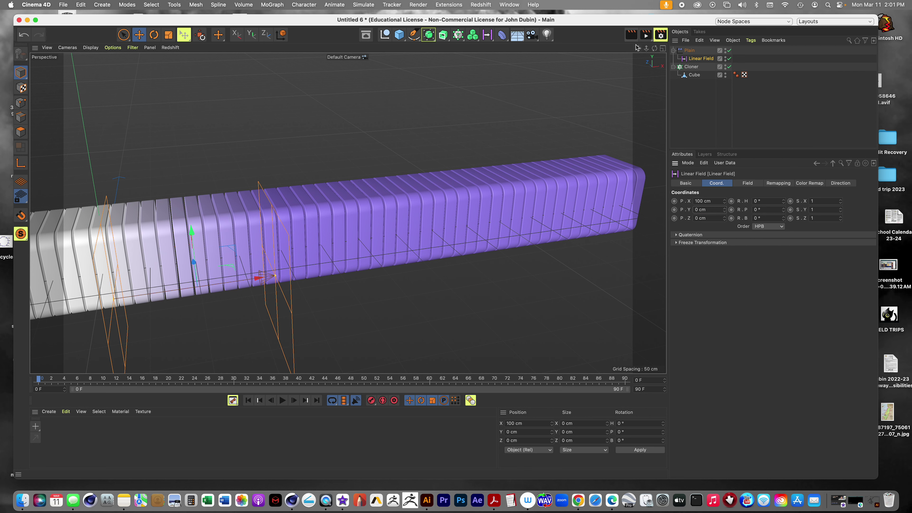
middle_click_drag(313, 213, 504, 152, "alt")
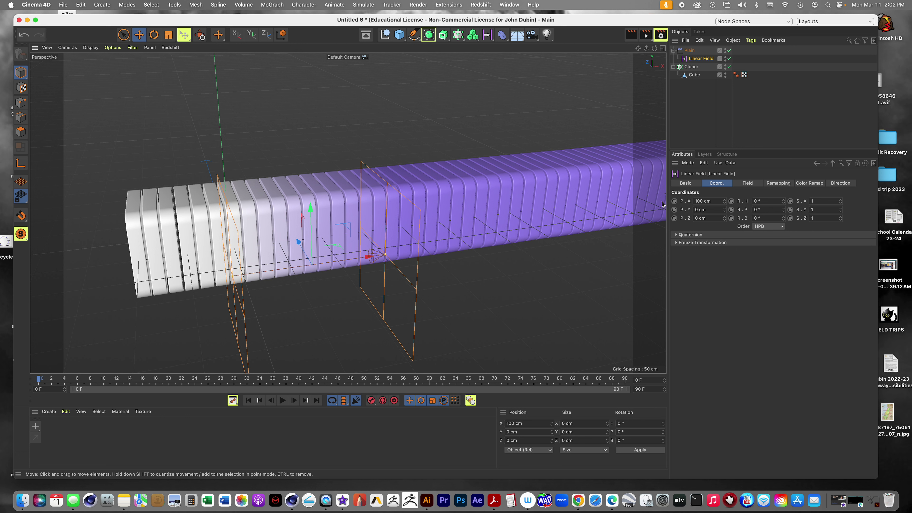
left_click(690, 67)
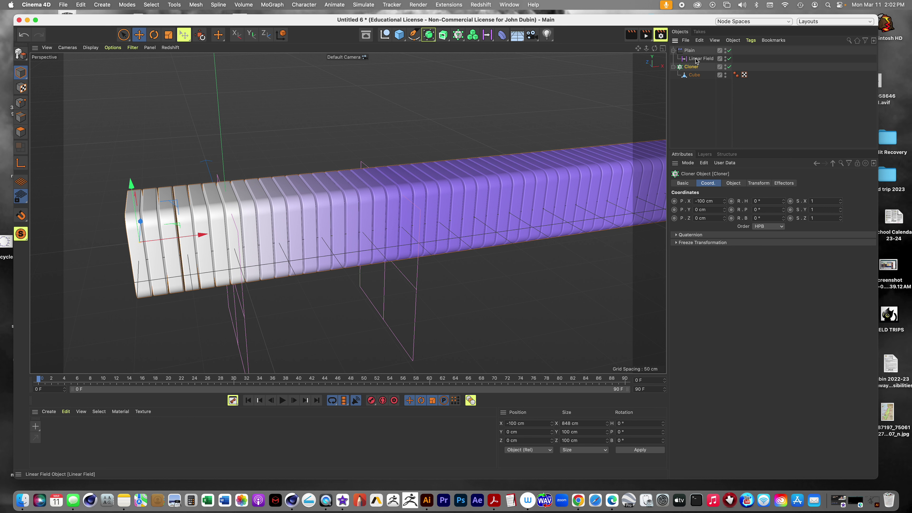
left_click(695, 58)
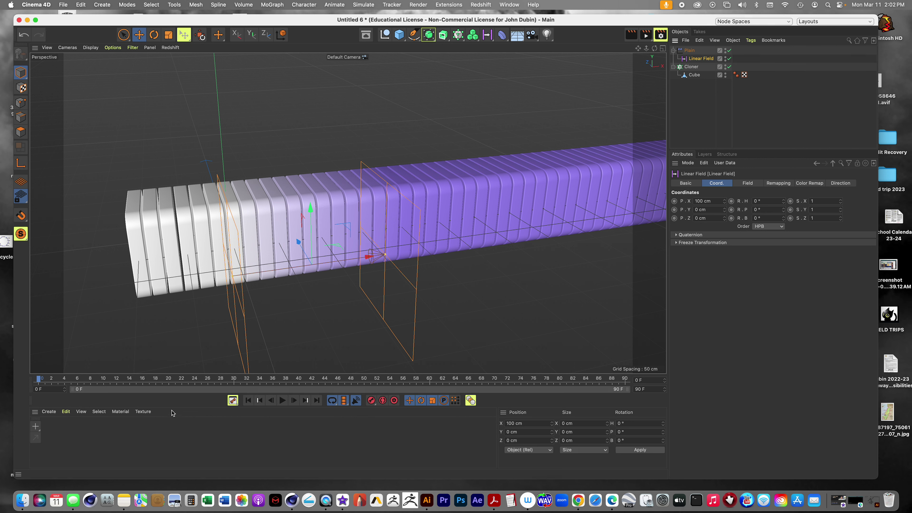
- Set the animation's end frame to 200, passing through 100 first
double_click(636, 389)
type("100")
key("Return")
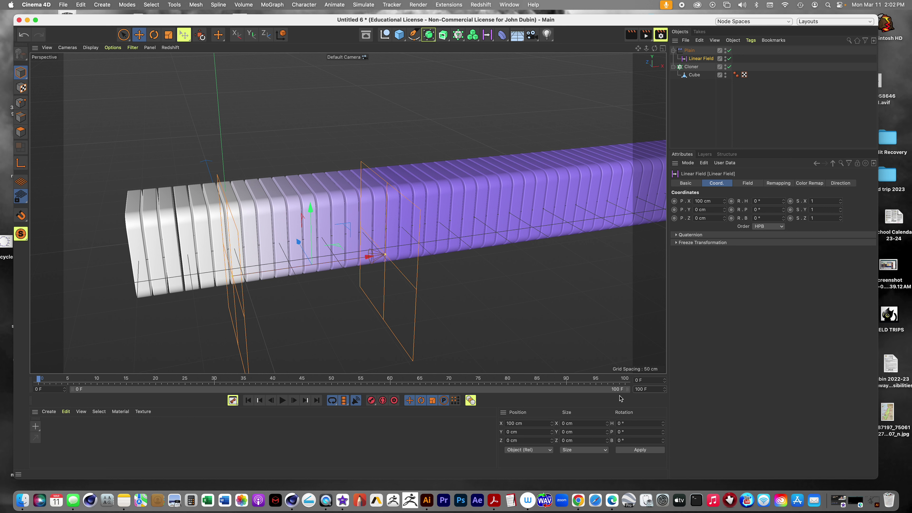
double_click(646, 389)
type("200")
key("Return")
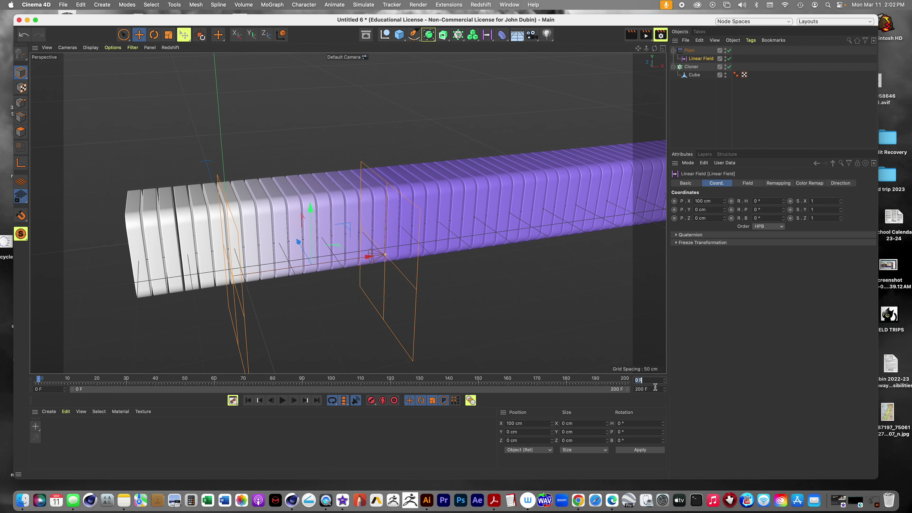
- Leave the end-frame field and reselect the cloner, then the Linear Field
left_click(655, 387)
left_click(698, 61)
left_click(693, 66)
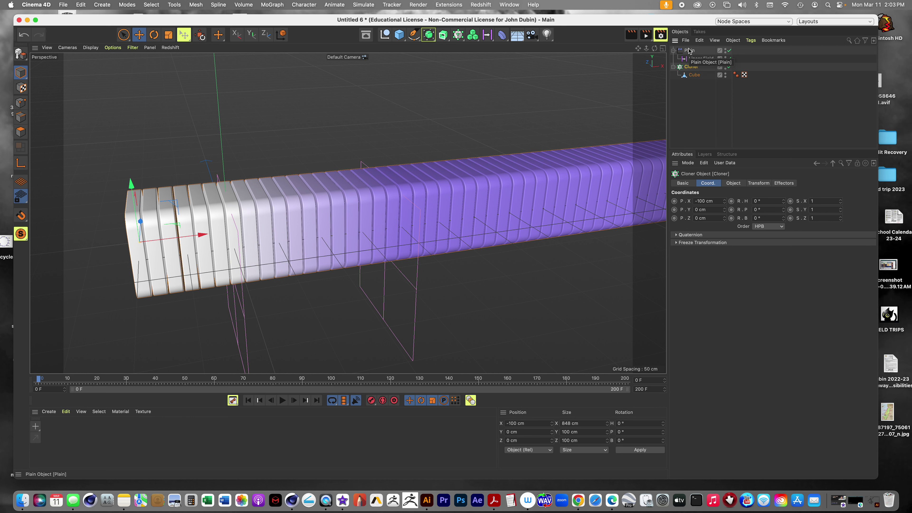
left_click(691, 67)
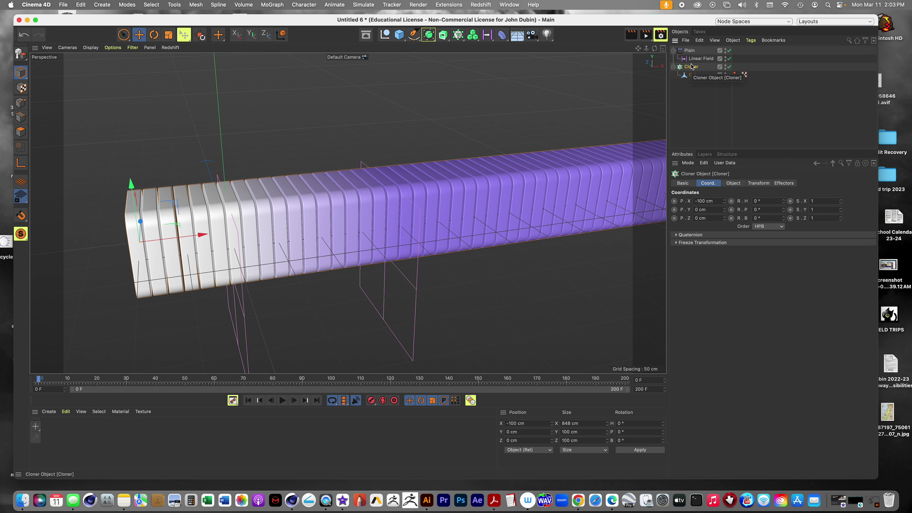
left_click(701, 59)
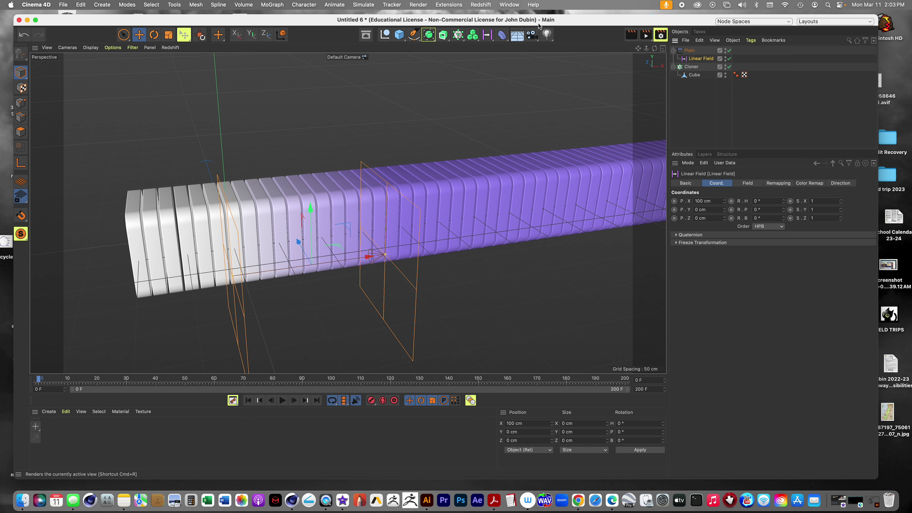
- Switch to the finished new mo illusion scene and inspect its Plain effector, Linear Field and Cube
left_click(510, 5)
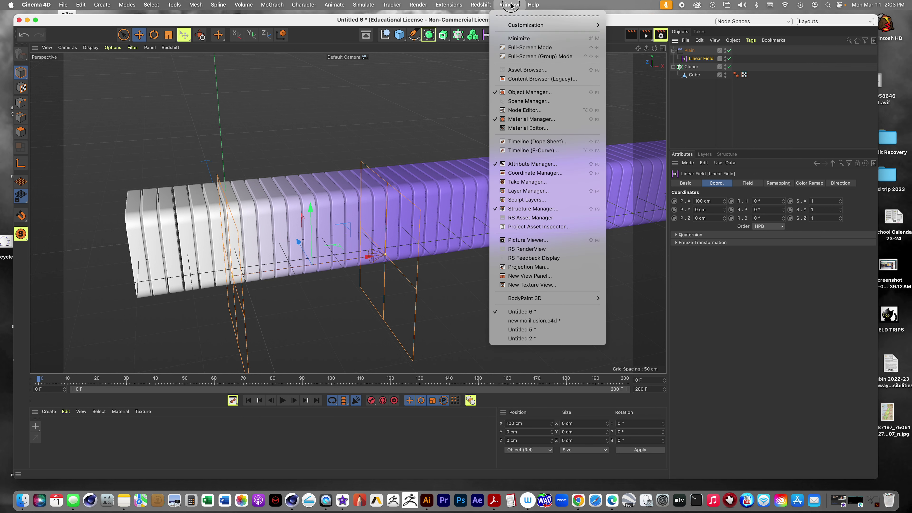
left_click(538, 321)
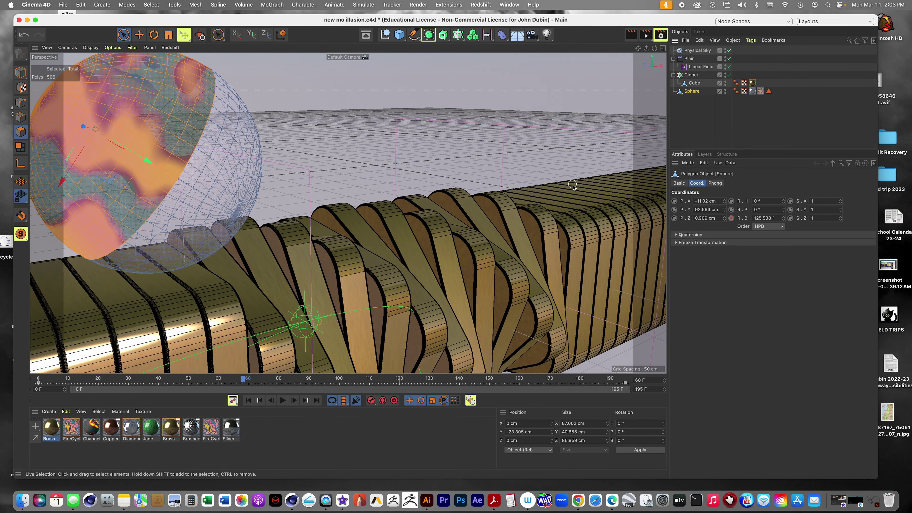
left_click(689, 58)
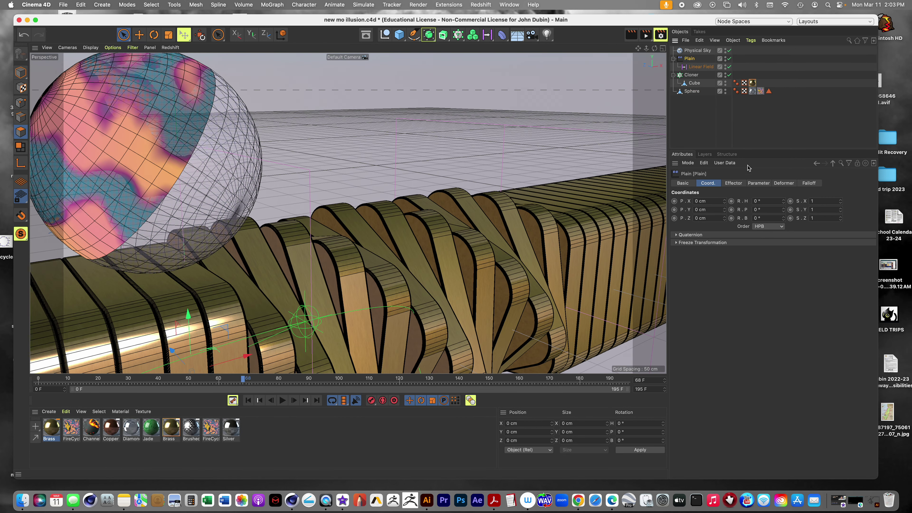
left_click(759, 183)
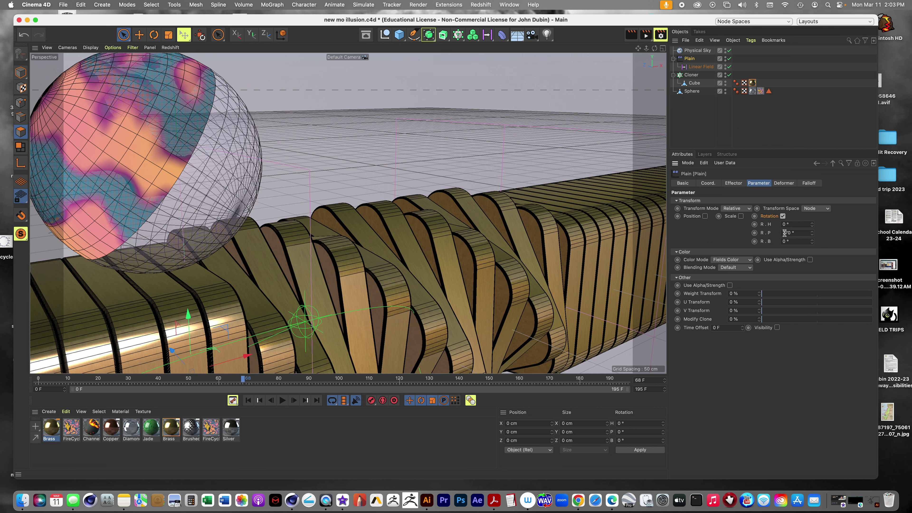
left_click(699, 67)
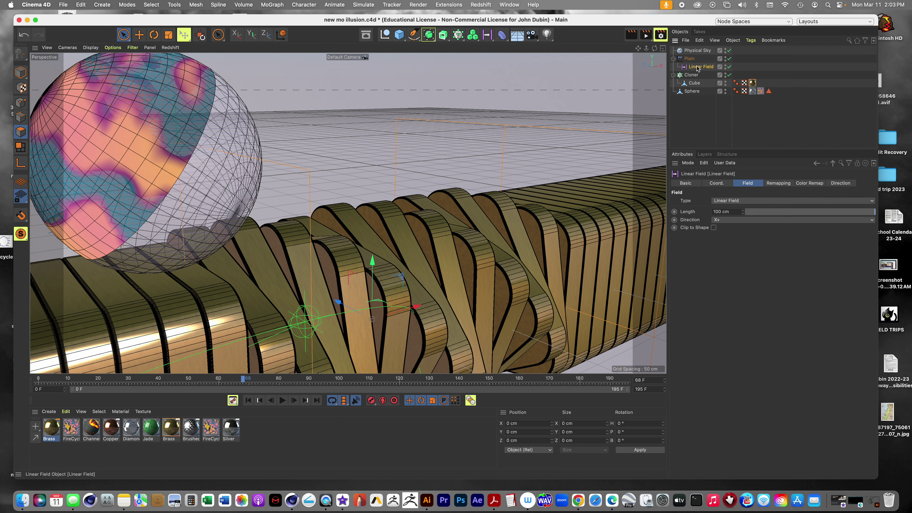
left_click(696, 83)
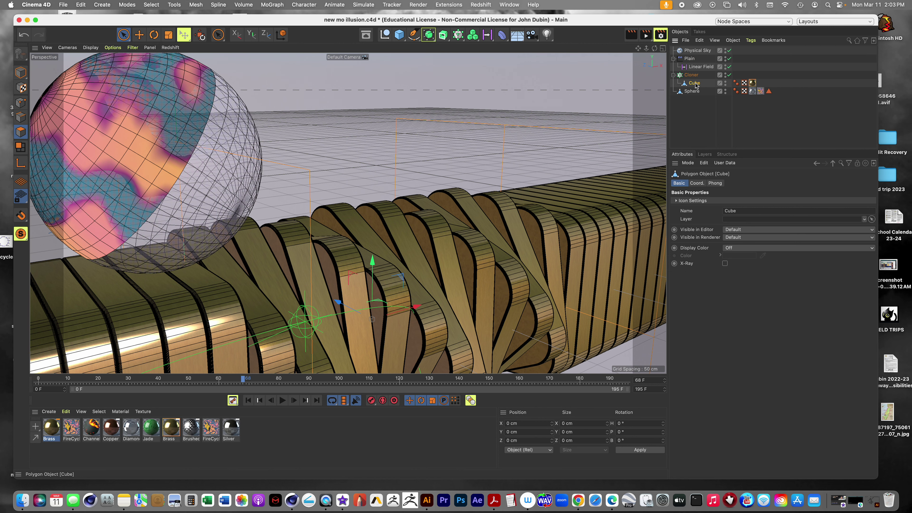
left_click_drag(574, 252, 557, 236, "alt")
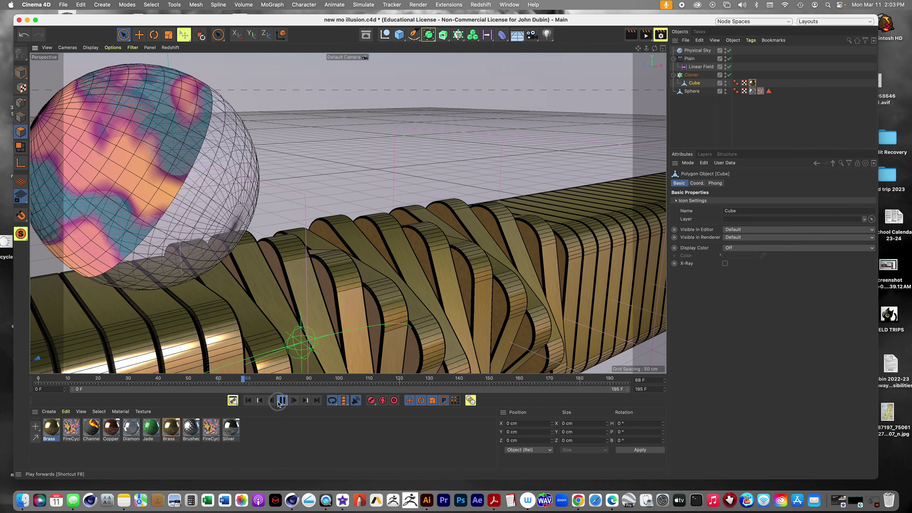
- Play and stop the finished animation, then switch to the Untitled 6 project
left_click(280, 400)
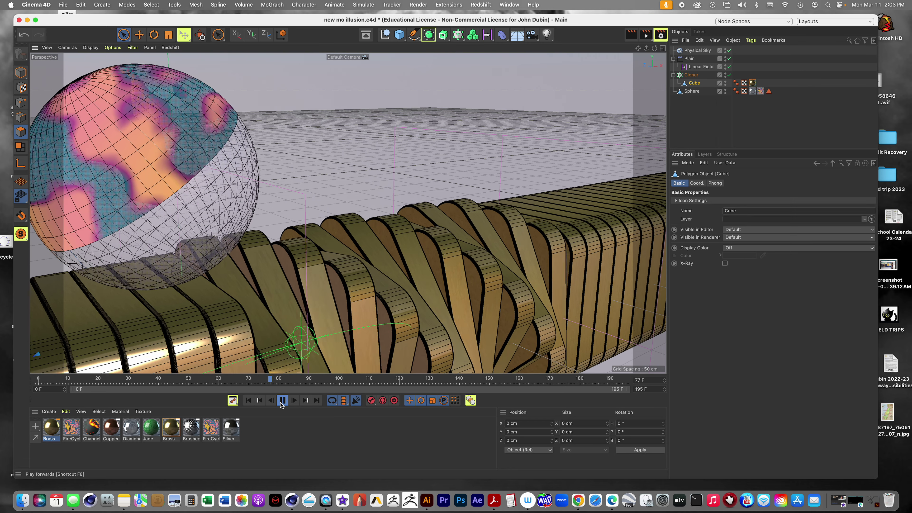
left_click(279, 401)
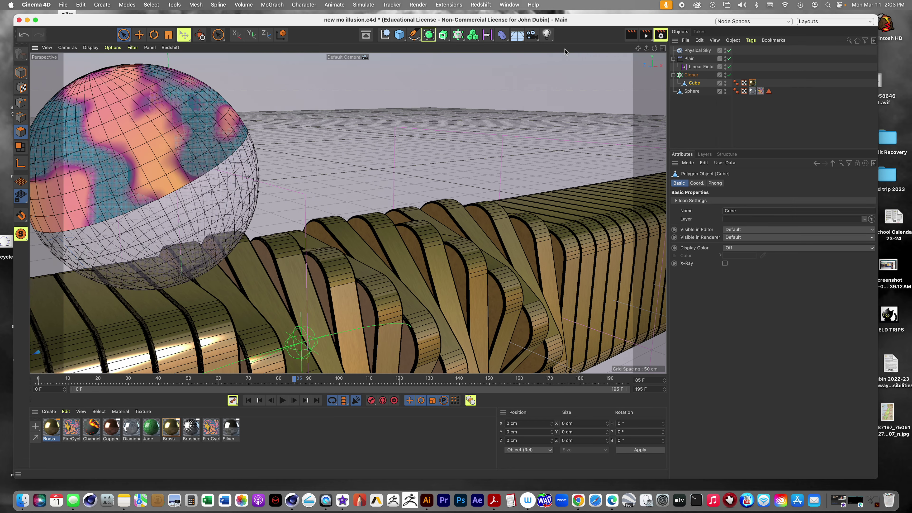
left_click(509, 4)
left_click(563, 302)
left_click(549, 311)
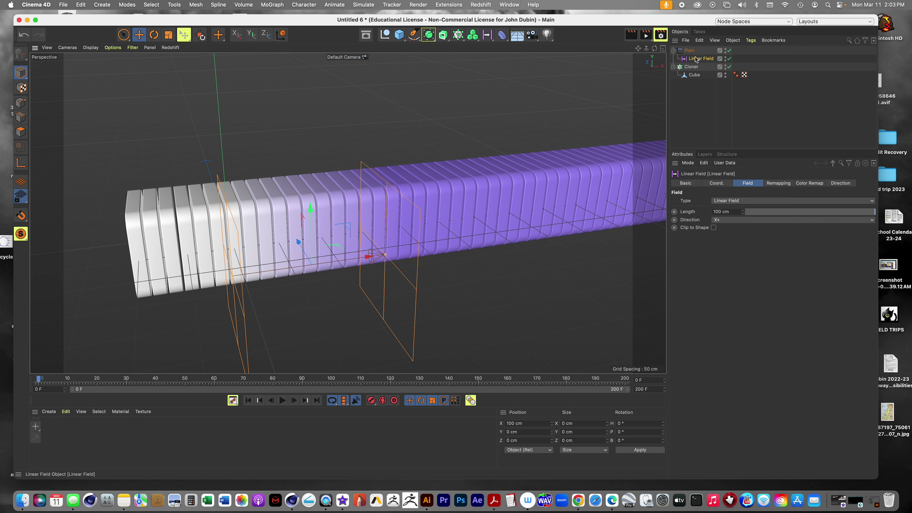
- Try a bank tilt and a 25° pitch on the Plain effector, then reset pitch to 0°
left_click(689, 51)
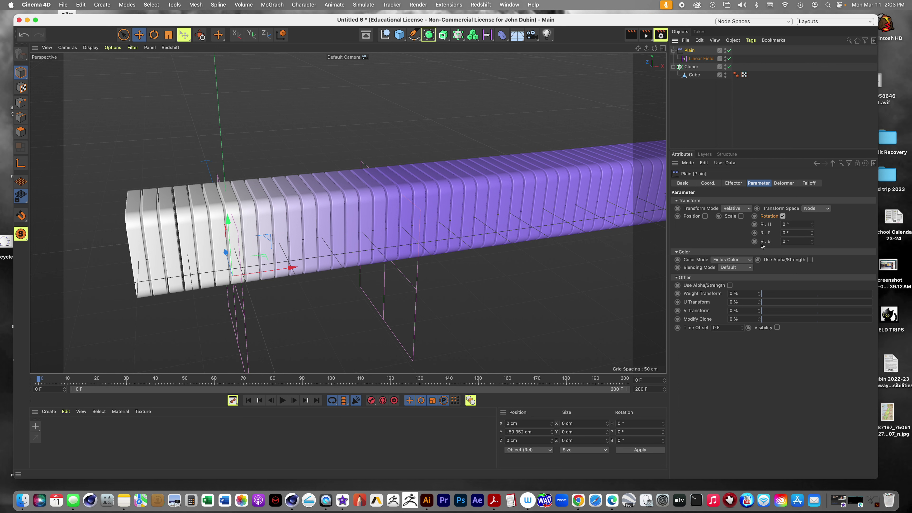
left_click_drag(813, 244, 813, 243)
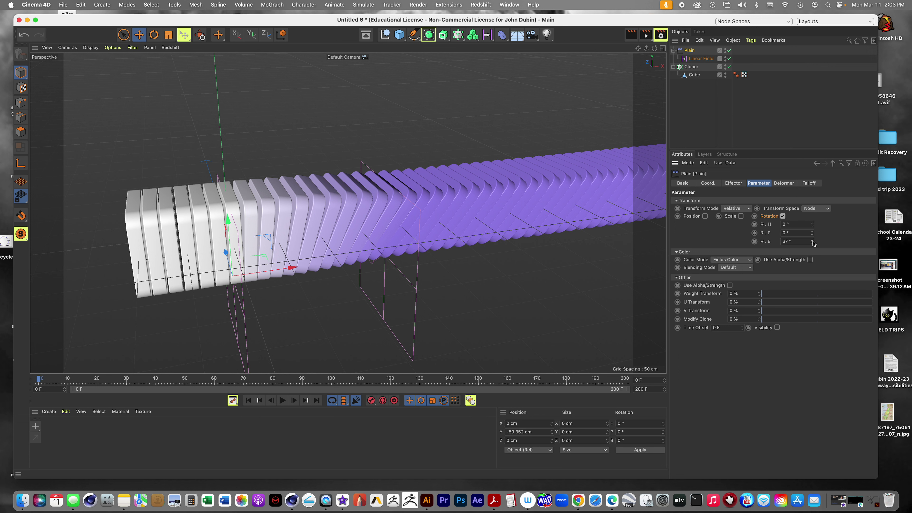
key("ctrl+z")
key("ctrl+z")
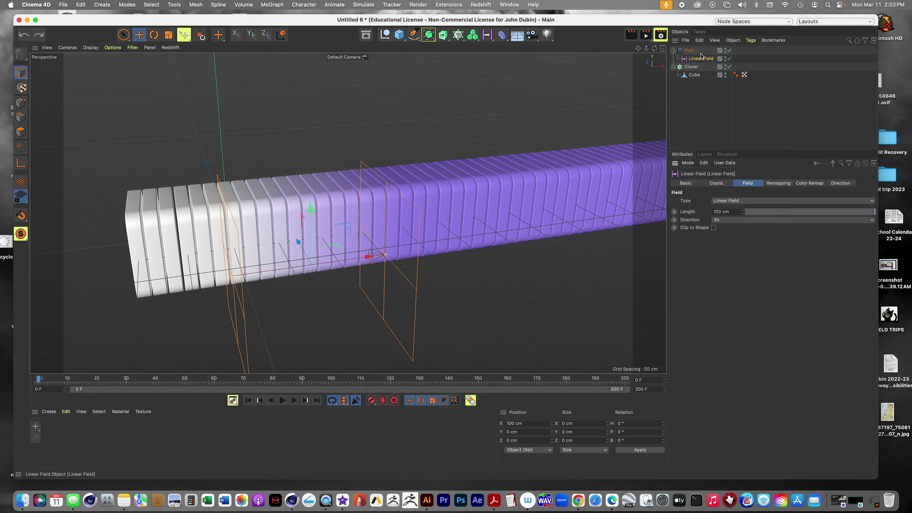
key("ctrl+z")
left_click(808, 234)
type("25")
key("Return")
left_click_drag(813, 234, 811, 235)
left_click(802, 233)
key("Return")
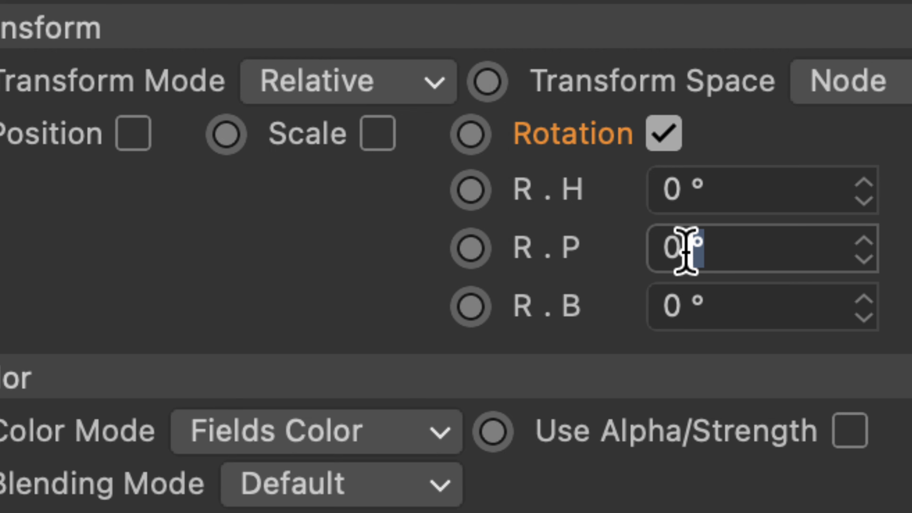
- Set the Plain effector's pitch rotation to 200° after trying 270°
left_click_drag(687, 250, 658, 247)
key("BackSpace")
type("270")
key("Return")
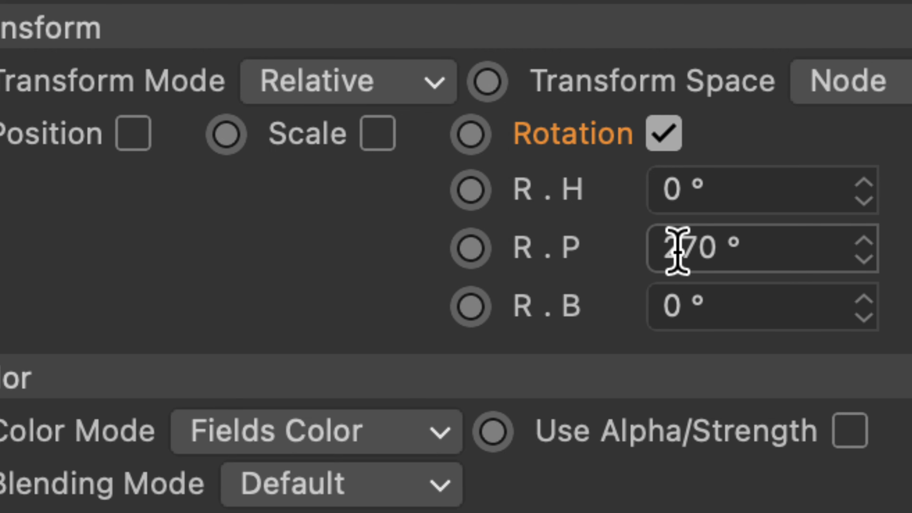
double_click(677, 251)
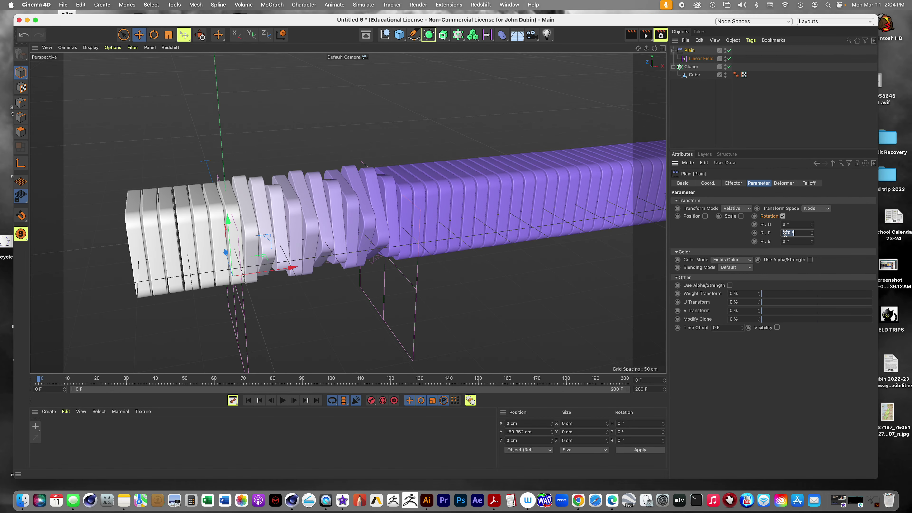
type("2")
key("Return")
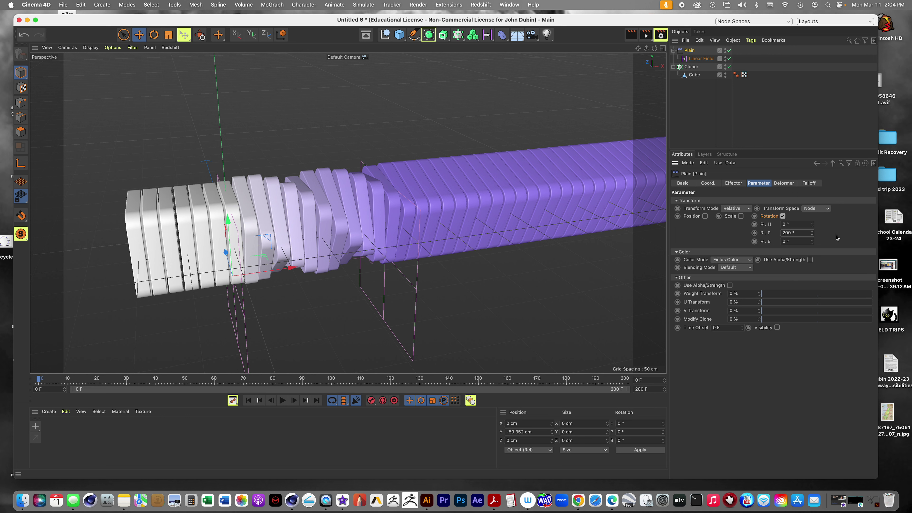
left_click(798, 235)
key("Return")
- Show the Cloner's coordinates and keyframe its X position at -100 cm
left_click(690, 68)
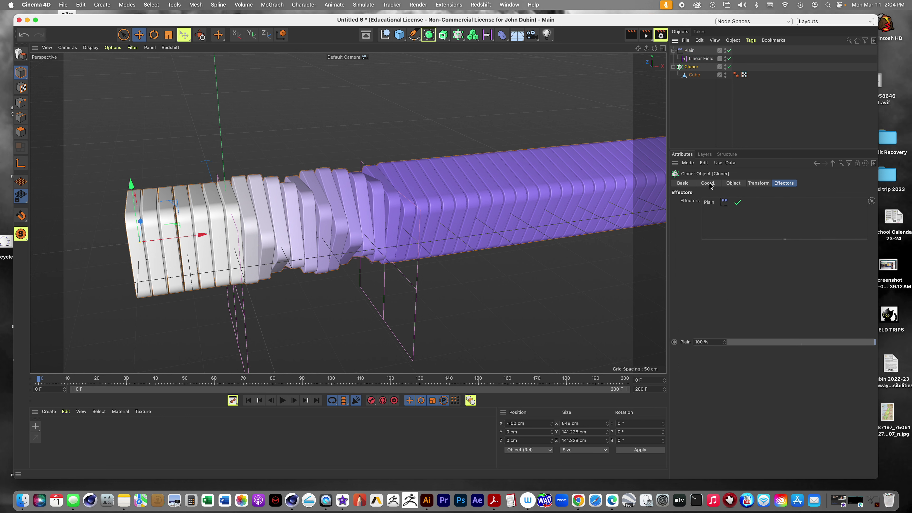
left_click(733, 183)
left_click(708, 183)
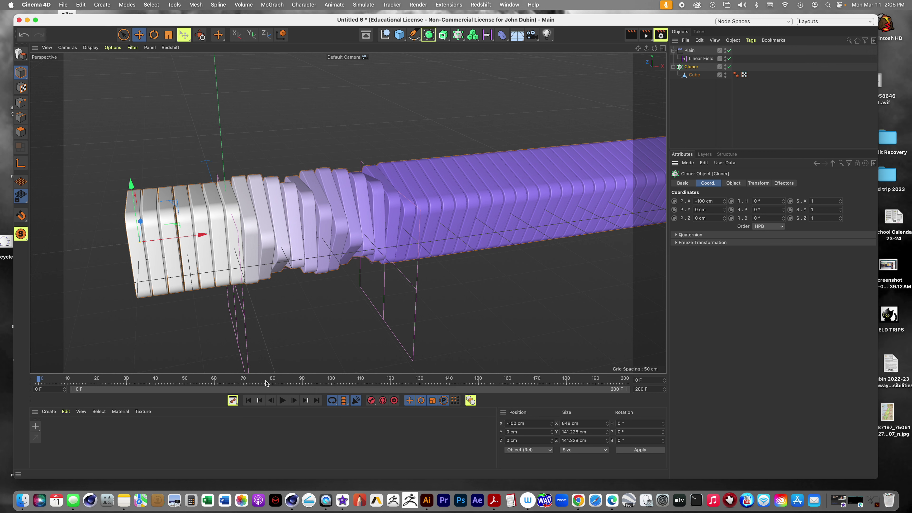
key("F8")
left_click_drag(57, 383, 34, 386)
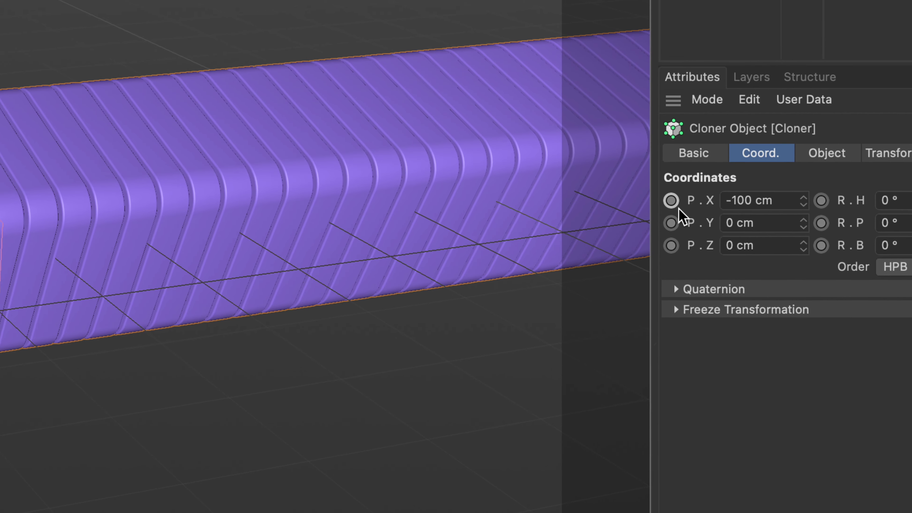
left_click(674, 201)
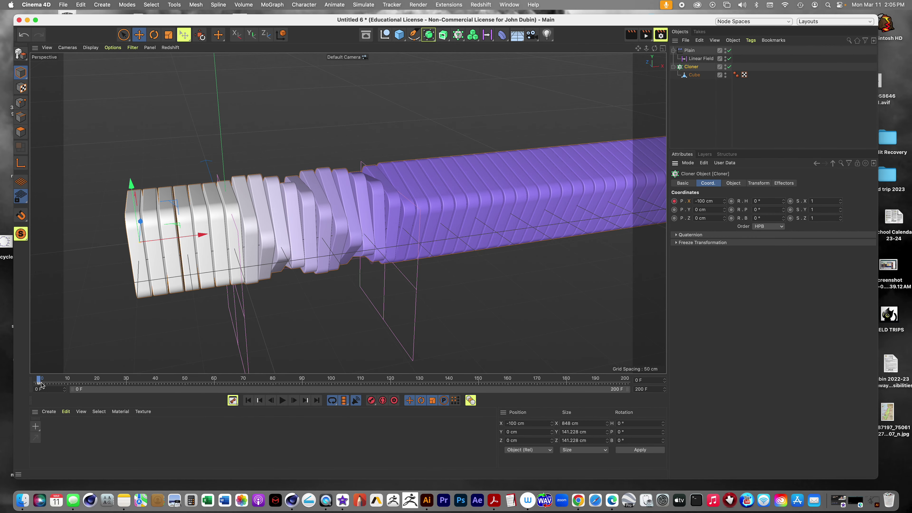
- At frame 200, set the Cloner's X position to -1300 cm and keyframe it
left_click_drag(38, 381, 652, 399)
left_click_drag(719, 201, 698, 200)
type("18")
key("Return")
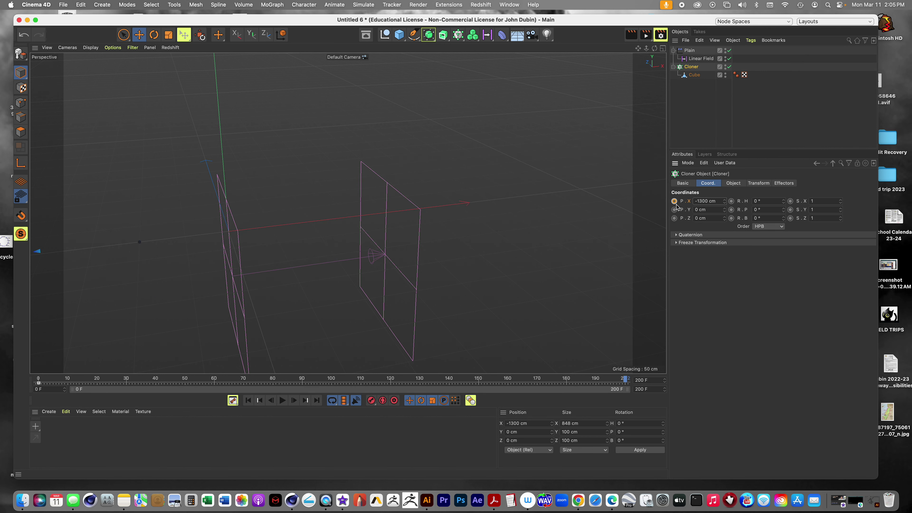
right_click(674, 201)
left_click(674, 203)
- Rewind to frame 0 and play the Cloner's slide along X
left_click(247, 400)
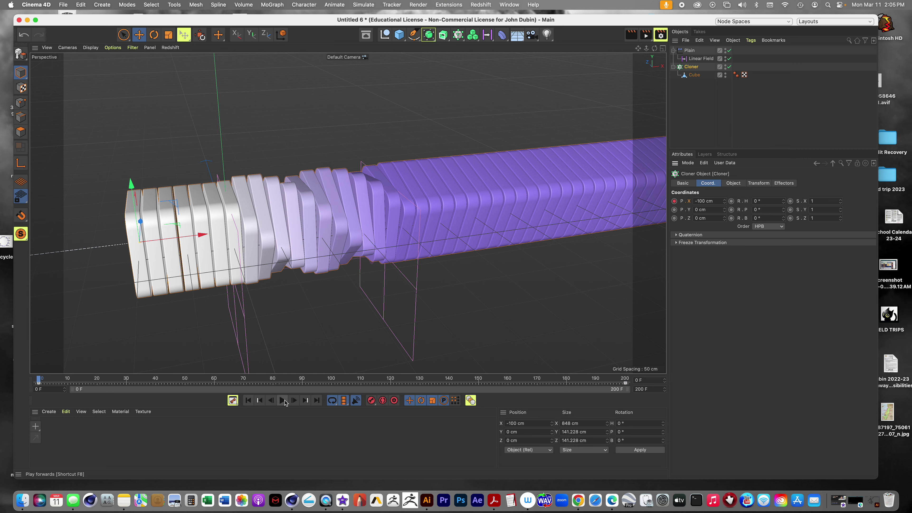
left_click(282, 400)
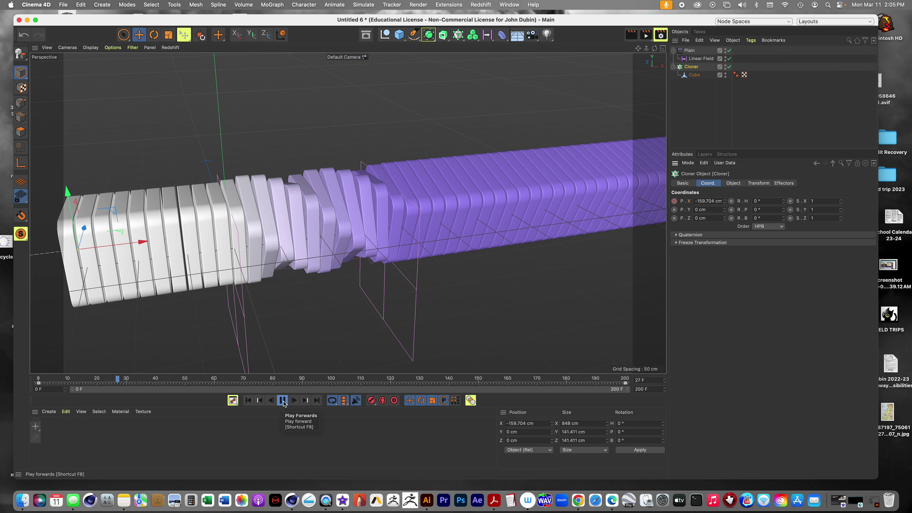
- Stop playback, rekey the Cloner's X at frame 200 to -300 cm, and return to the start
left_click(283, 401)
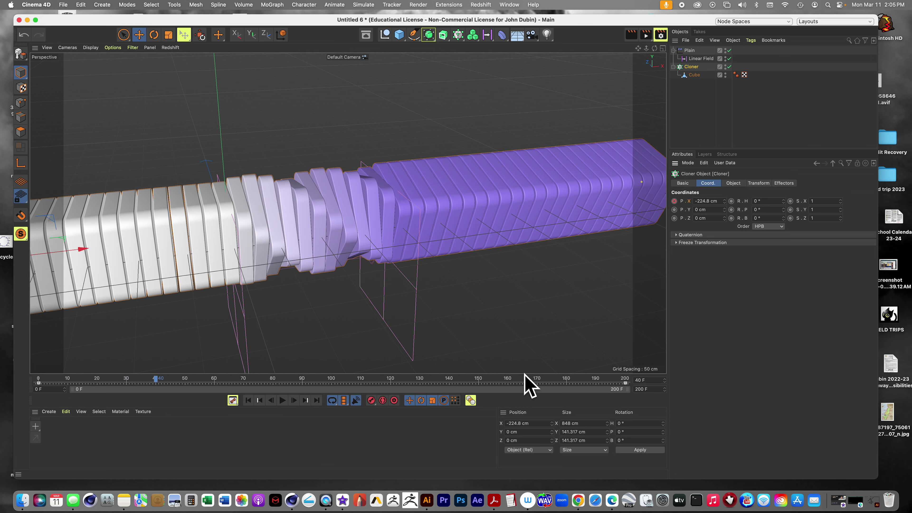
left_click_drag(156, 379, 632, 373)
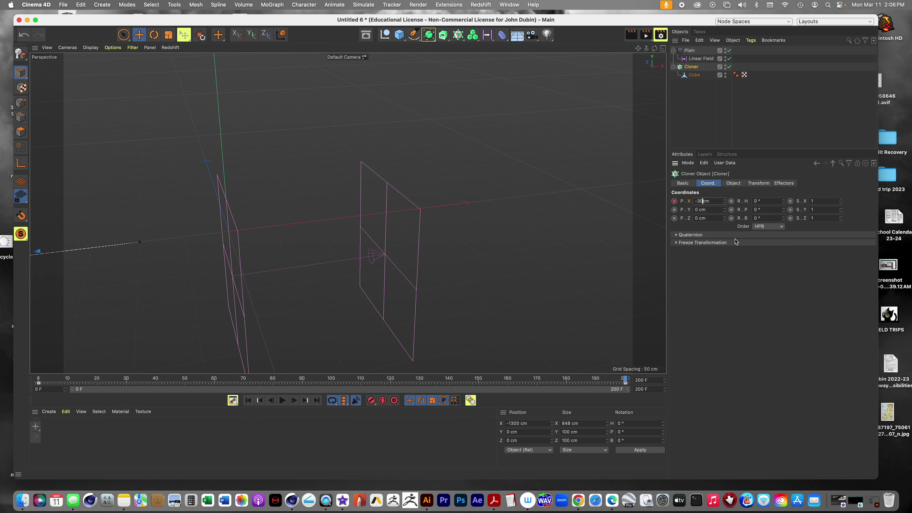
key("Return")
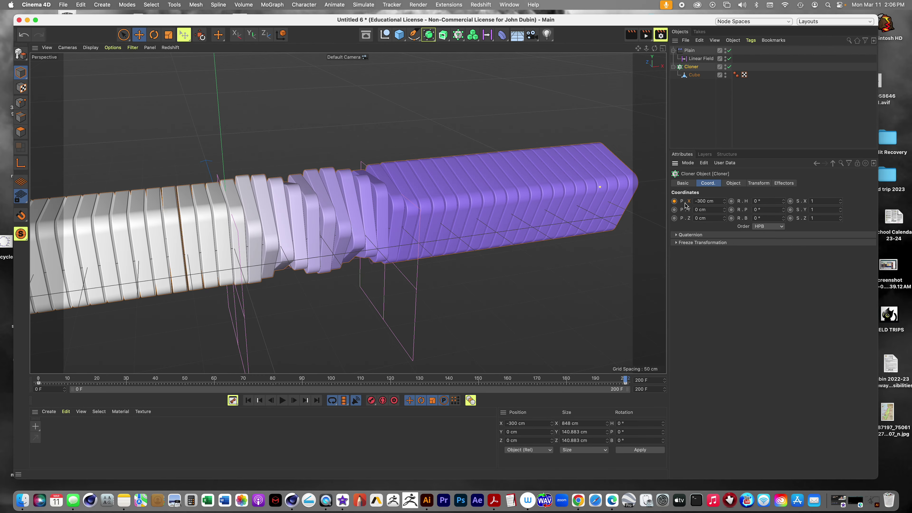
left_click(674, 200)
left_click(270, 402)
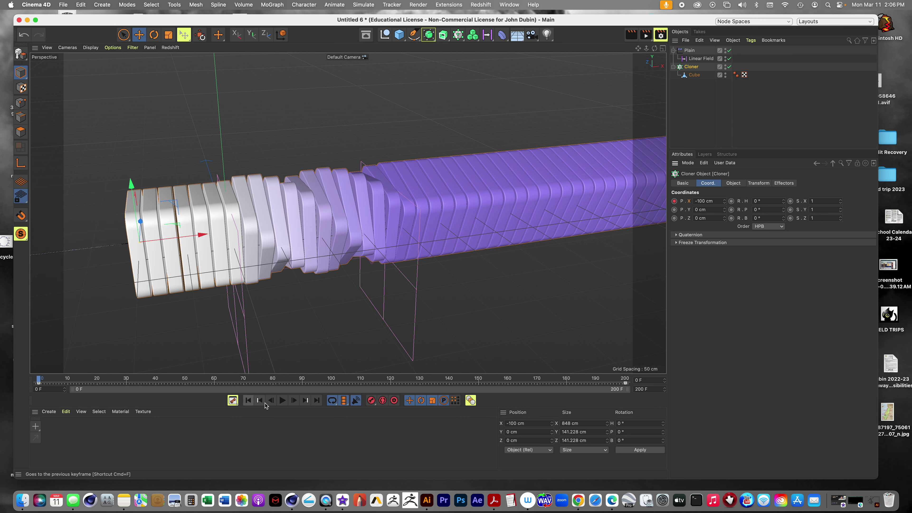
- Play the shorter slide, stop it at frame 154, and open the Window menu
left_click(282, 400)
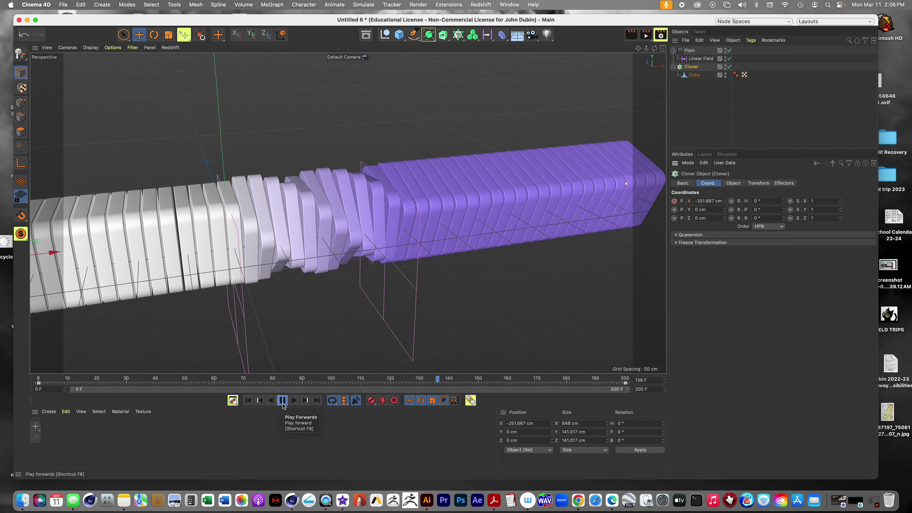
left_click(283, 401)
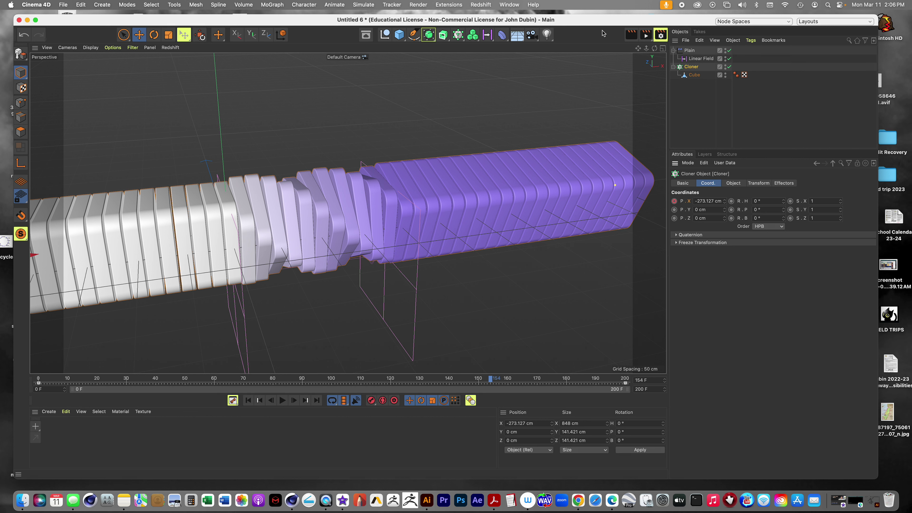
left_click(507, 5)
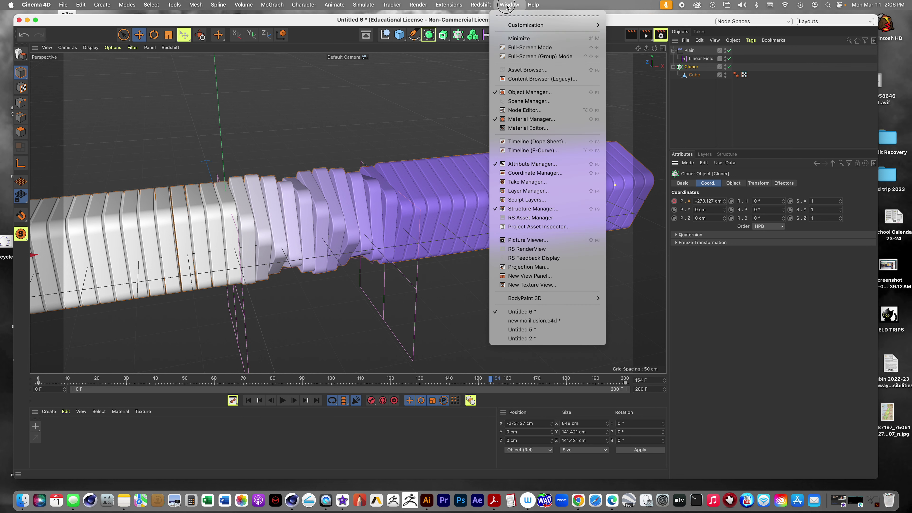
- In the F-Curve timeline, make the Cloner's X-position keys (-100 to -300 cm) linear
left_click(524, 151)
left_click_drag(532, 135, 465, 68)
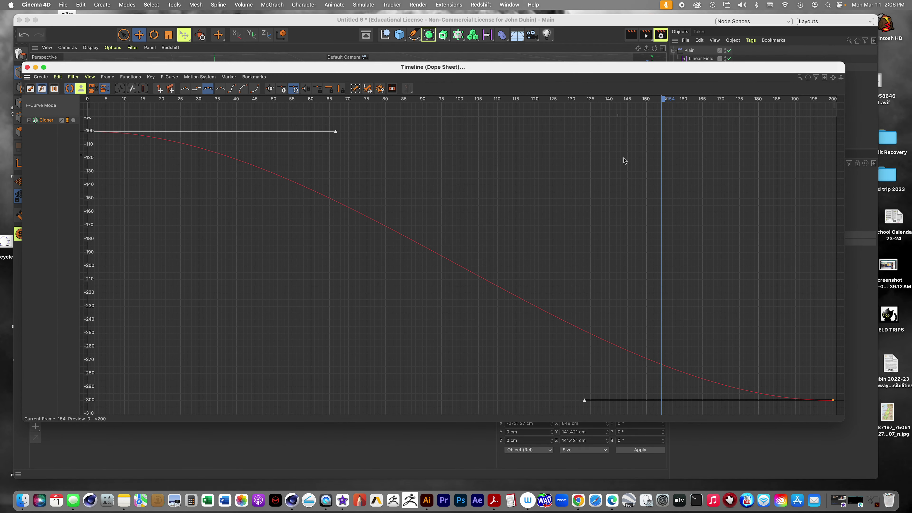
left_click(841, 78)
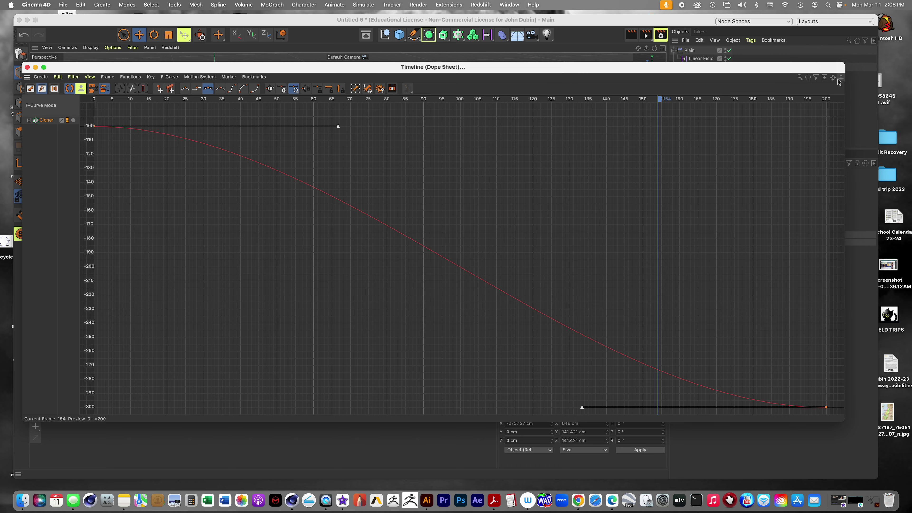
left_click_drag(832, 82, 825, 83)
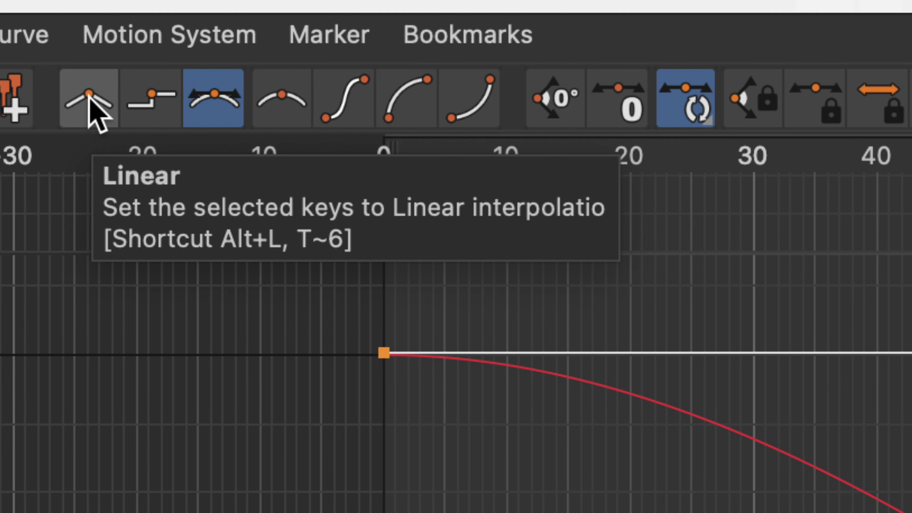
left_click(90, 99)
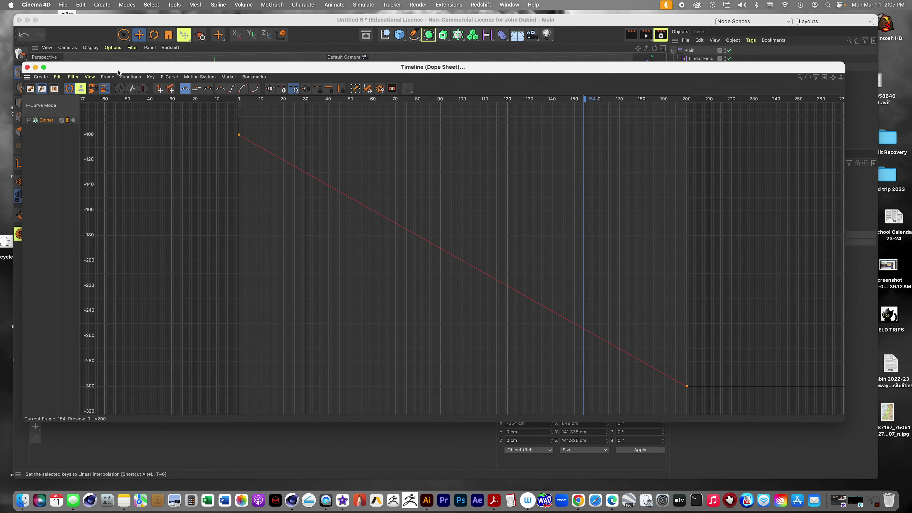
left_click(27, 67)
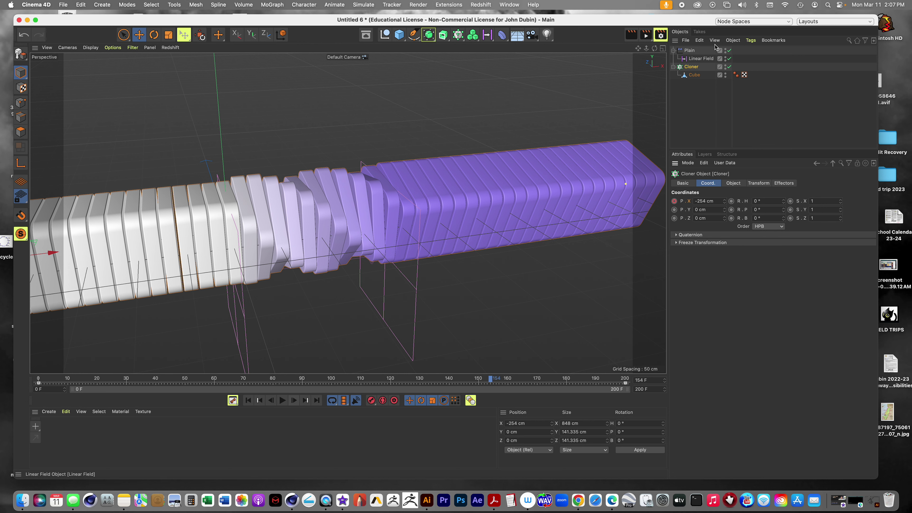
- Move the view closer to the clones and play the animation to check the steady X slide
left_click_drag(655, 48, 509, 211)
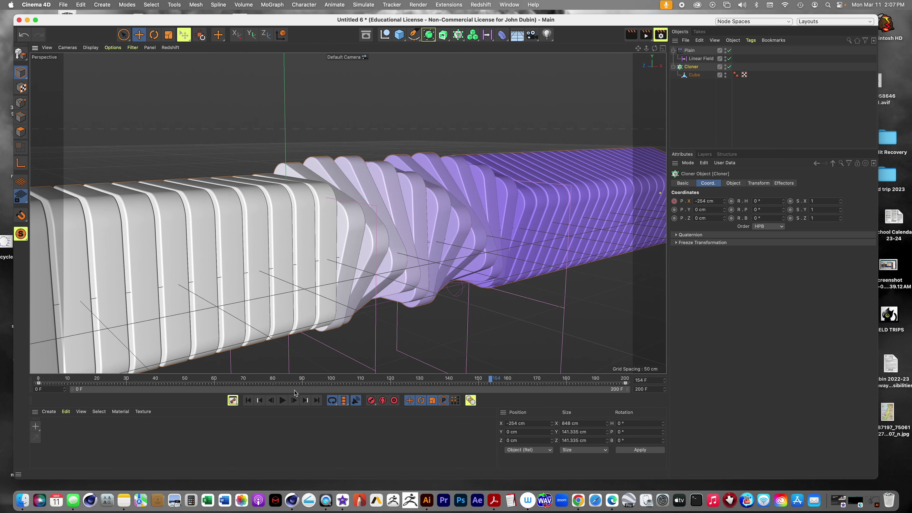
left_click(283, 400)
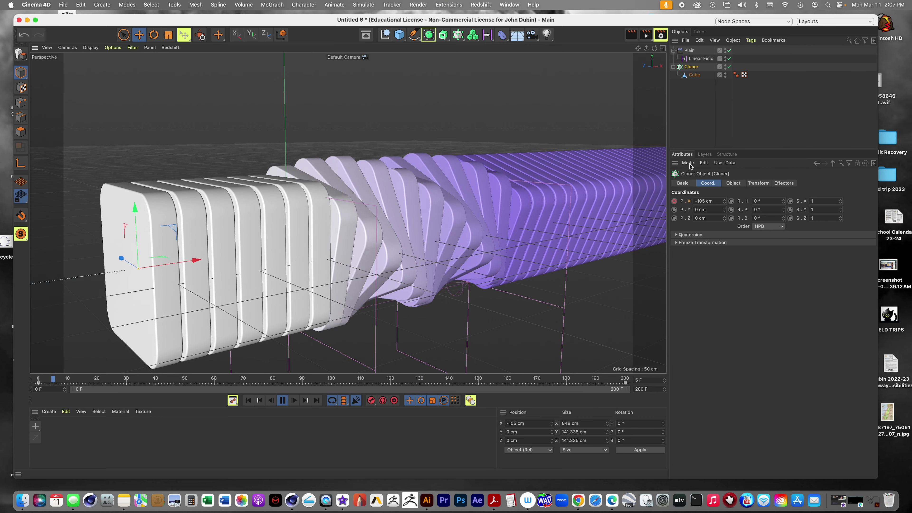
- Select the Plain effector and bring up its Parameter transform settings
left_click(700, 58)
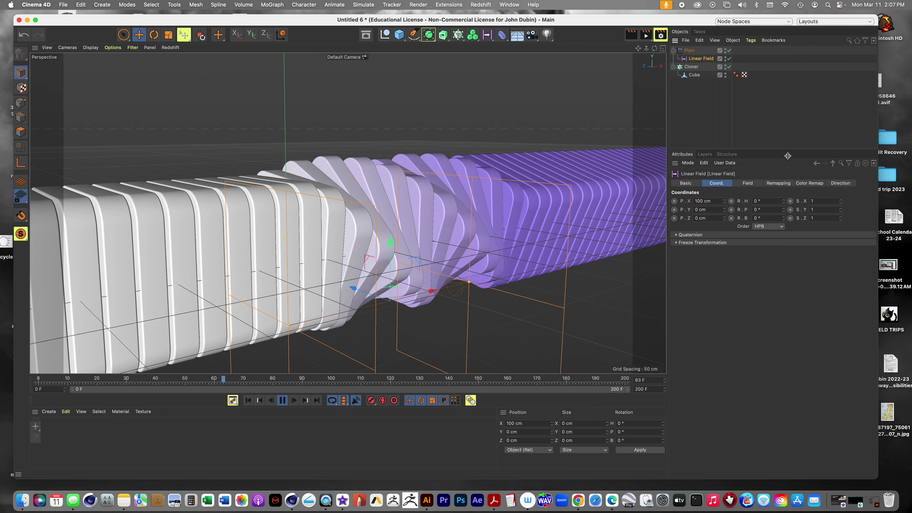
left_click(689, 51)
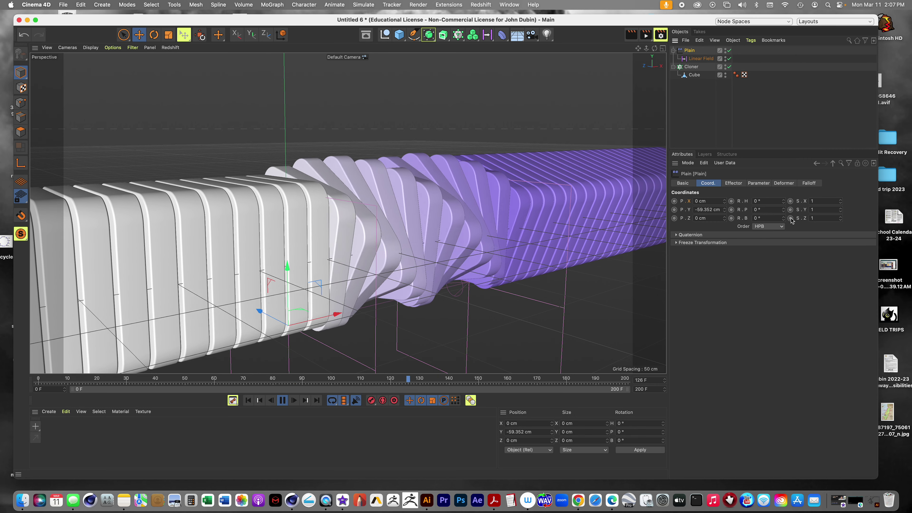
left_click(784, 182)
left_click(758, 183)
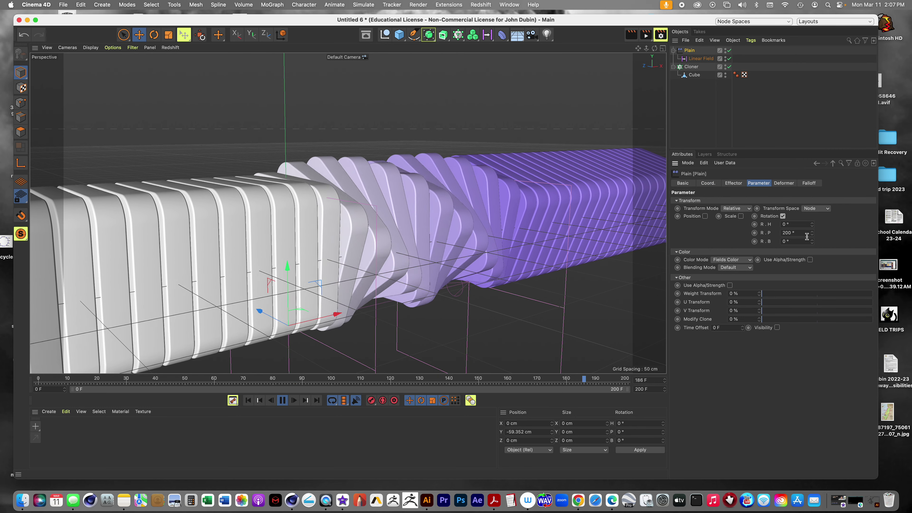
- Adjust the Plain effector's R.P pitch rotation, then start entering a new value for 270°
left_click_drag(814, 233, 814, 232)
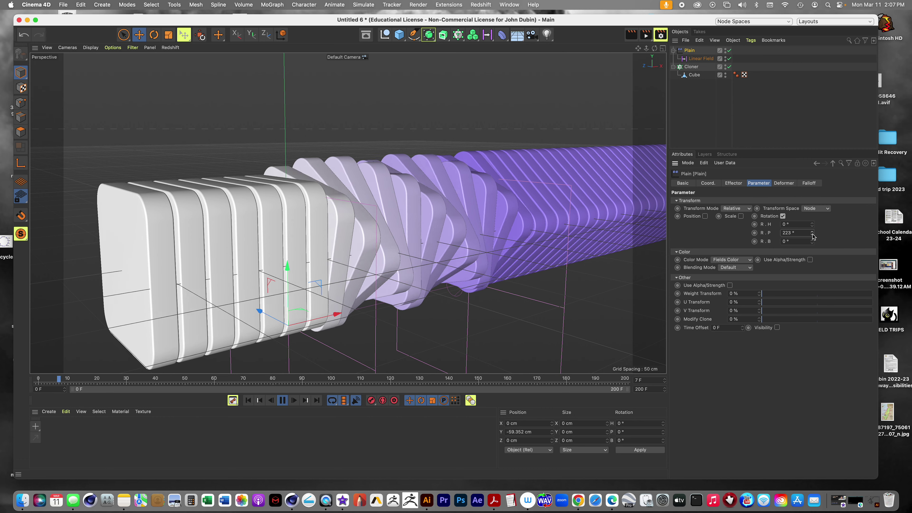
left_click(813, 234, "shift")
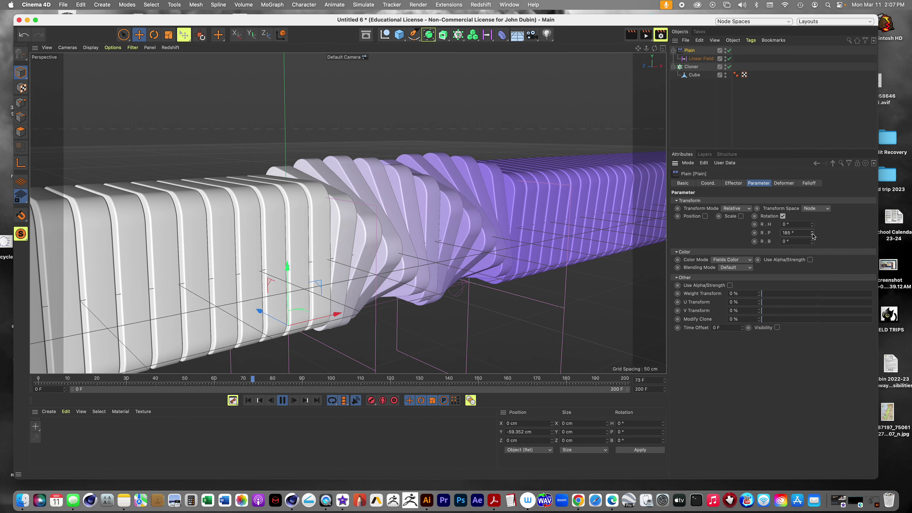
left_click(812, 235)
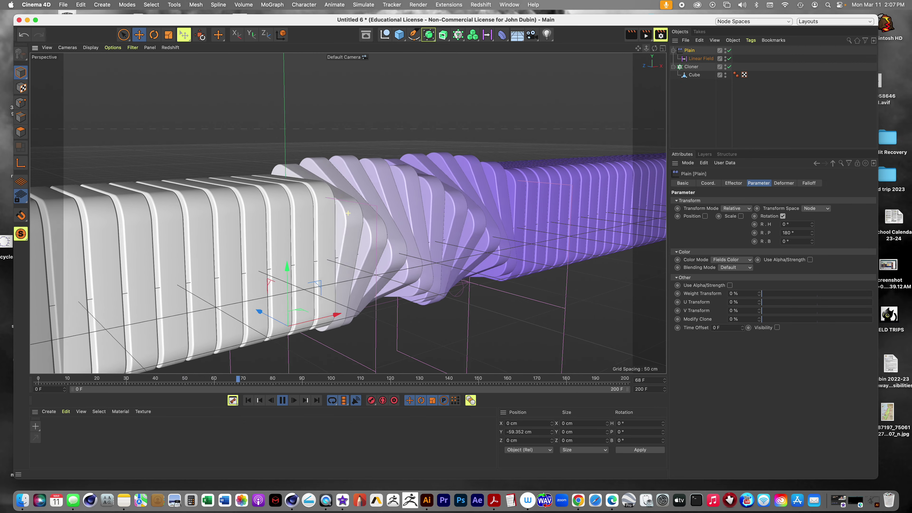
scroll(347, 213, "up", 2)
scroll(348, 213, "up", 1)
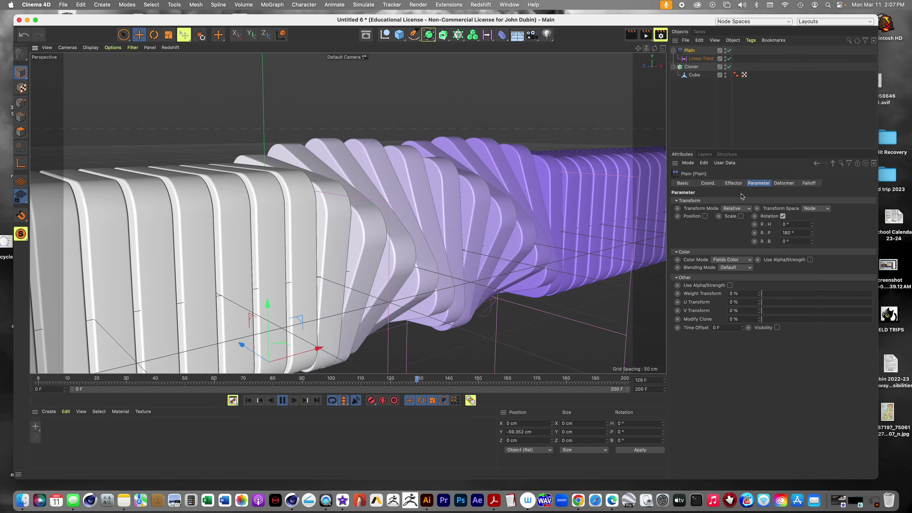
left_click(804, 232)
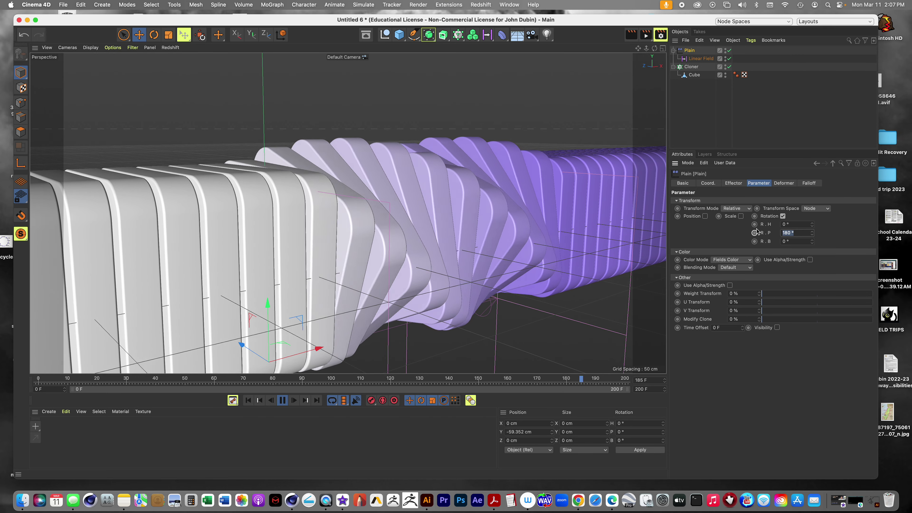
type("27")
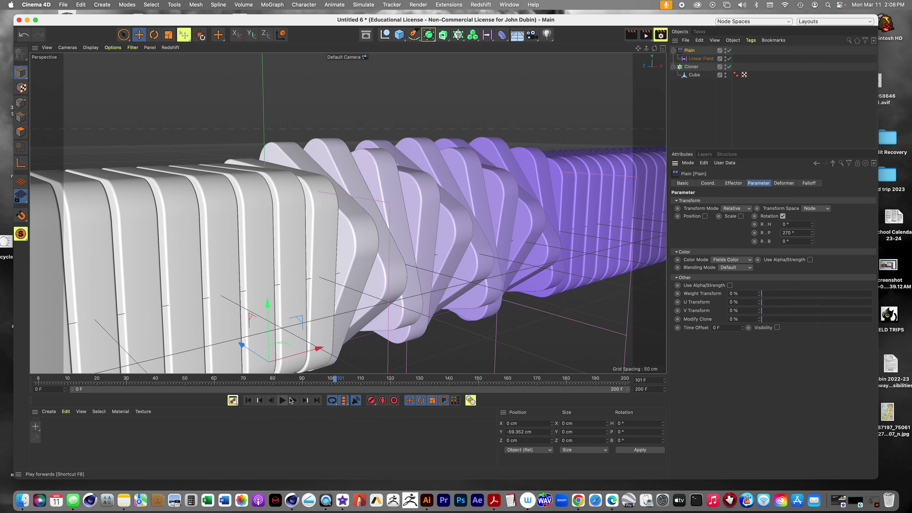
left_click(653, 388)
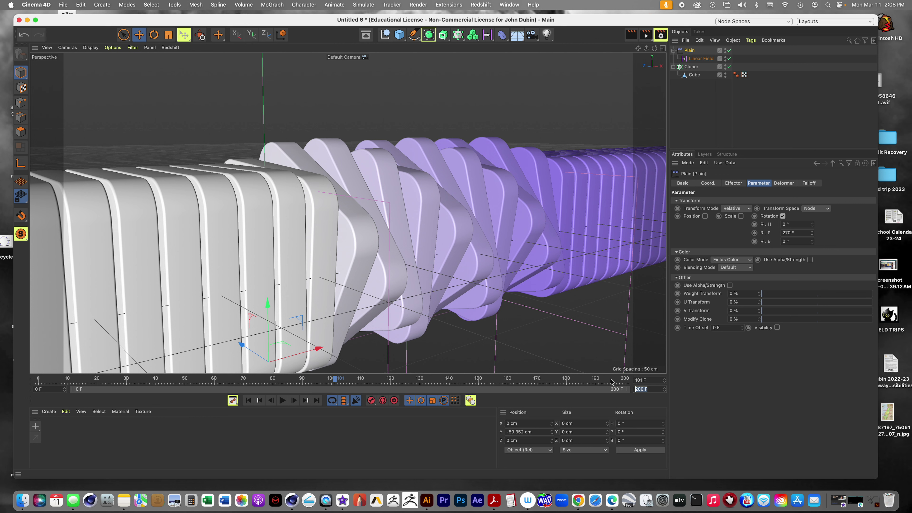
left_click(622, 380)
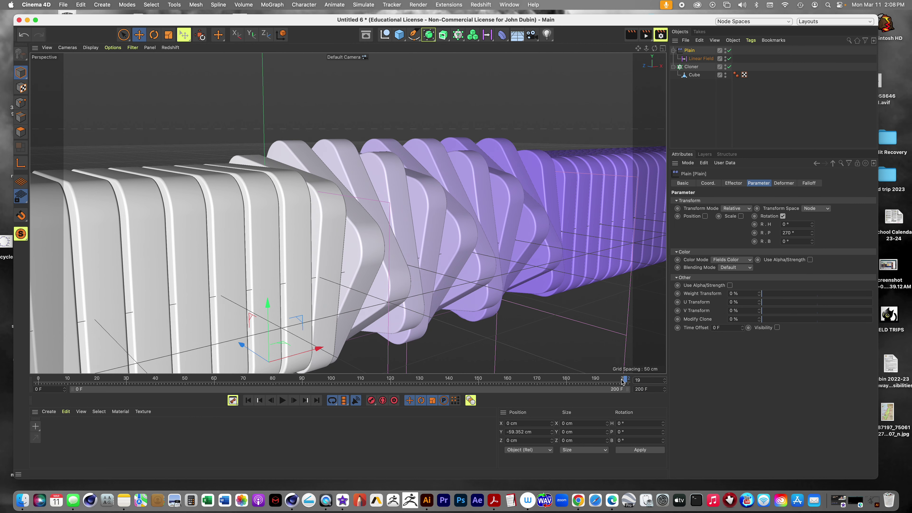
key("Return")
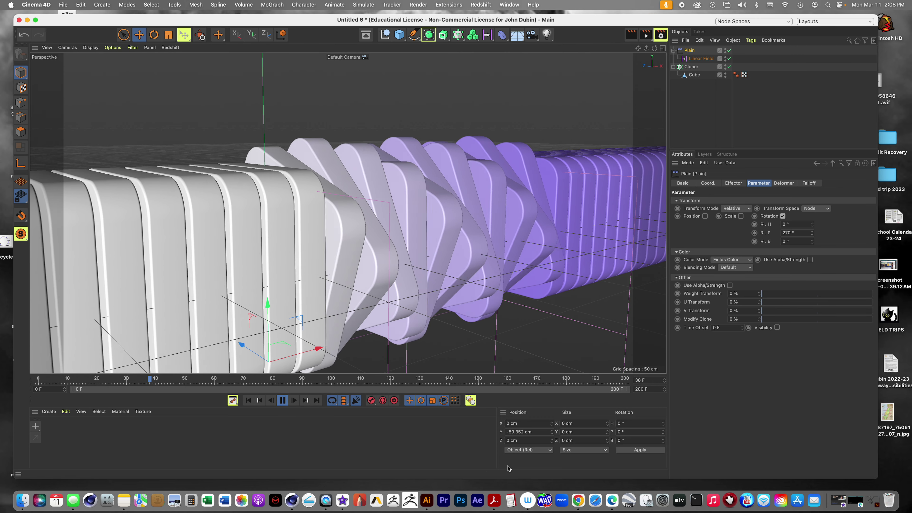
double_click(648, 388)
type("195")
key("Return")
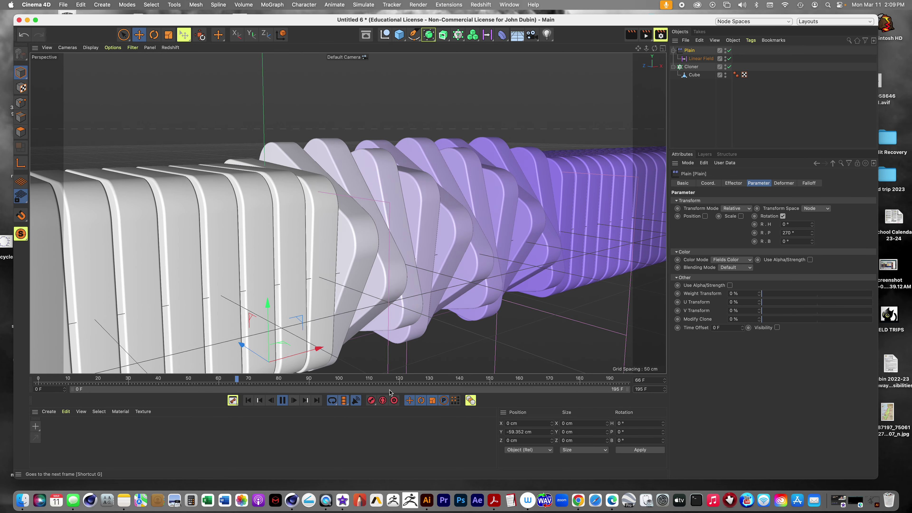
left_click(634, 389)
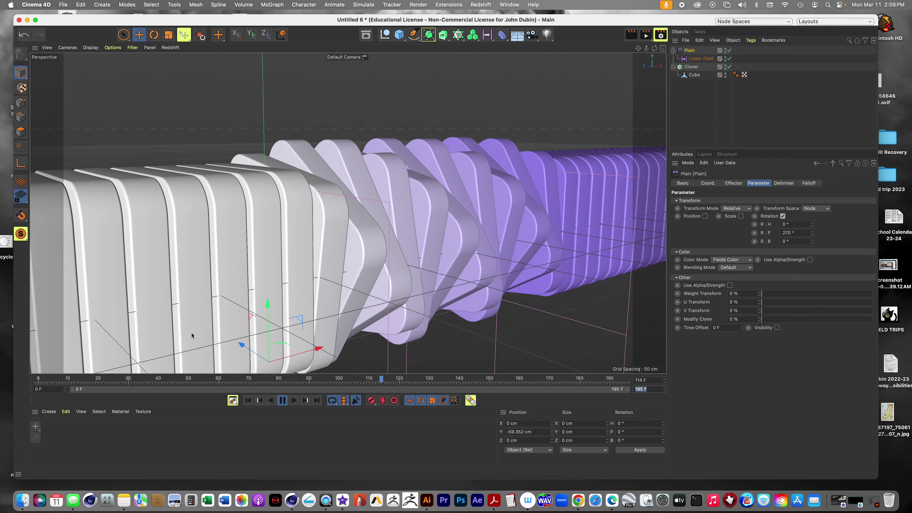
type("200")
key("Return")
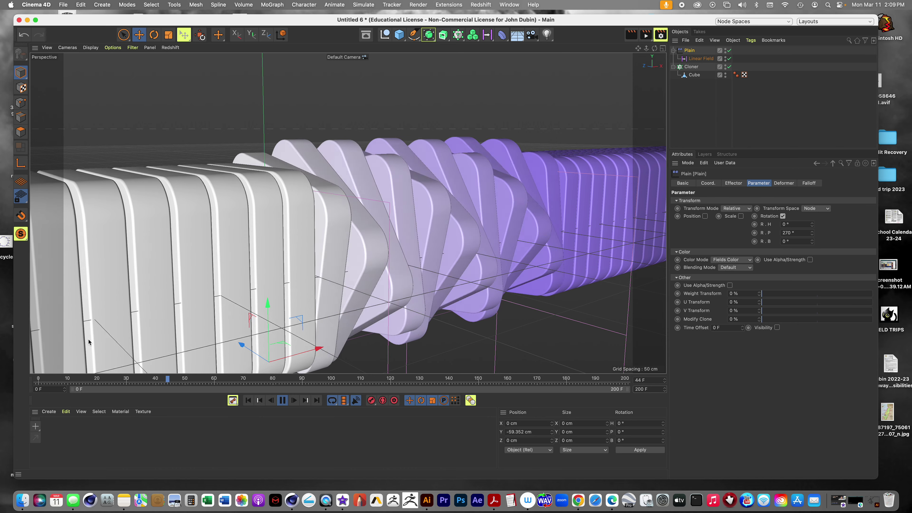
- Pause playback, scrub to around frame 161, and resume playing
left_click(255, 381)
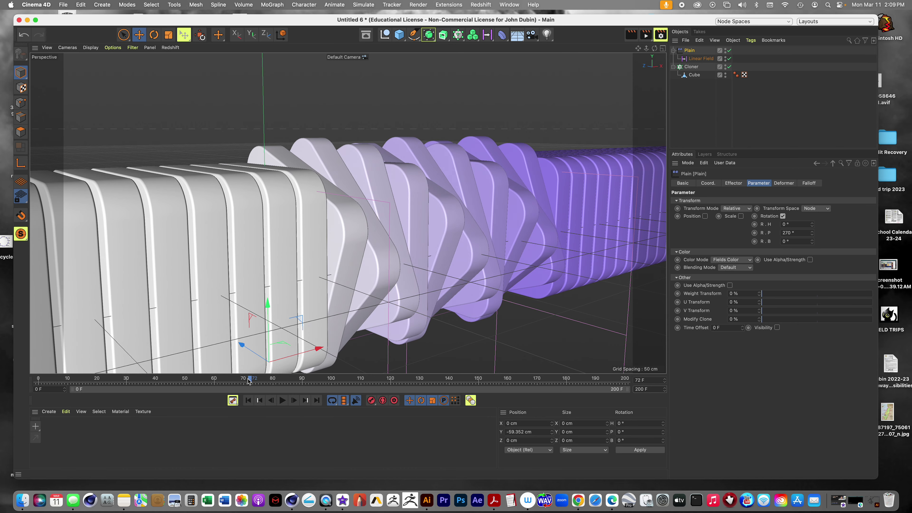
left_click_drag(249, 381, 510, 381)
left_click(283, 400)
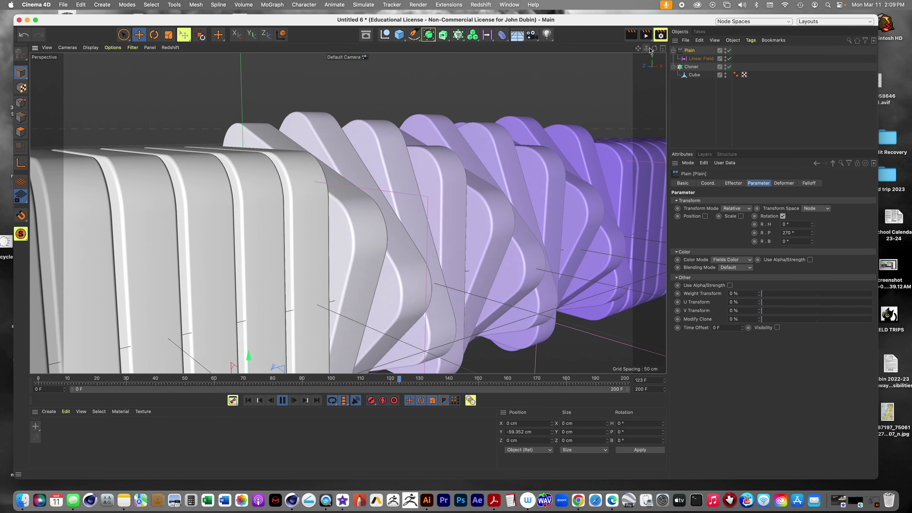
- Zoom out to see the whole cloner, then move in close and orbit the twisting clones
left_click_drag(650, 51, 646, 51)
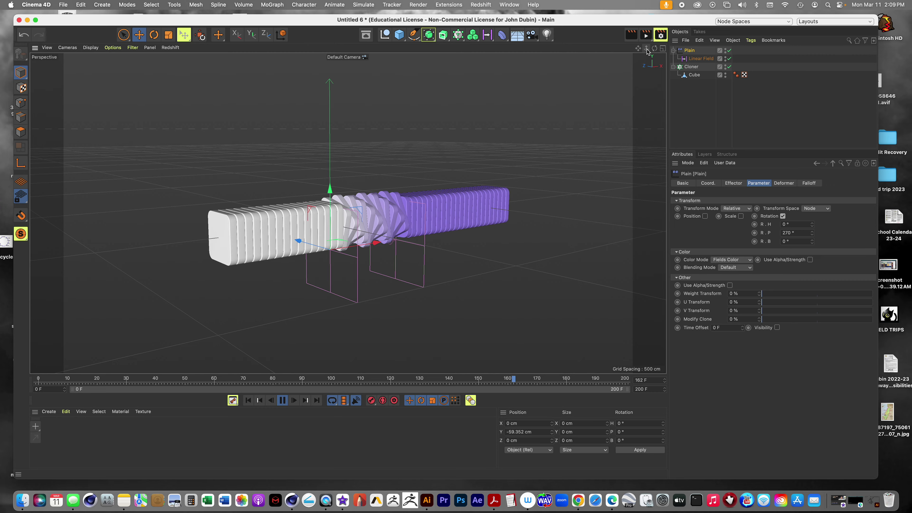
left_click_drag(646, 51, 659, 51)
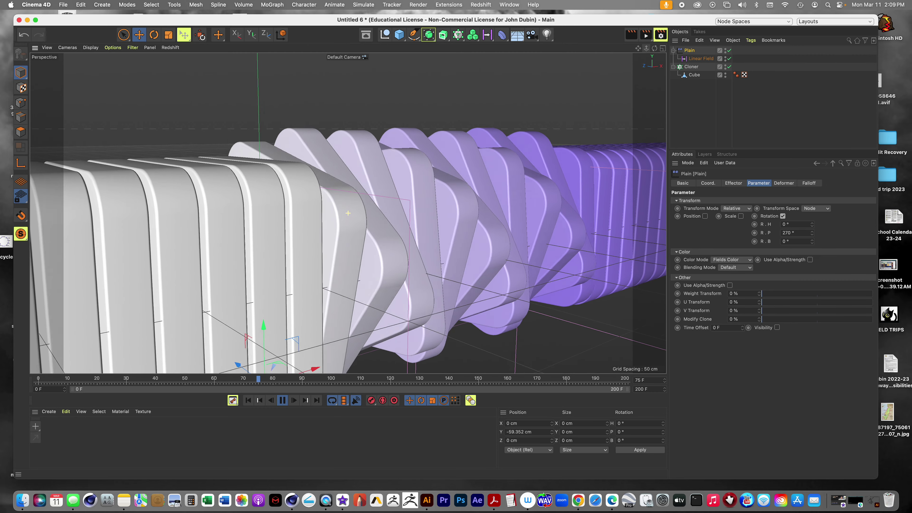
scroll(347, 213, "up", 2)
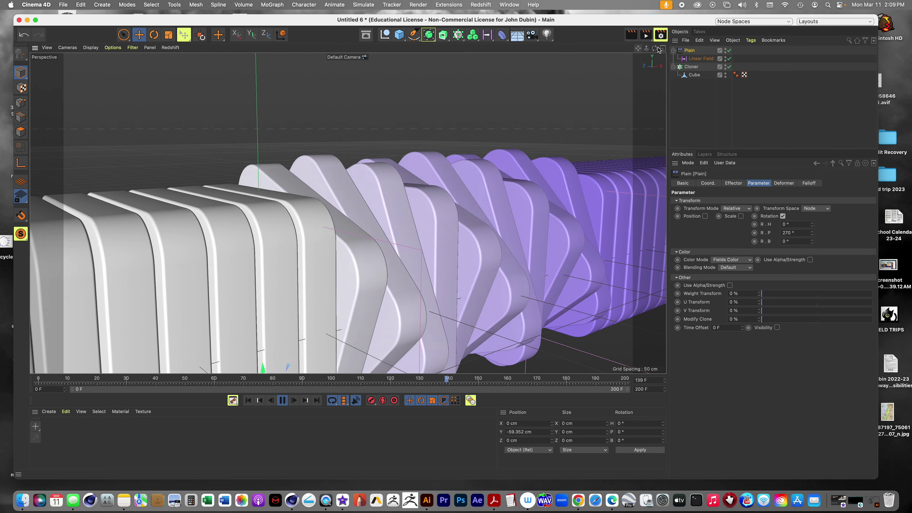
mouse_move(646, 51)
left_mouse_down()
mouse_move(668, 52)
mouse_move(646, 51)
left_mouse_up()
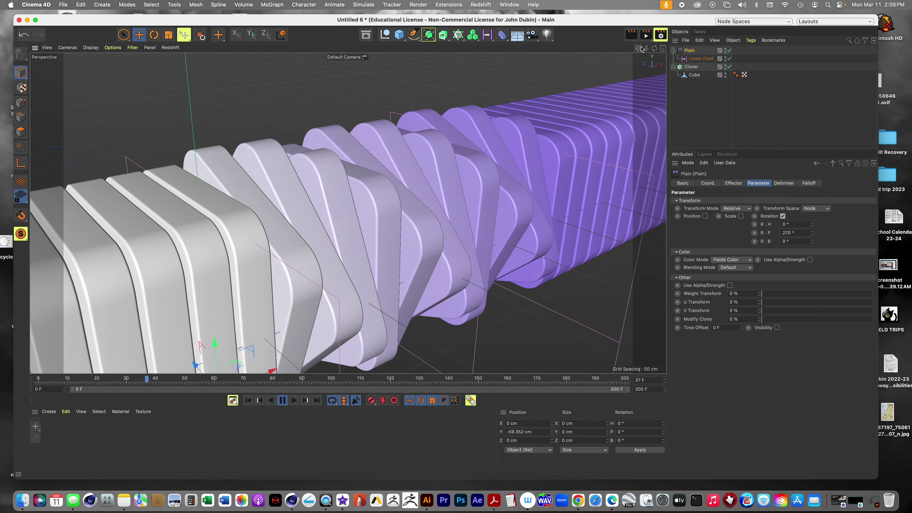
left_click_drag(641, 48, 641, 50)
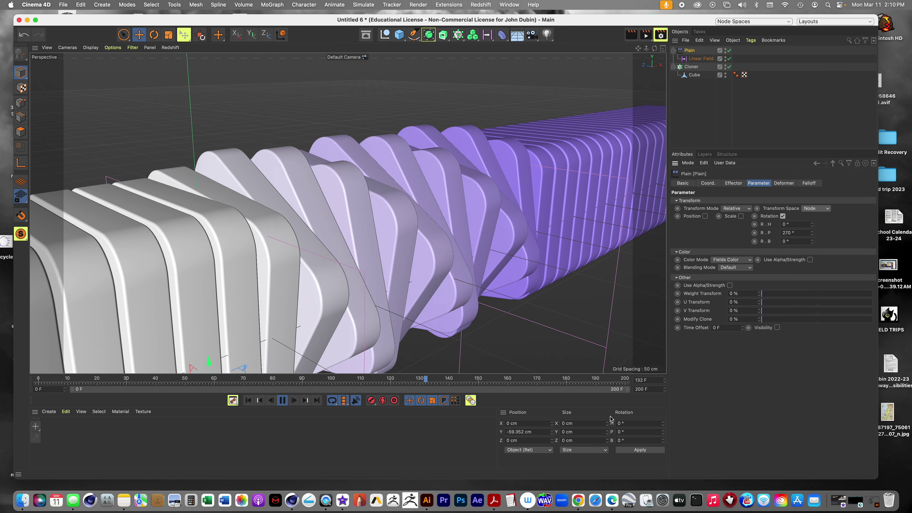
- Stop playback, set the animation end to frame 198, and replay from the start
left_click(282, 400)
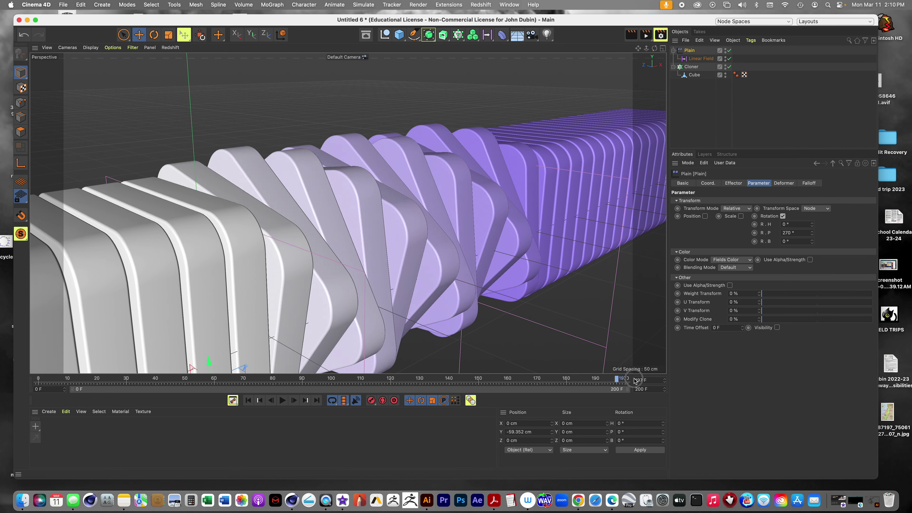
left_click_drag(565, 382, 626, 380)
double_click(646, 389)
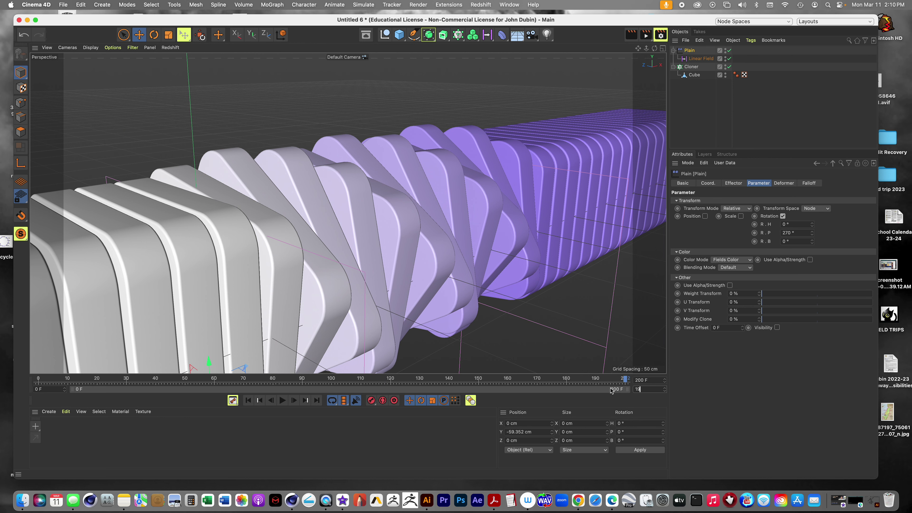
key("Return")
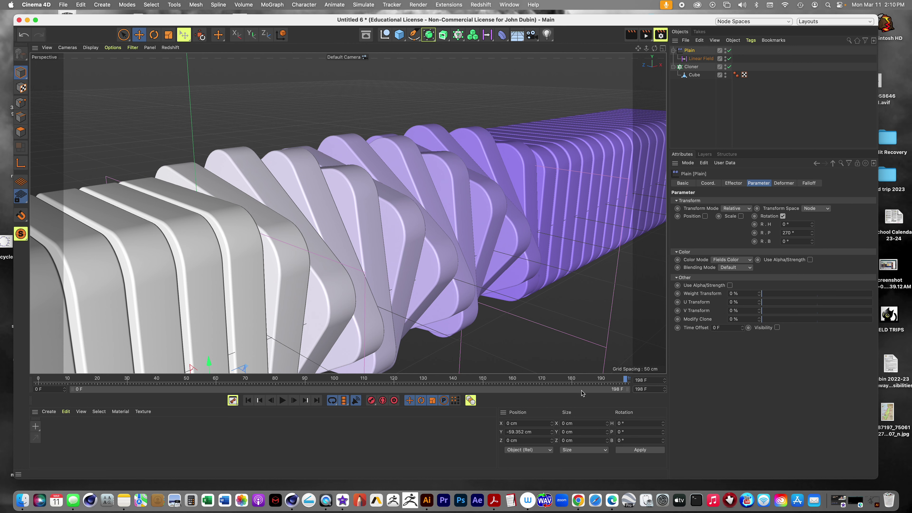
left_click(273, 401)
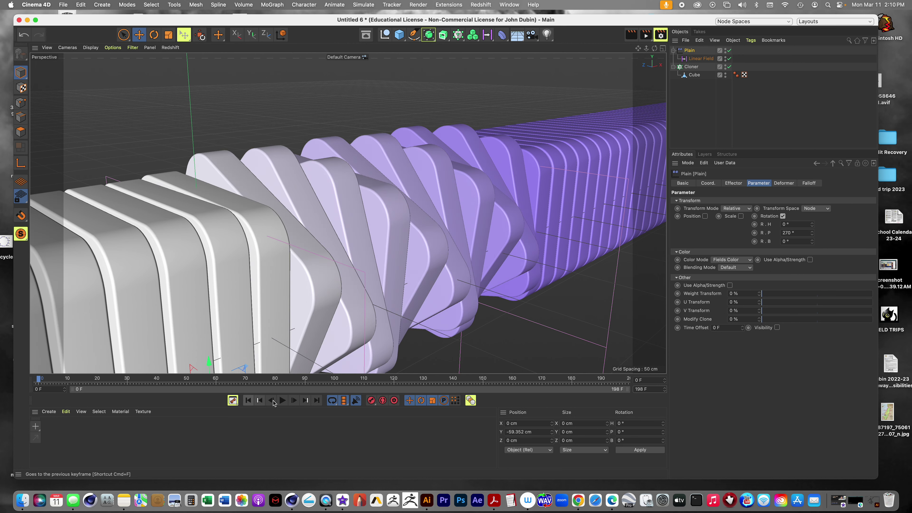
left_click(282, 401)
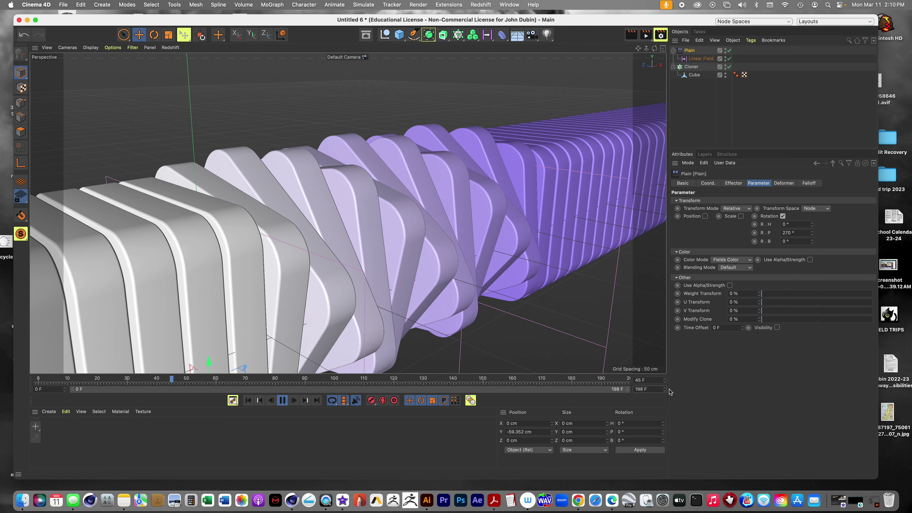
- Step the animation end frame up and back down to frame 190
left_click(657, 389)
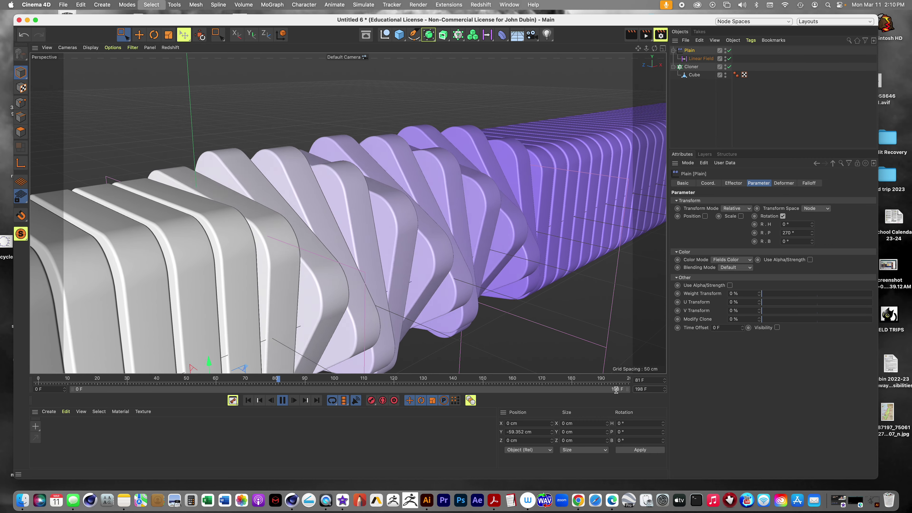
key("0")
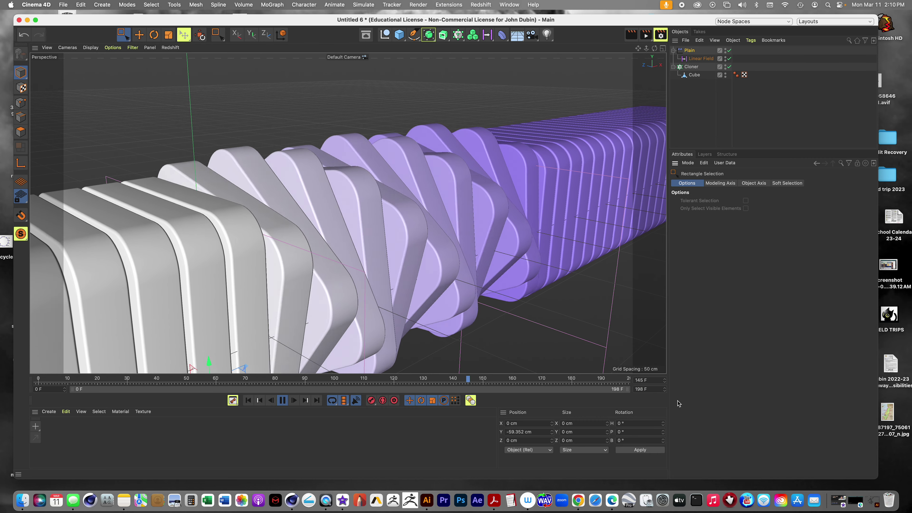
left_click(665, 388)
left_click(665, 388)
left_click(665, 387)
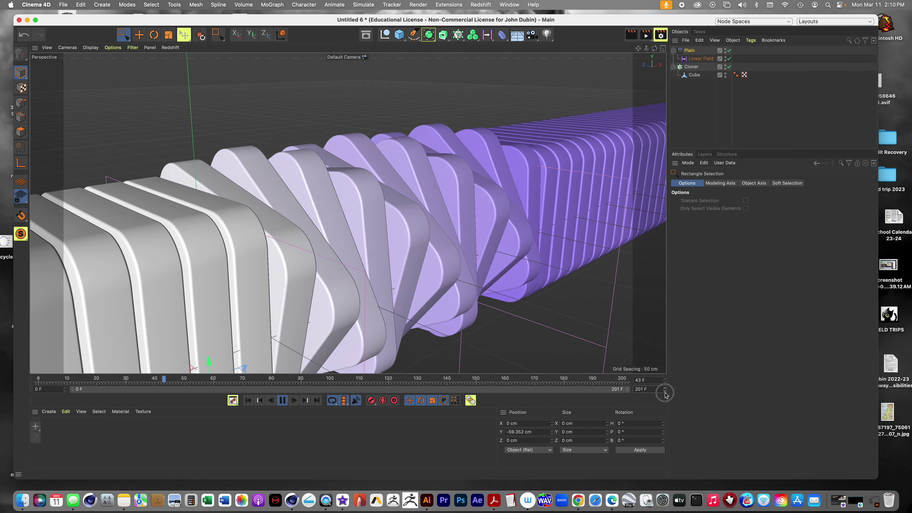
left_click(665, 392)
left_click(665, 392)
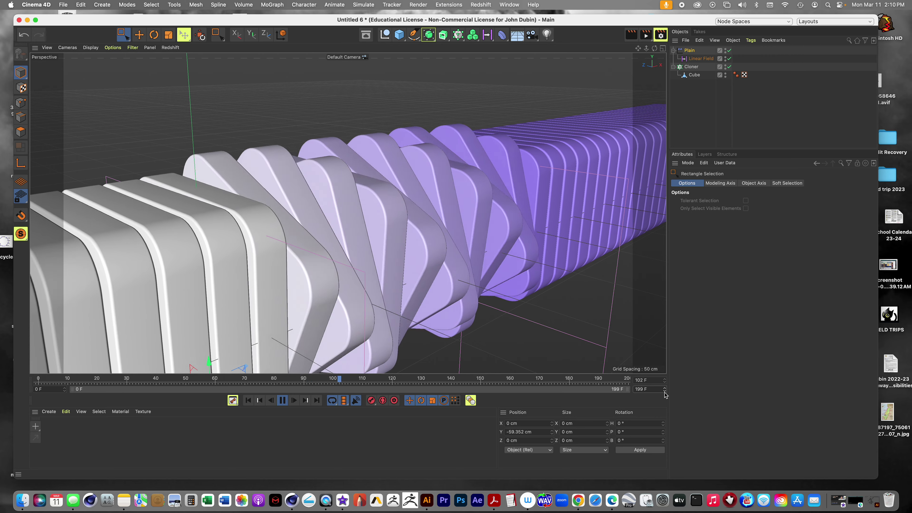
left_click_drag(664, 393, 665, 393)
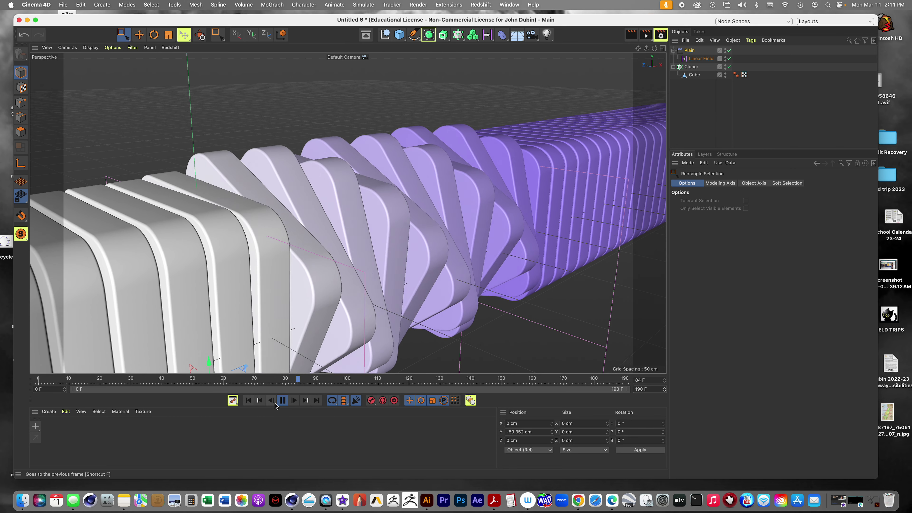
- Inspect frame 190, set the end frame to 195, and preview the loop
left_click(283, 401)
left_click_drag(614, 380, 664, 390)
left_click(665, 391)
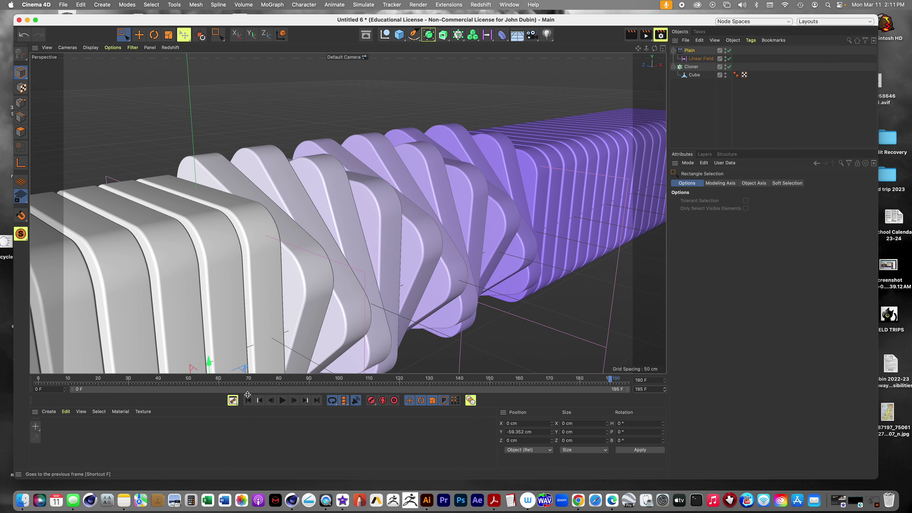
left_click(282, 400)
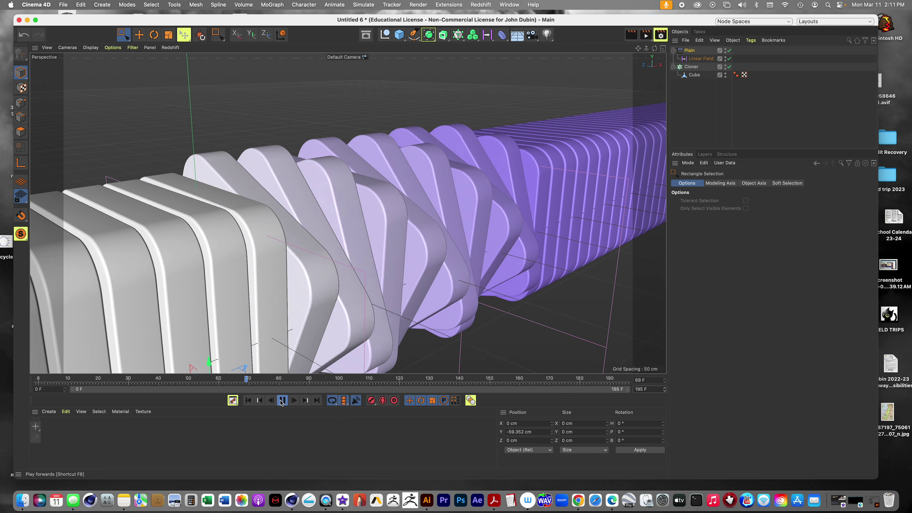
left_click(283, 400)
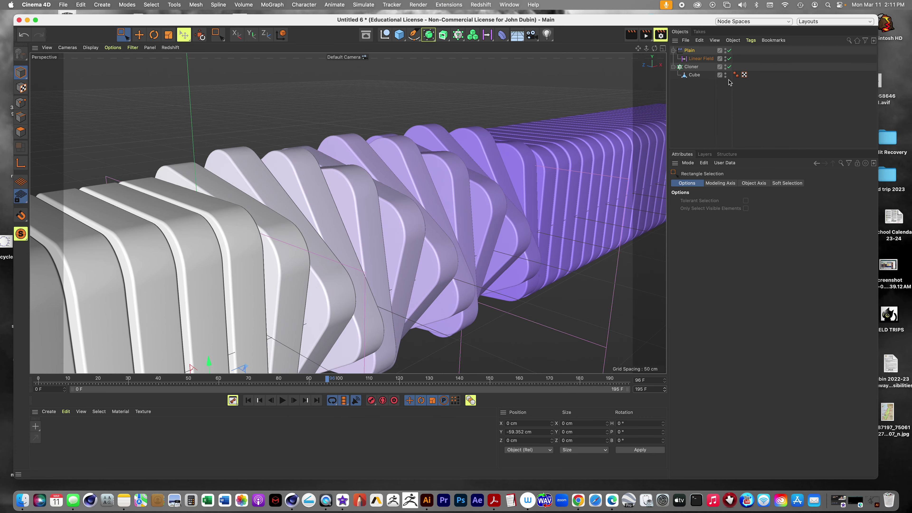
- Check the Linear Field's type list unchanged, then select the Plain effector
left_click(696, 59)
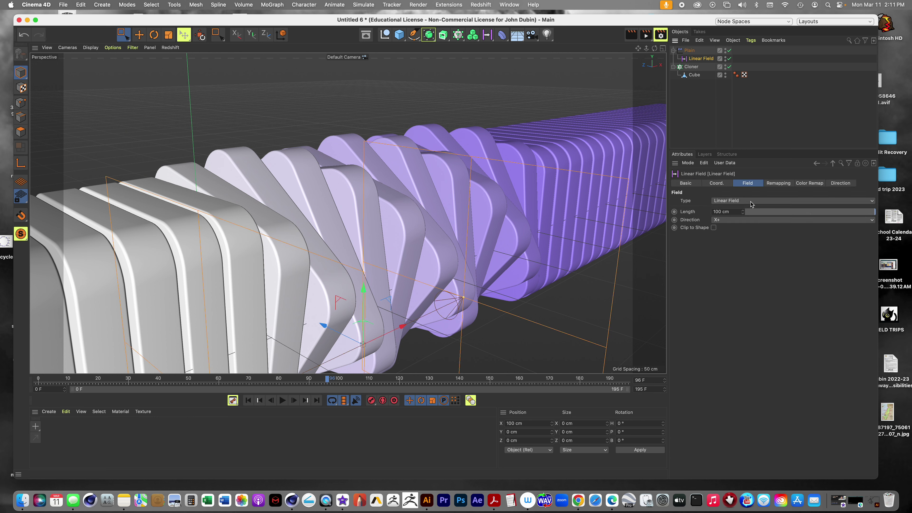
left_click(725, 201)
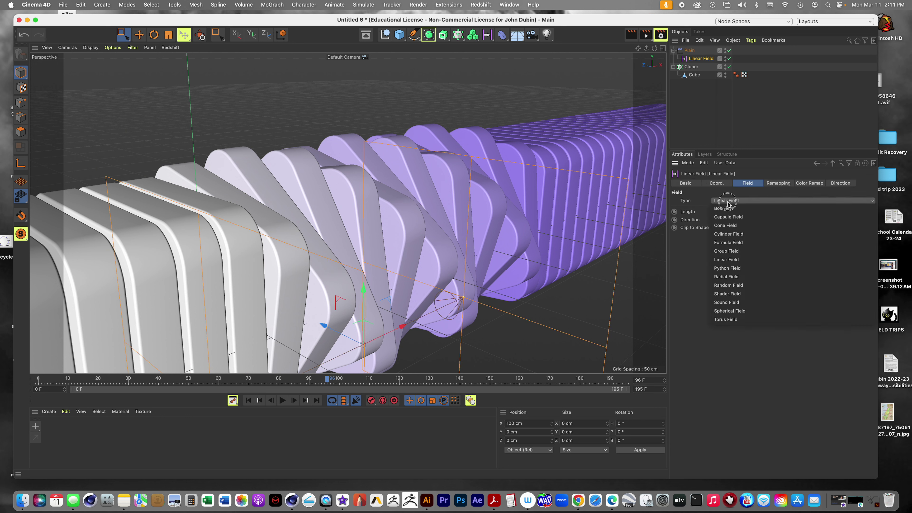
left_click(714, 141)
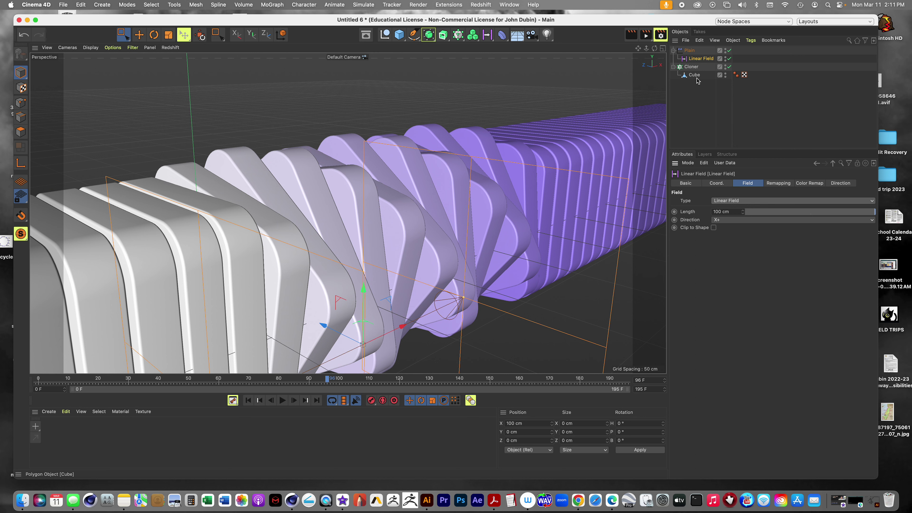
left_click(688, 51)
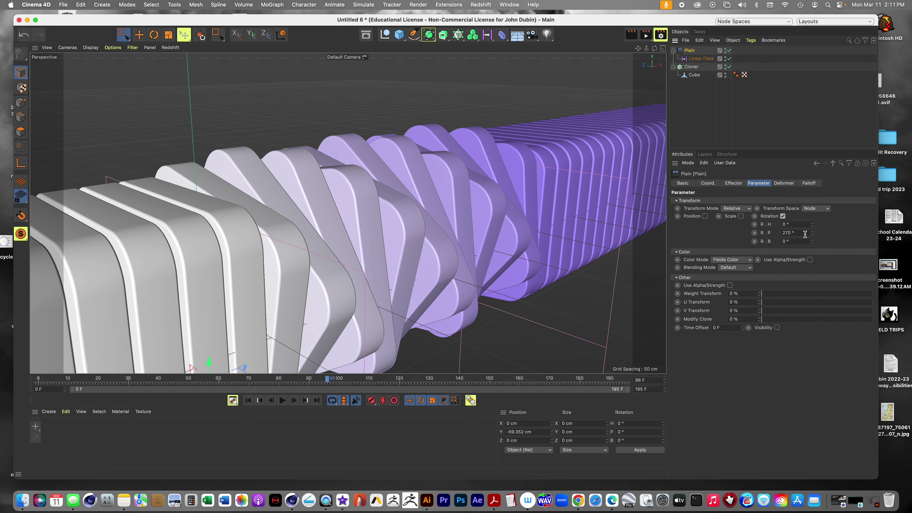
- Try pitch twists of 200°, 180° and 185° on the Plain effector while playing back
left_click_drag(812, 234, 812, 234)
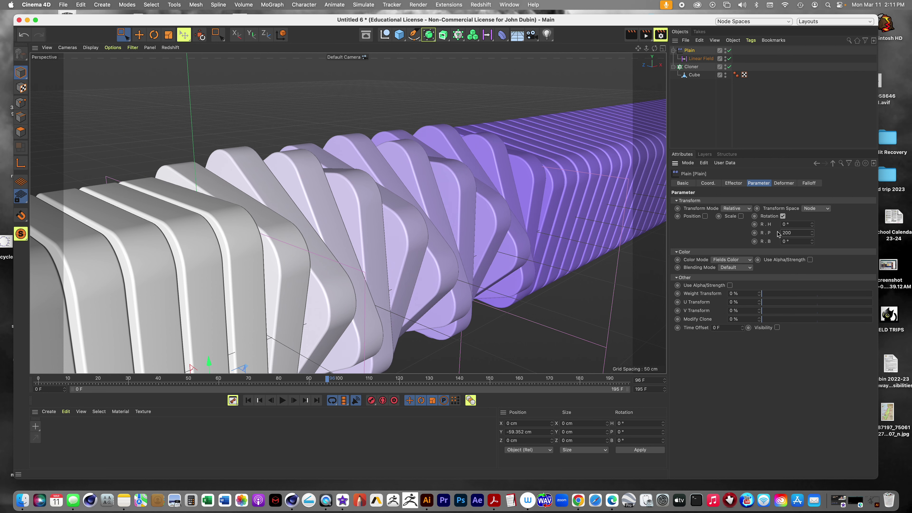
key("Return")
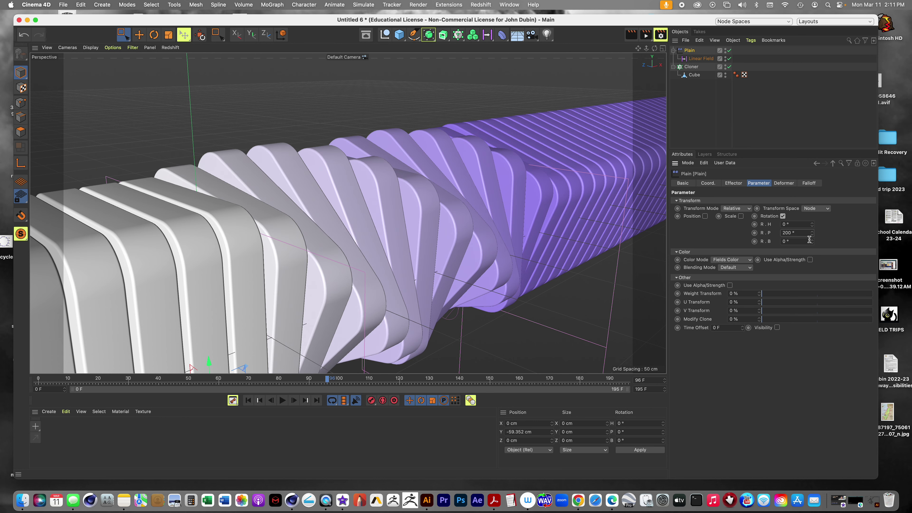
key("Return")
left_click_drag(811, 238, 813, 237)
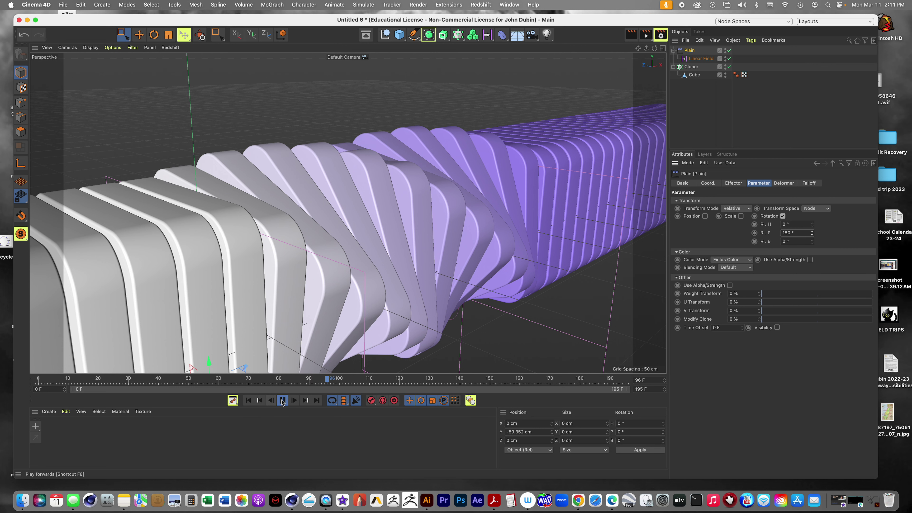
left_click(282, 401)
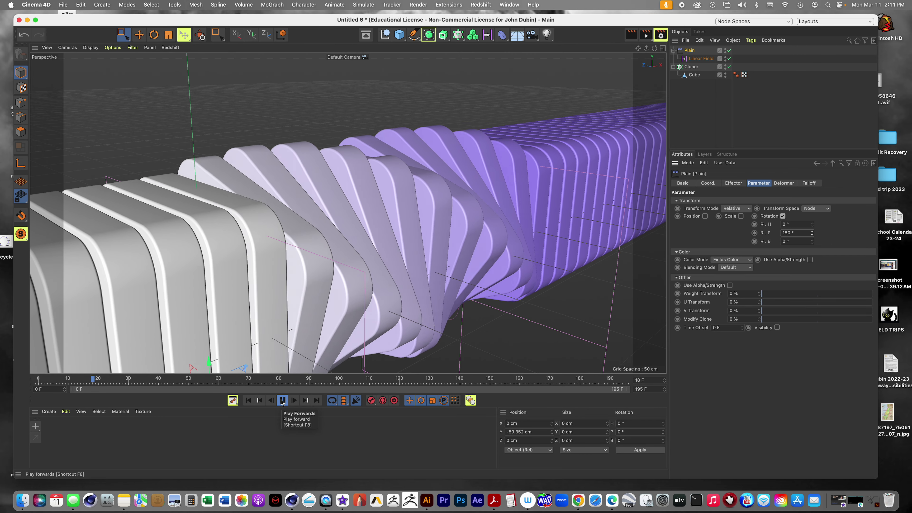
left_click(812, 232)
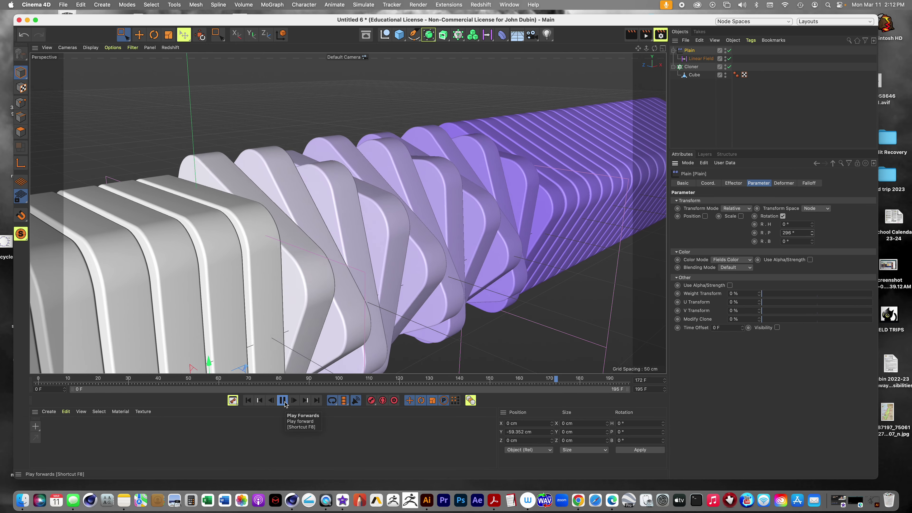
left_click(285, 403)
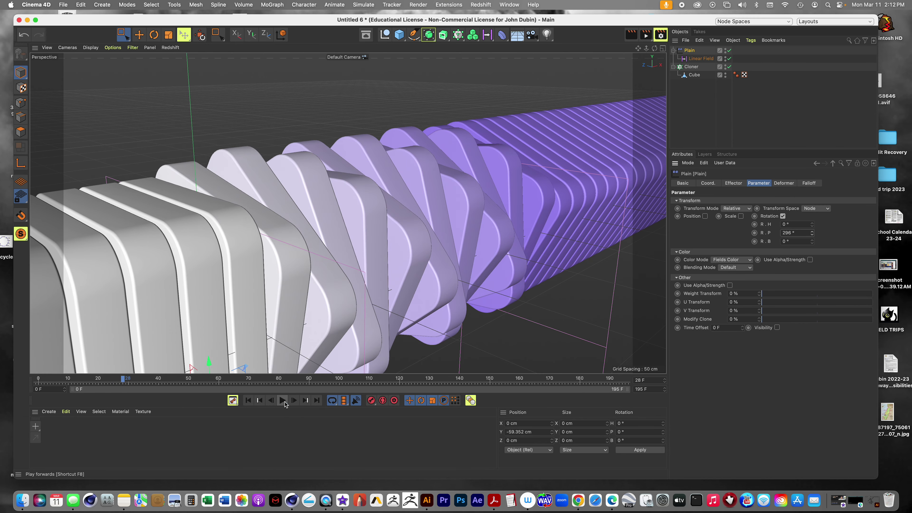
- Enter 270° as the Plain effector's R.P pitch rotation
left_click_drag(801, 233, 761, 227)
type("270")
key("Return")
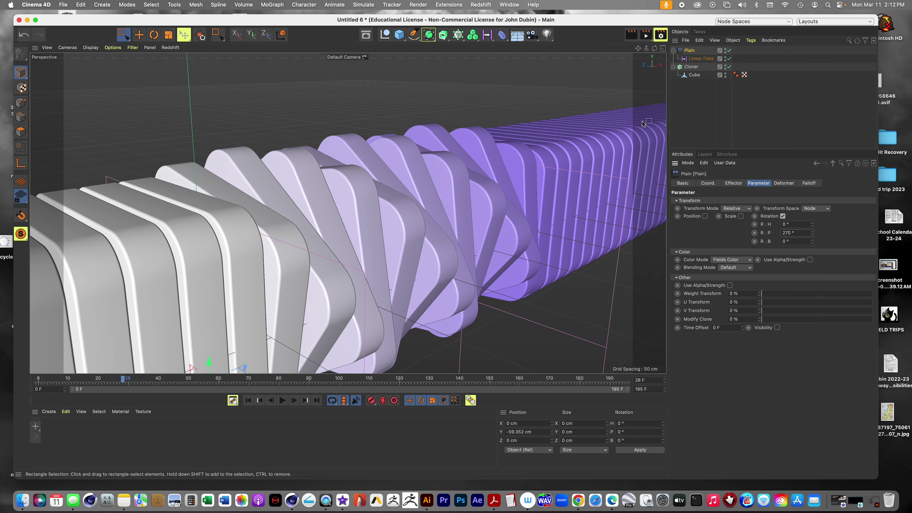
- Add a sphere, shrink it to about 53 cm radius, and raise it above the slabs
left_click_drag(646, 48, 660, 52)
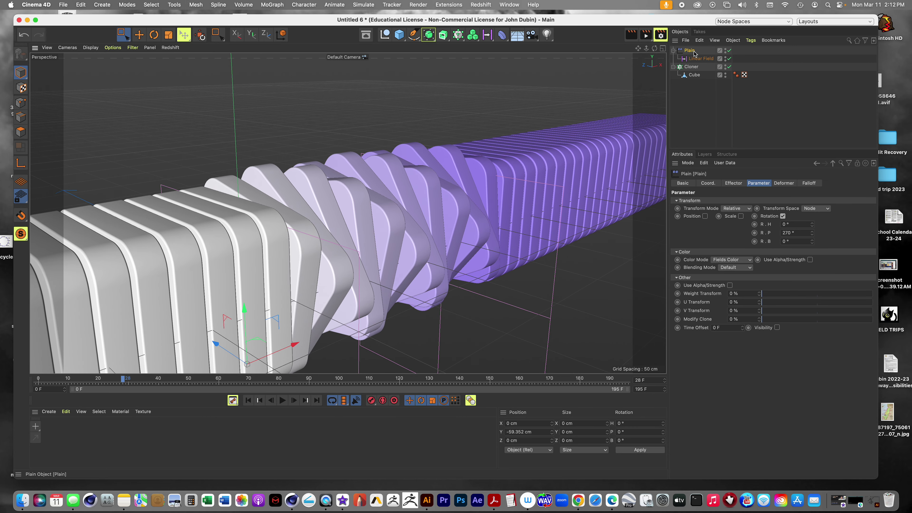
left_click(399, 35)
left_click(559, 47)
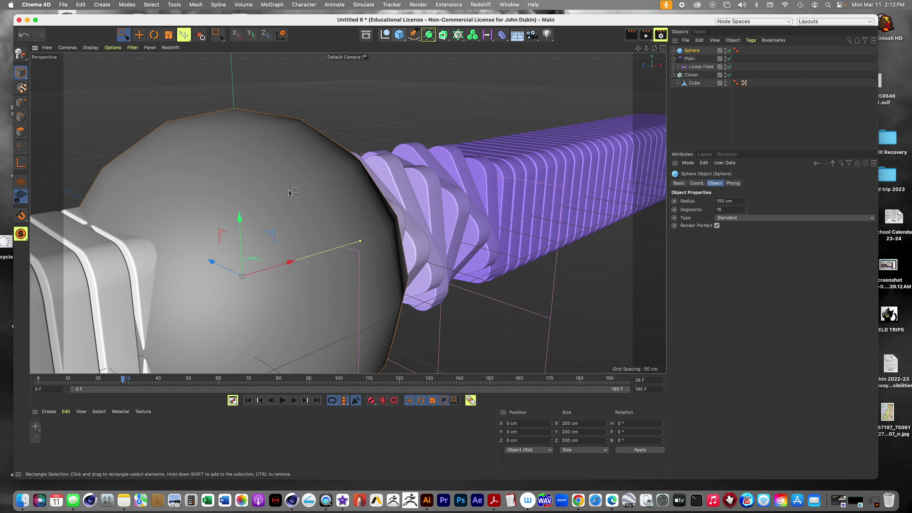
left_click_drag(363, 238, 309, 248)
left_click_drag(239, 216, 232, 81)
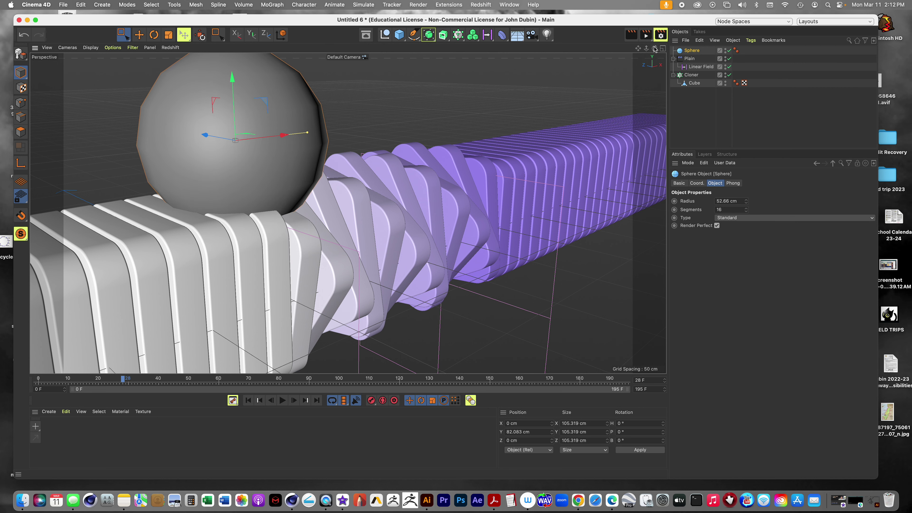
- Resize the sphere to about 45 cm radius and position it resting on the slabs
left_click_drag(653, 49, 348, 213)
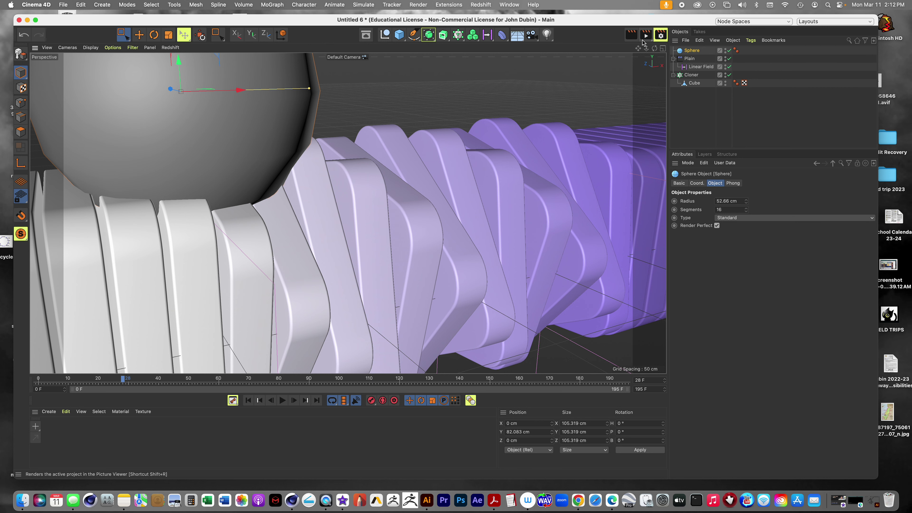
left_click_drag(638, 48, 330, 79)
left_click_drag(257, 82, 257, 63)
left_click_drag(312, 112, 296, 112)
mouse_move(233, 71)
left_mouse_down()
mouse_move(234, 62)
mouse_move(234, 69)
left_mouse_up()
left_click_drag(324, 107, 313, 115)
left_click_drag(238, 61, 239, 74)
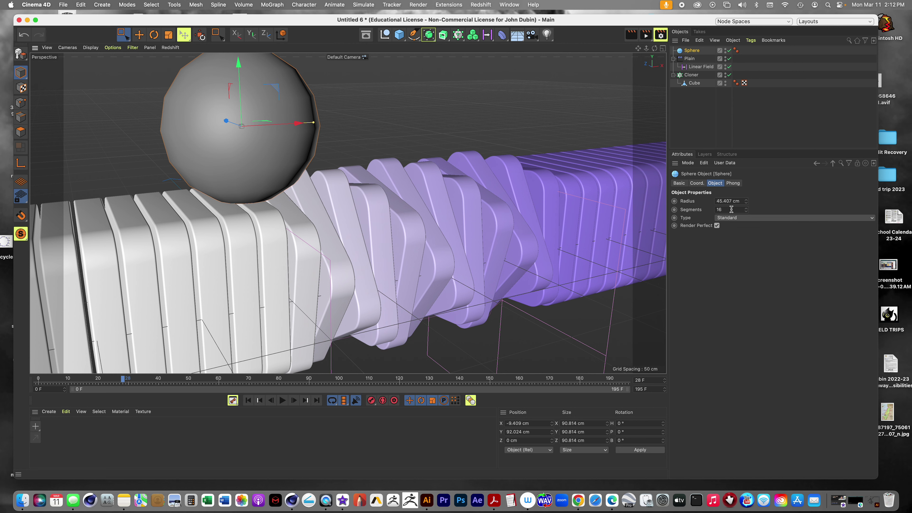
- Raise the sphere's segment count from 16 to 75
left_click(739, 209)
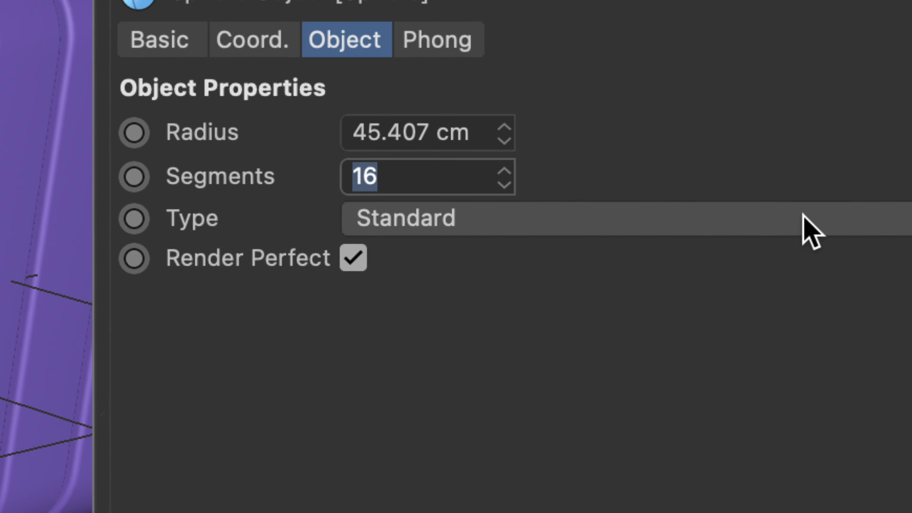
key("Return")
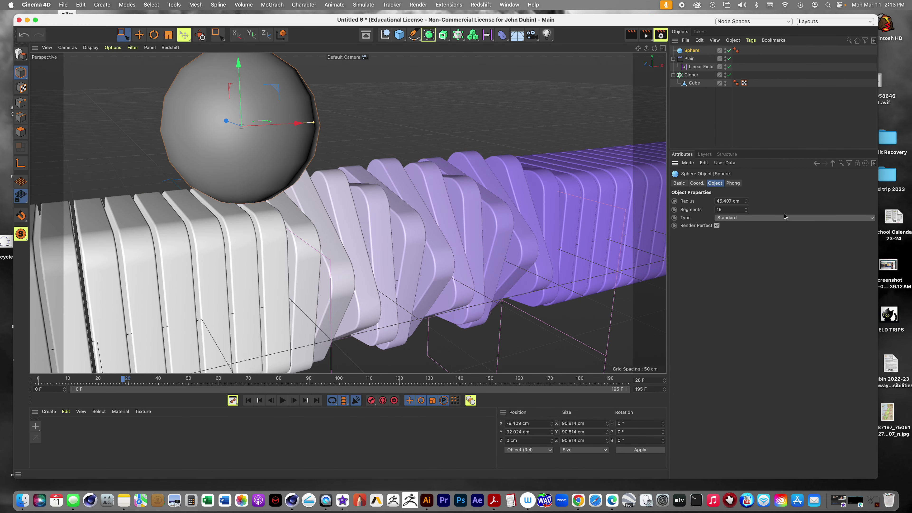
left_click(739, 209)
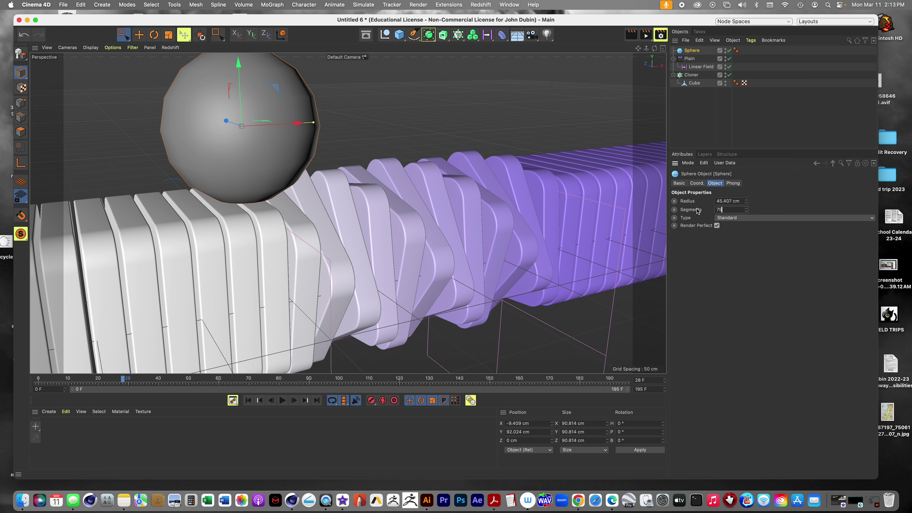
key("Return")
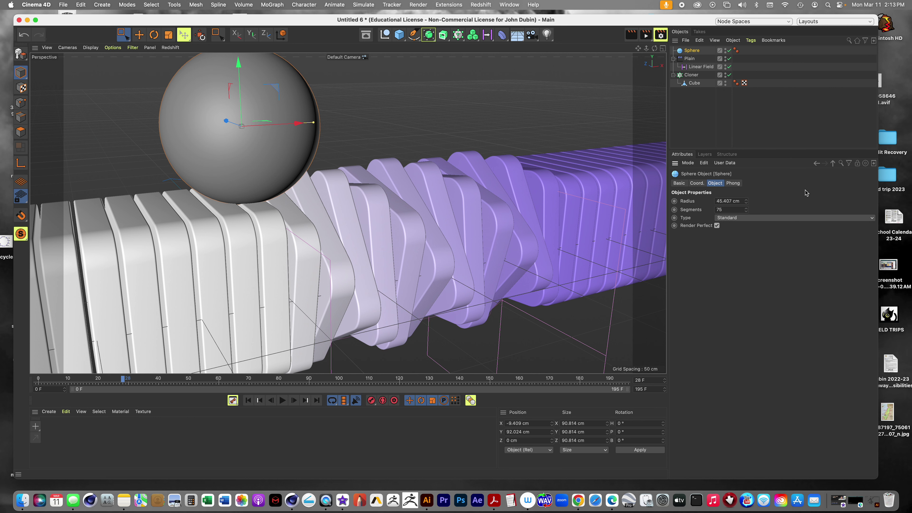
- Reset the sphere's pitch and bank rotations to 0°
left_click(693, 184)
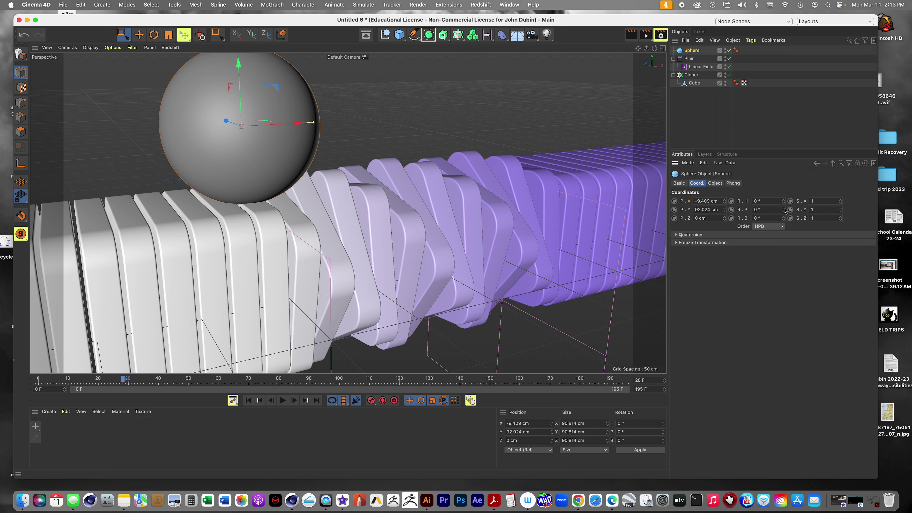
left_click_drag(783, 208, 783, 210)
key("0")
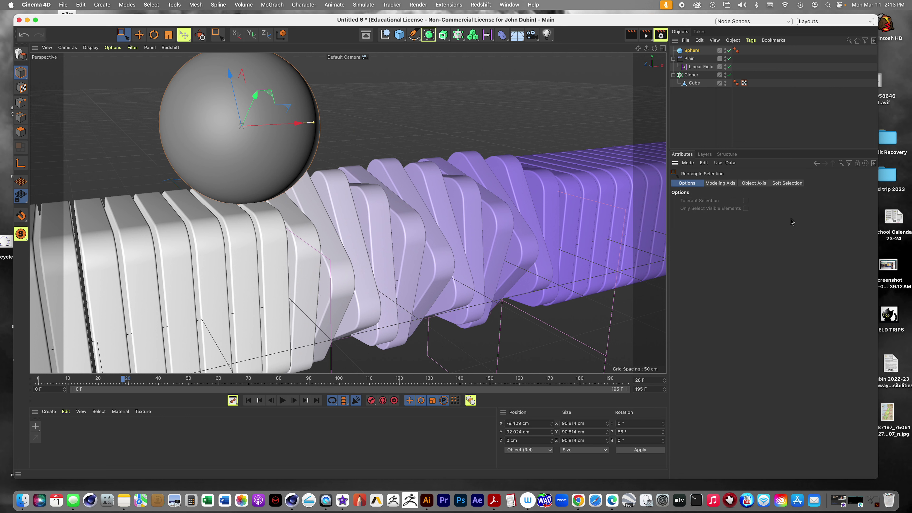
left_click(692, 50)
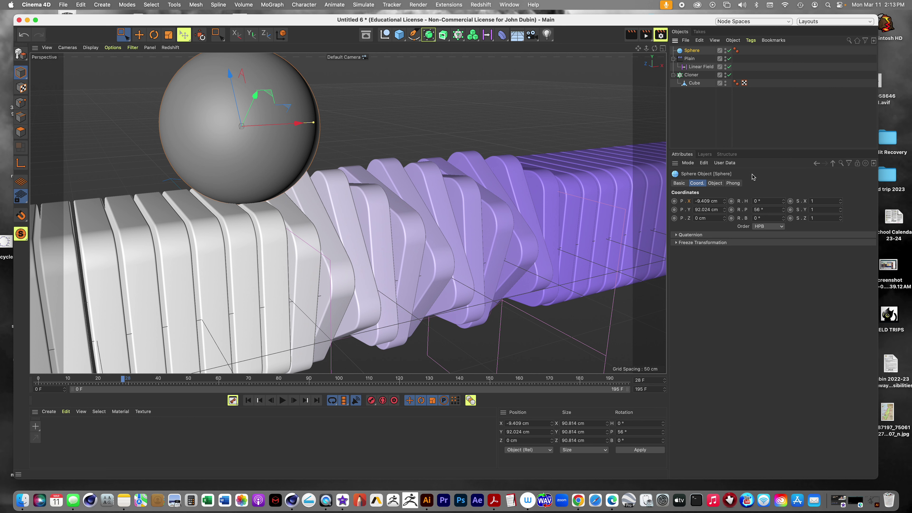
left_click(771, 209)
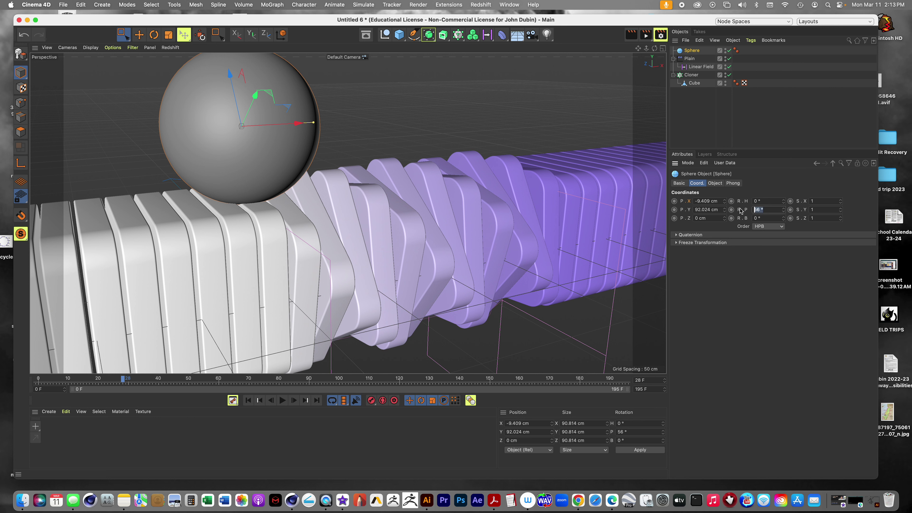
left_click(756, 218)
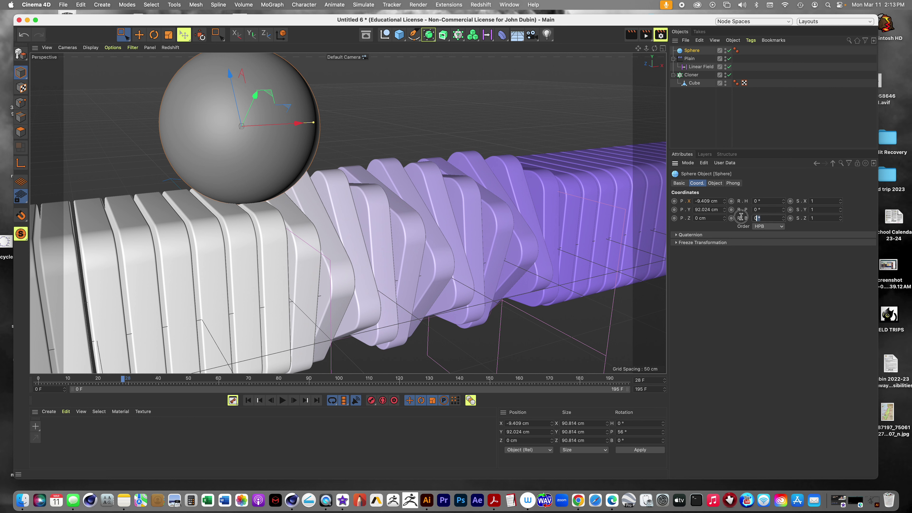
left_click(783, 217)
left_click_drag(784, 219, 776, 216)
double_click(776, 215)
key("Return")
- Keyframe bank rotation at frame 0, then set it to 360° at frame 195 and preview
left_click(39, 380)
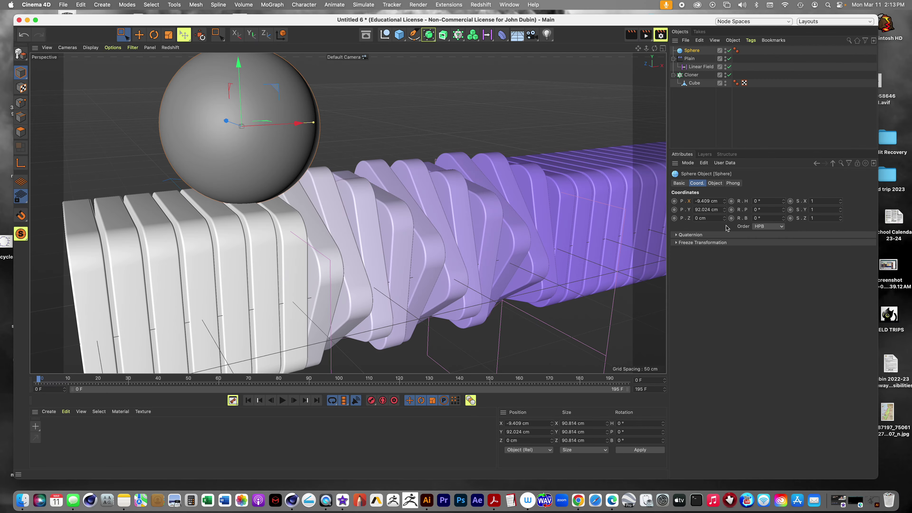
left_click(731, 218)
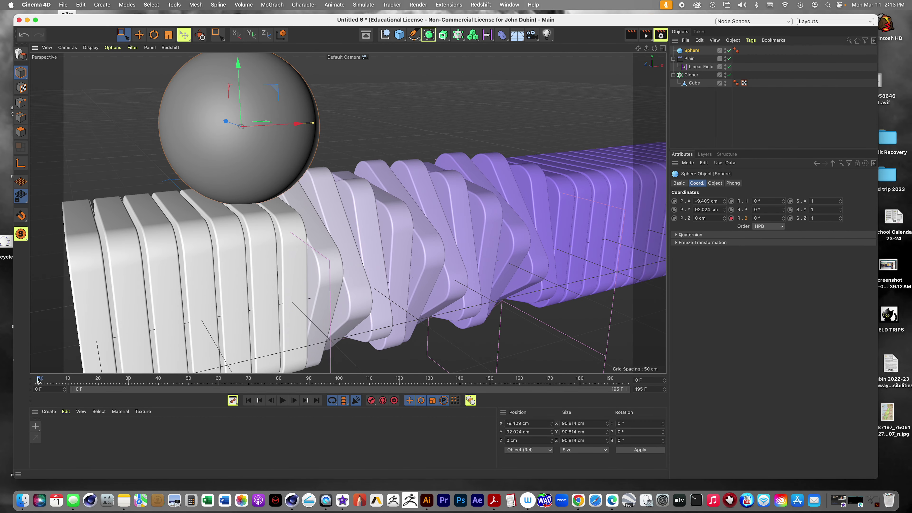
left_click_drag(38, 379, 655, 362)
left_click(763, 217)
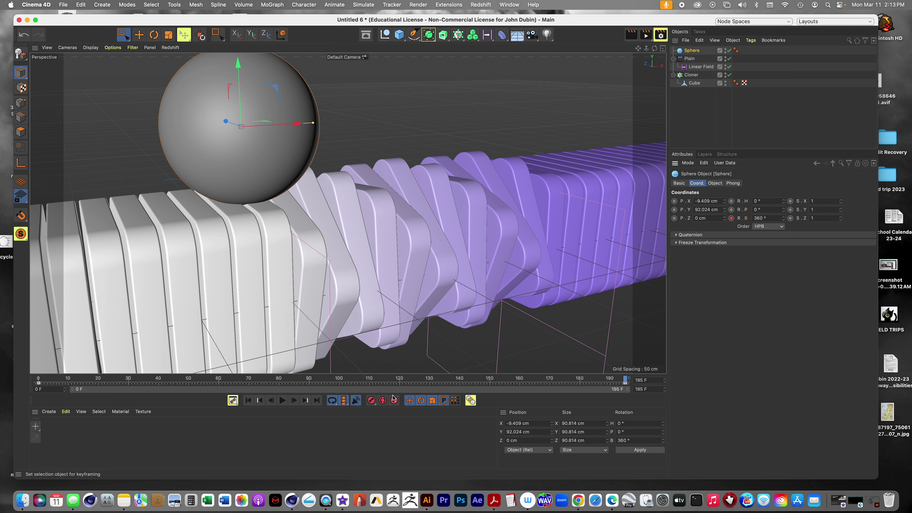
left_click(248, 400)
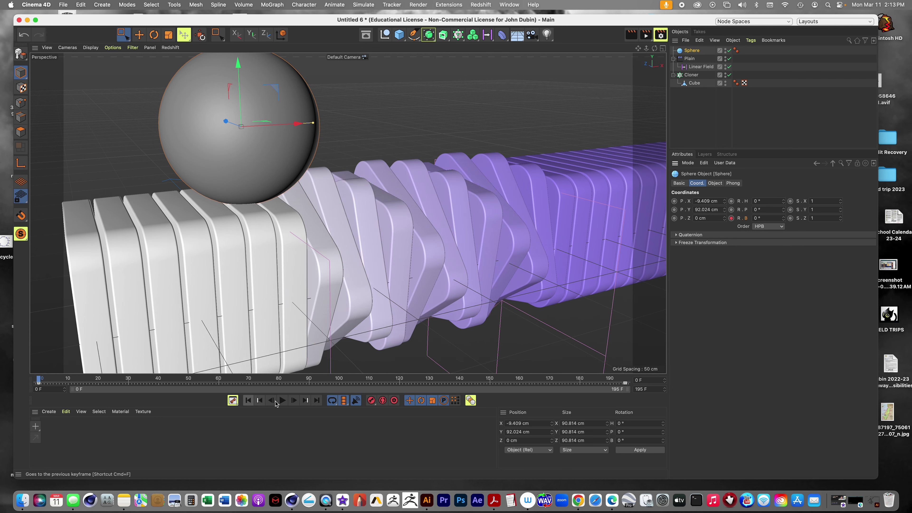
- Preview the sphere spin, stop at frame 73, and open the Window menu
left_click(282, 400)
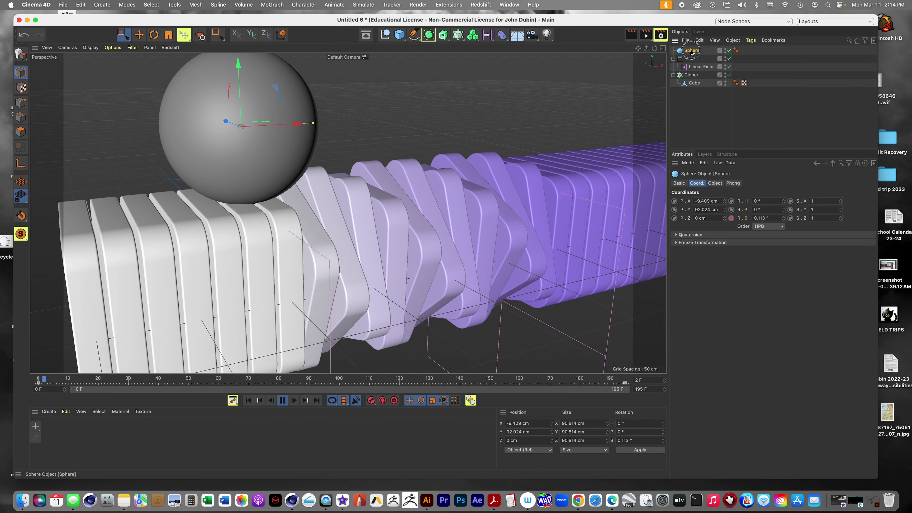
right_click(383, 325)
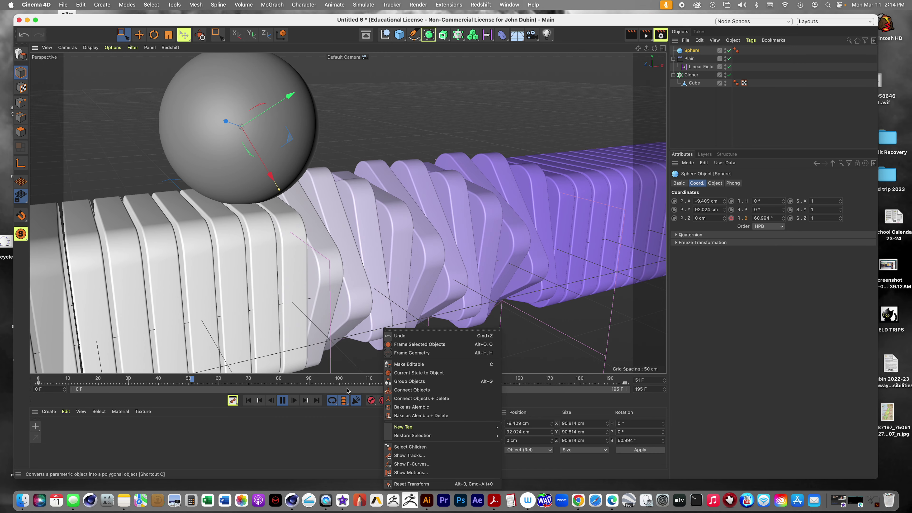
key("Escape")
left_click(282, 400)
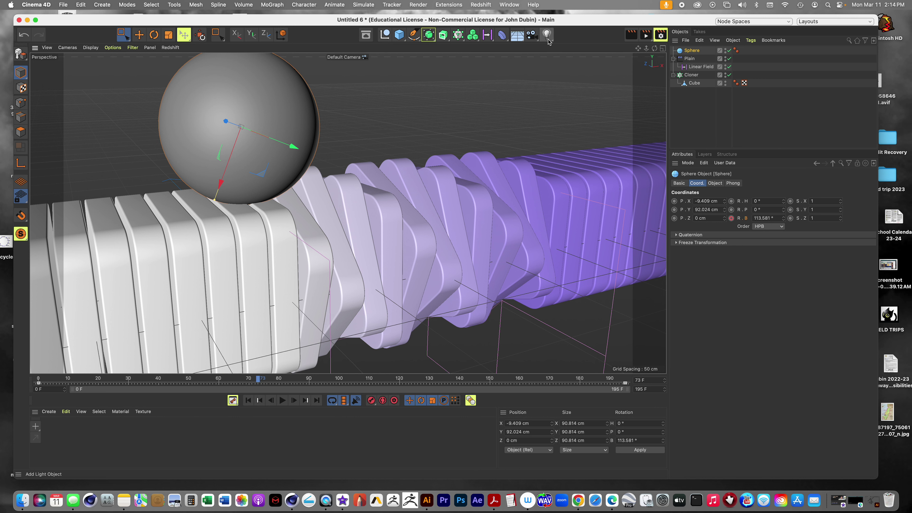
left_click(509, 5)
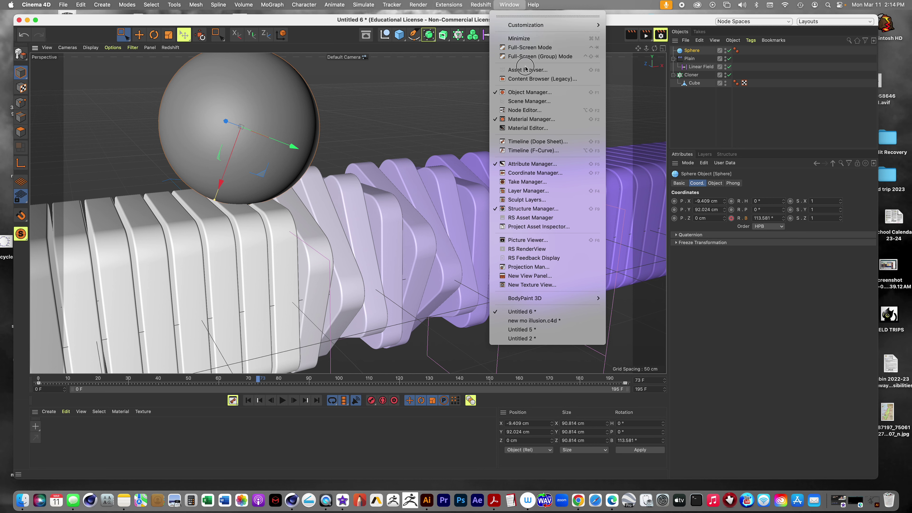
- Open the F-Curve timeline and bring the sphere's Rotation.B curve into view
left_click(536, 150)
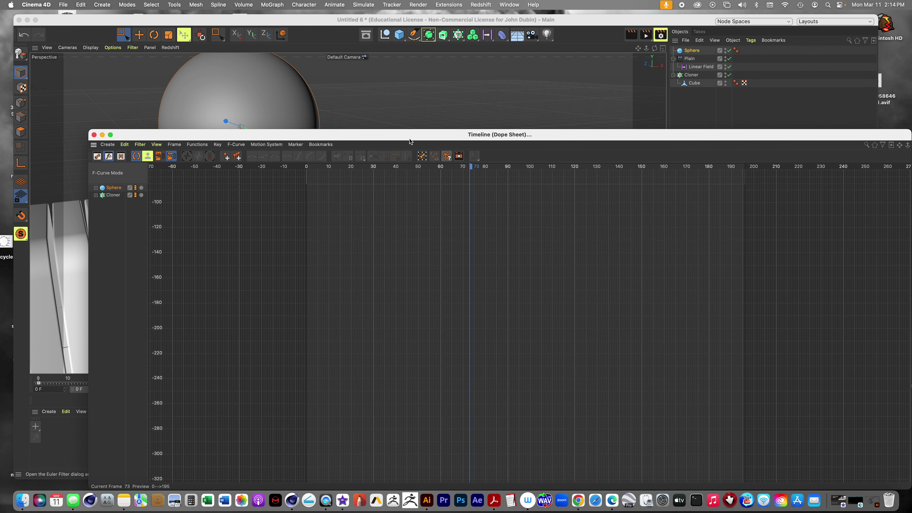
left_click_drag(411, 136, 405, 83)
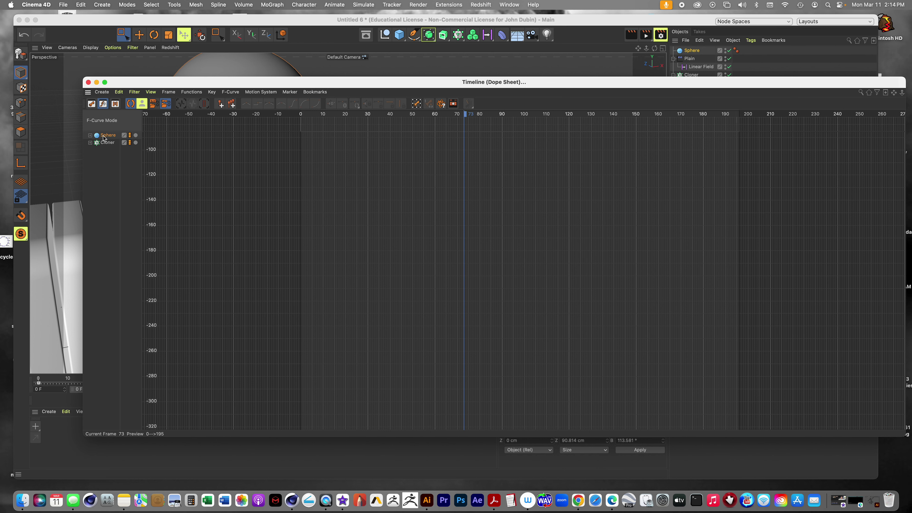
left_click(90, 136)
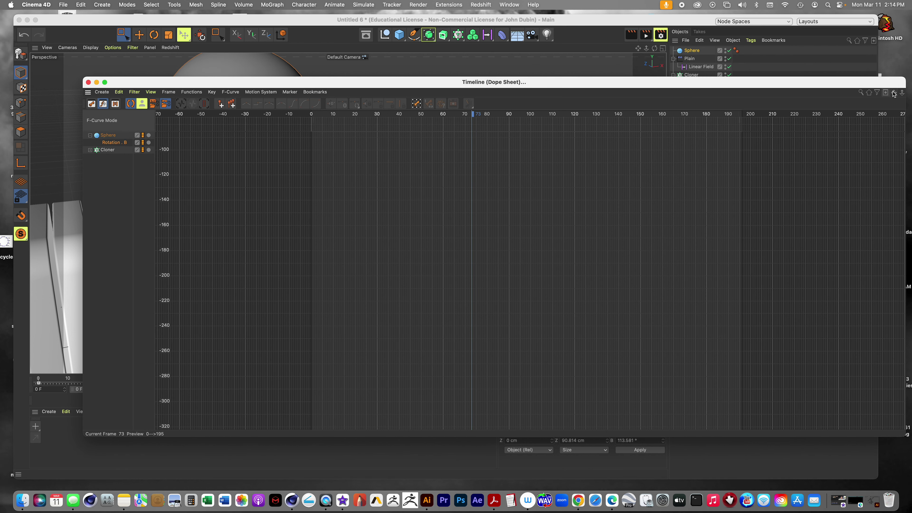
left_click_drag(894, 94, 892, 95)
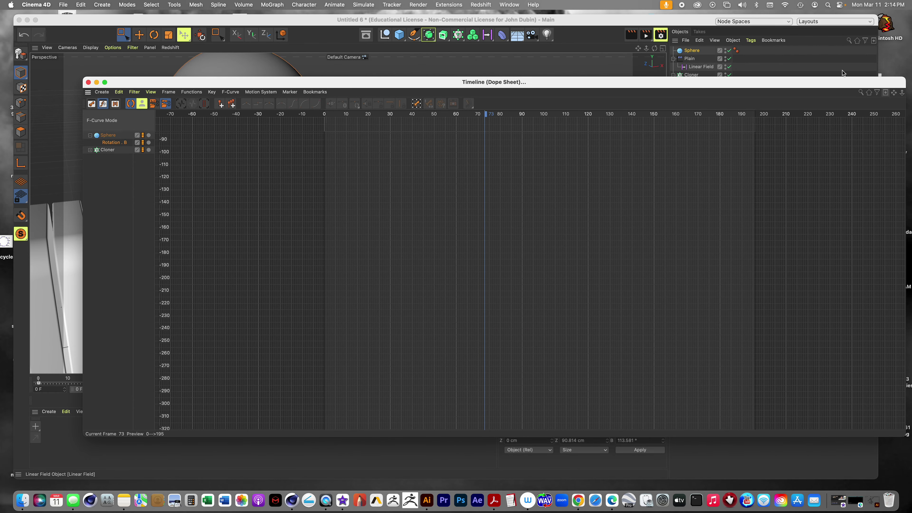
left_click_drag(902, 95, 688, 118)
left_click_drag(330, 115, 475, 122)
left_click_drag(893, 94, 908, 14)
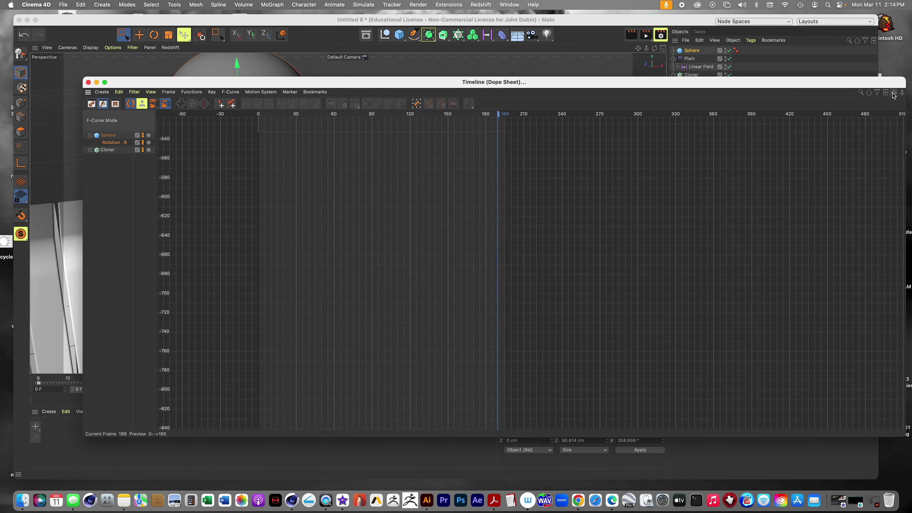
left_click_drag(900, 97, 903, 94)
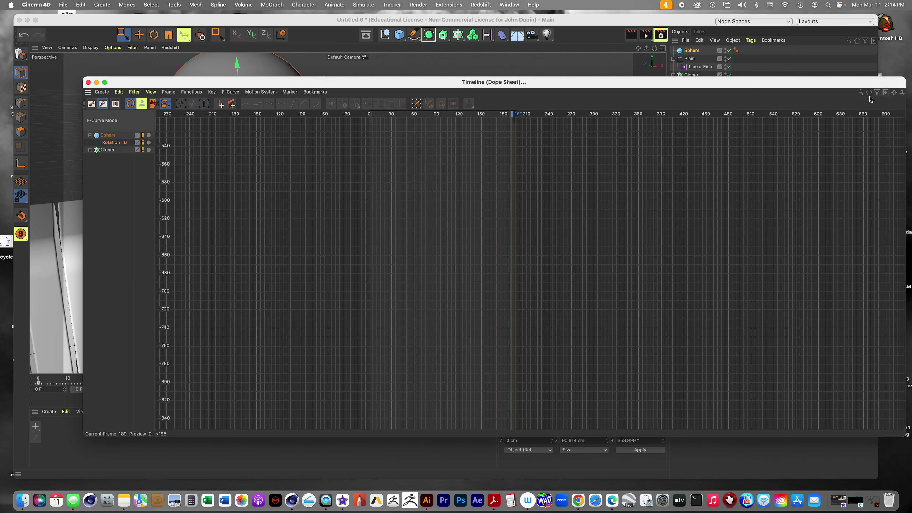
key("ctrl+a")
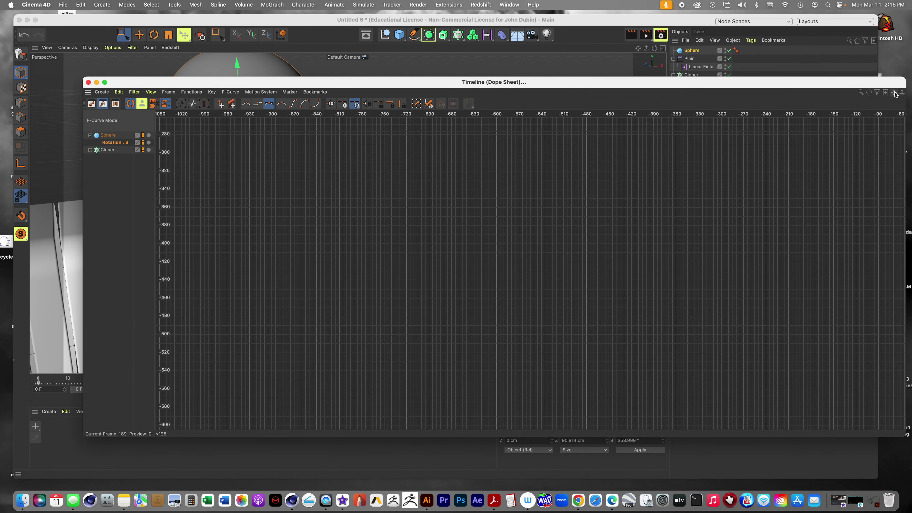
- Select the Rotation.B keys at frames 0 and 195 and set them to linear
left_click_drag(895, 94, 206, 75)
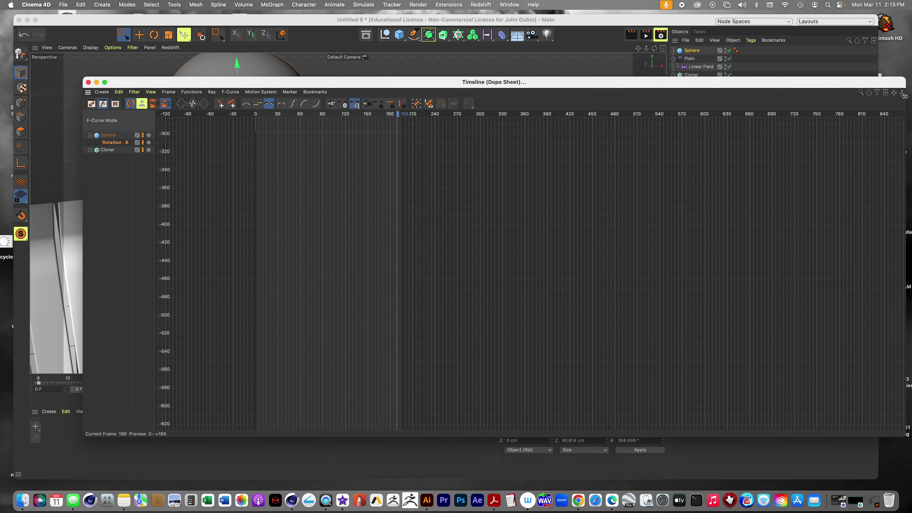
mouse_move(903, 97)
left_mouse_down()
mouse_move(910, 115)
mouse_move(897, 94)
mouse_move(908, 95)
mouse_move(893, 100)
left_mouse_up()
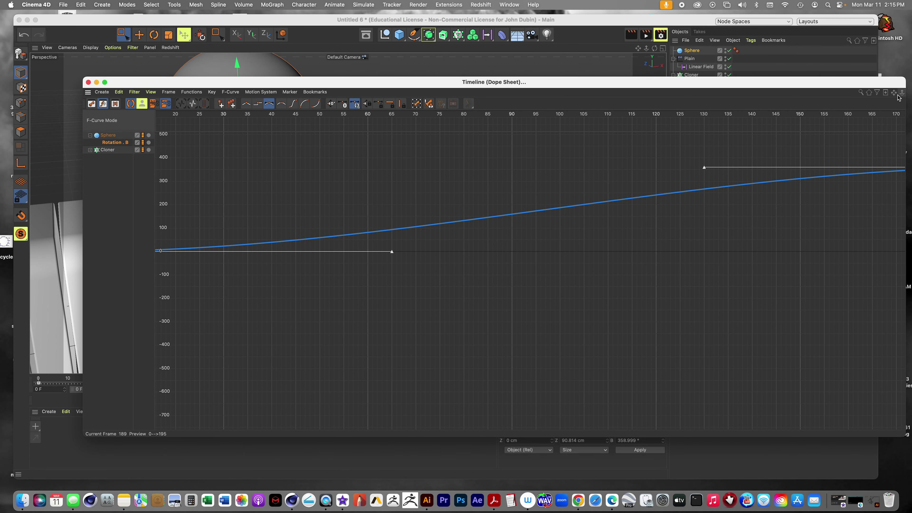
left_click_drag(893, 95, 887, 98)
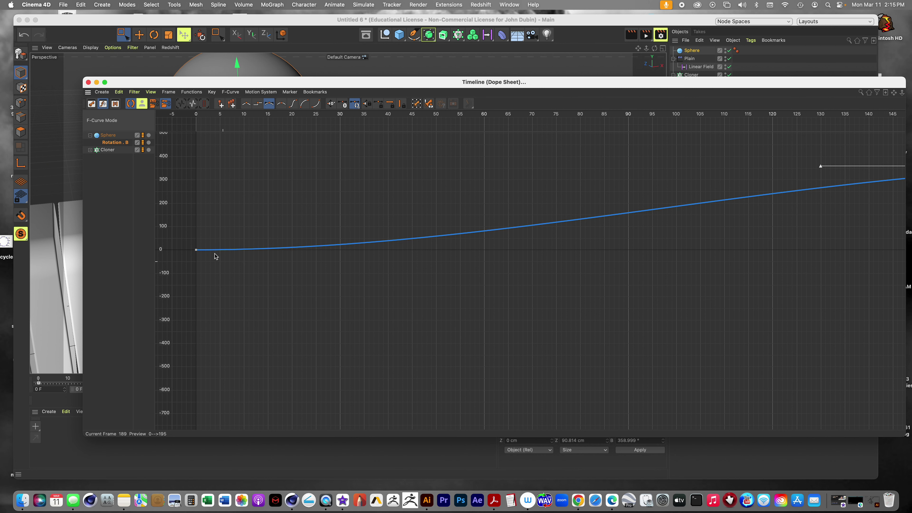
left_click(196, 250)
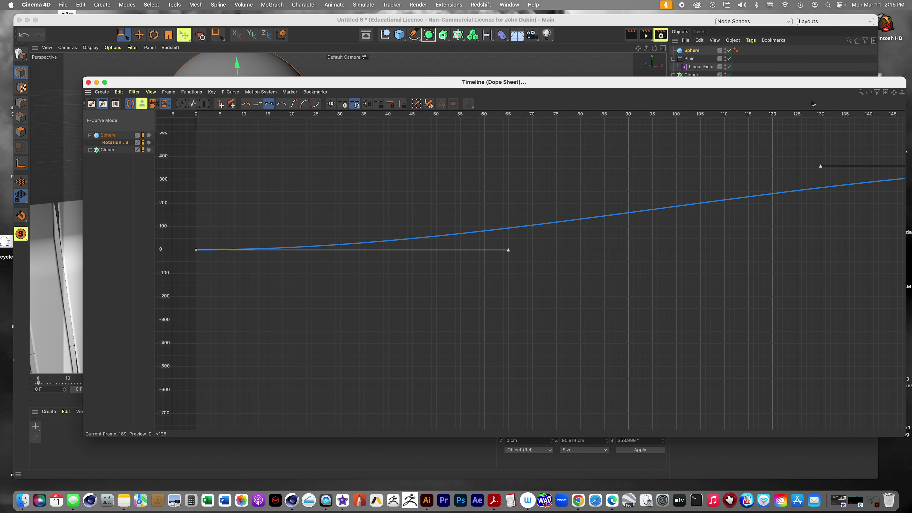
left_click_drag(894, 95, 841, 156)
left_click(683, 194)
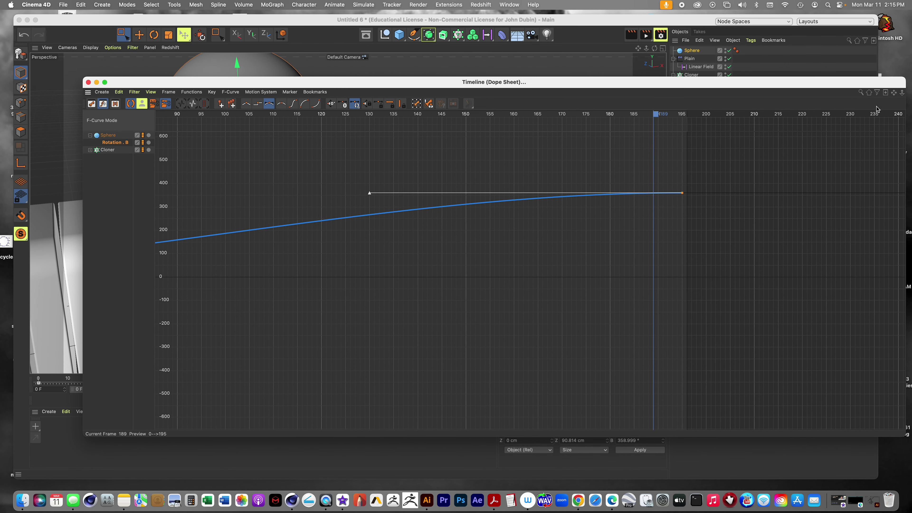
left_click_drag(892, 96, 678, 97)
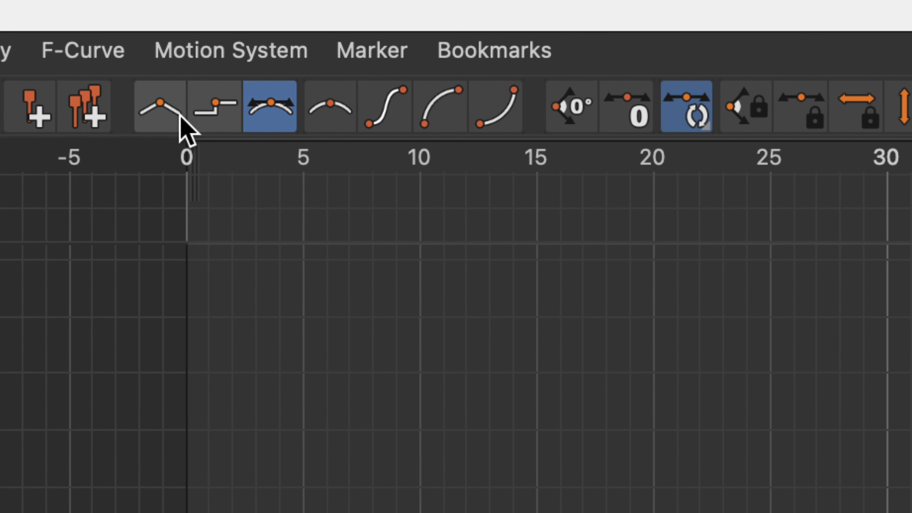
left_click(199, 110)
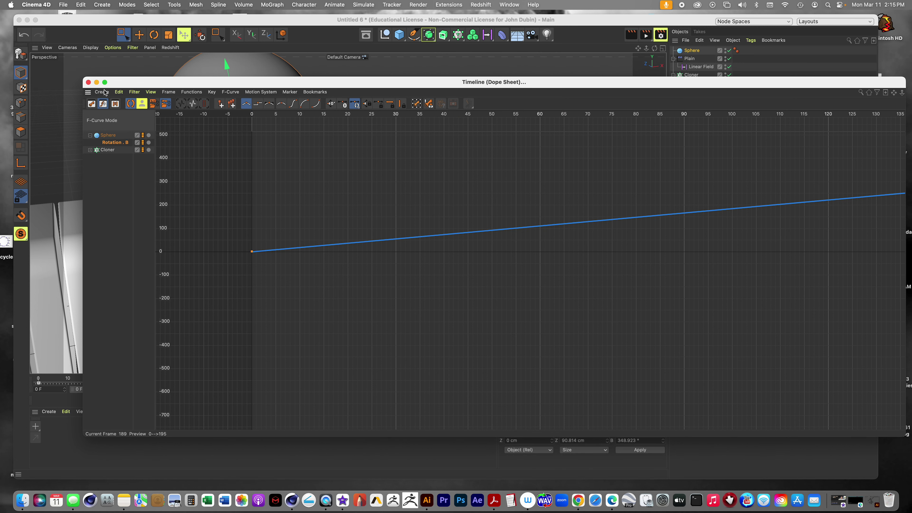
- Close the curve timeline, preview the spin playback, and select the Cloner
left_click(88, 82)
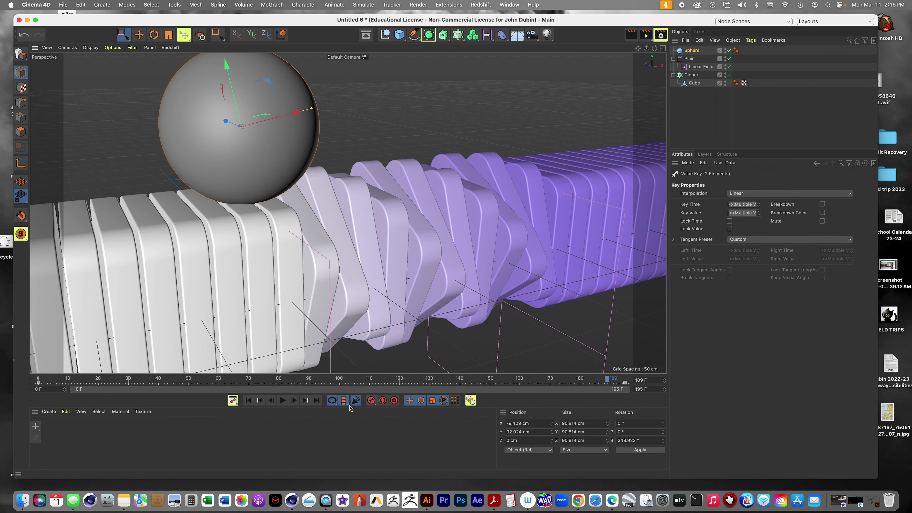
left_click(282, 401)
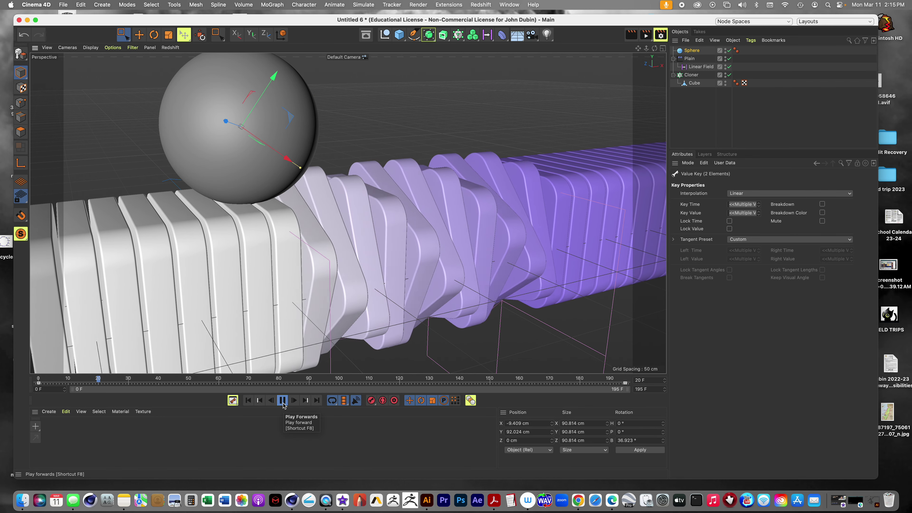
left_click(691, 75)
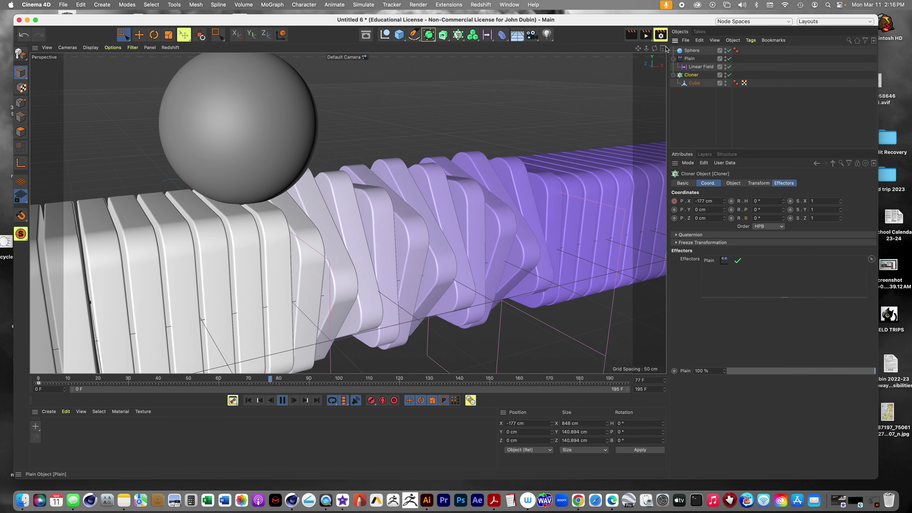
key("F8")
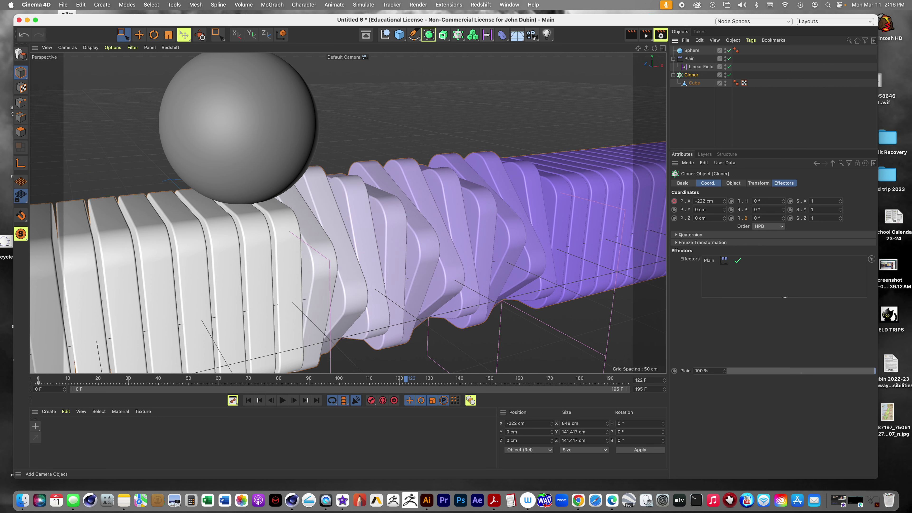
- In the Cloner's F-Curve timeline, move the last X-position key to frame 196, then shrink the window
left_click(509, 4)
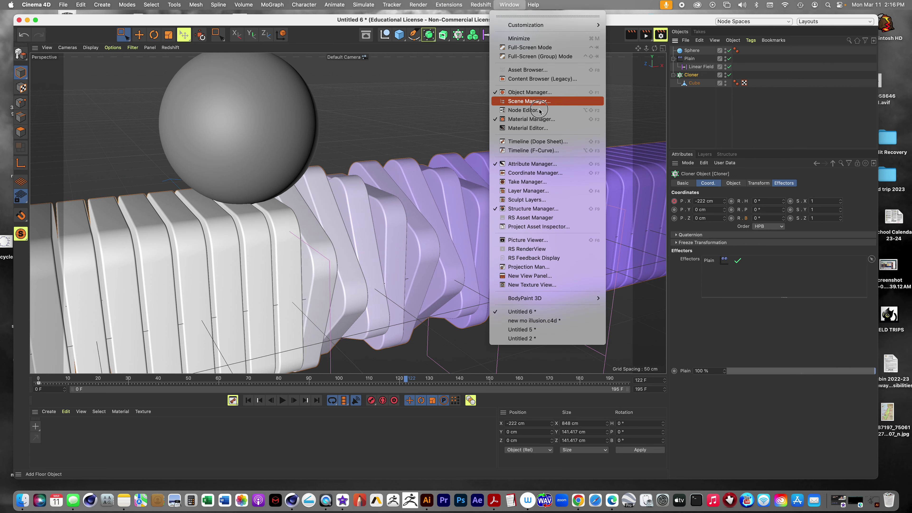
left_click(540, 151)
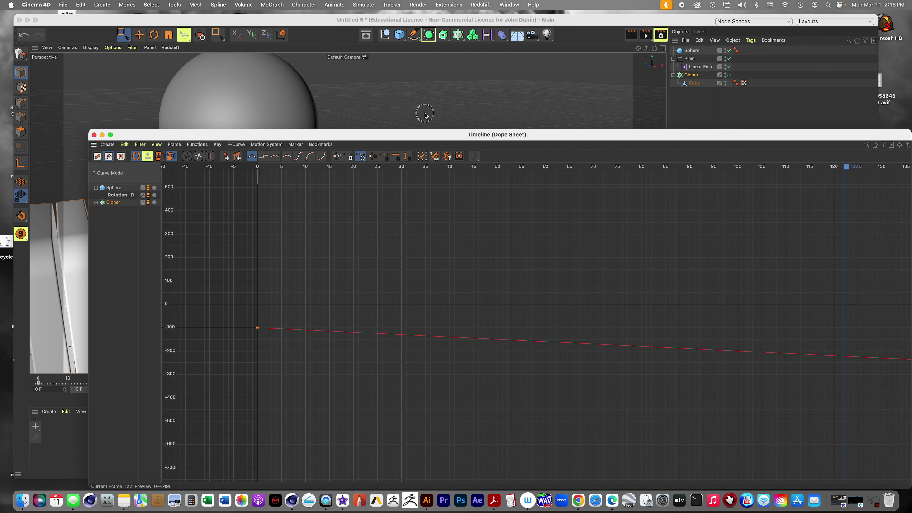
left_click_drag(613, 134, 438, 64)
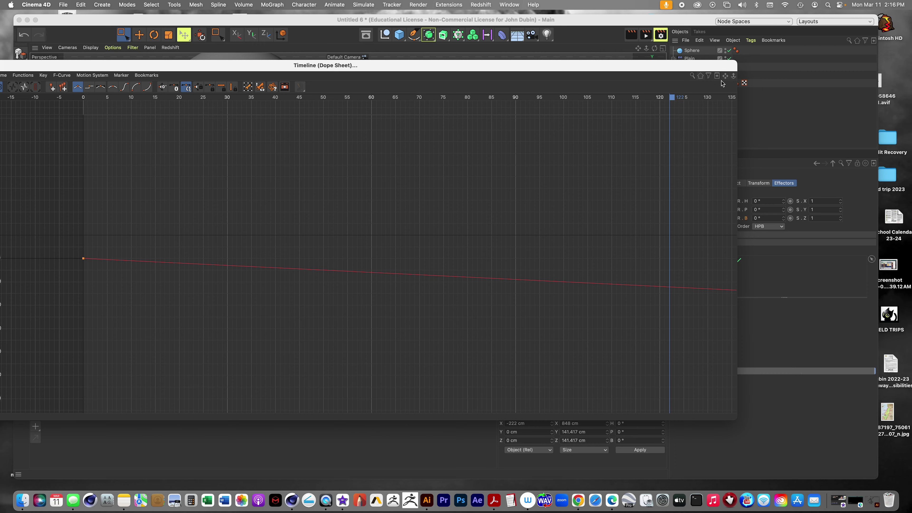
mouse_move(725, 75)
left_mouse_down()
mouse_move(703, 75)
mouse_move(725, 80)
mouse_move(715, 98)
mouse_move(721, 78)
mouse_move(736, 78)
mouse_move(723, 78)
left_mouse_up()
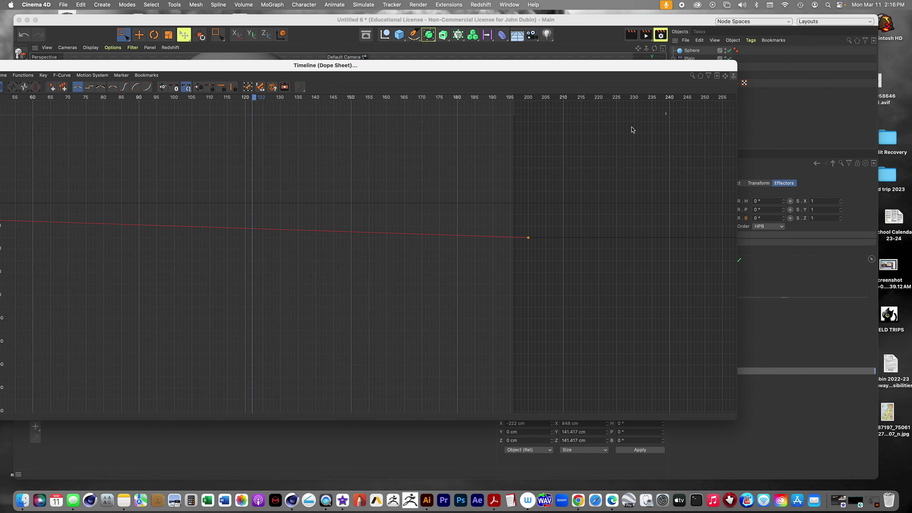
left_click(516, 237)
left_click_drag(518, 239, 513, 237)
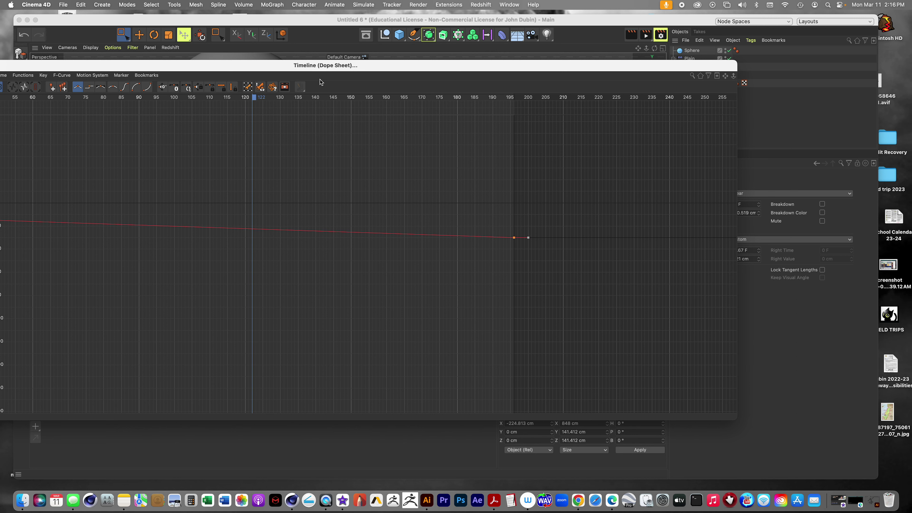
double_click(235, 68)
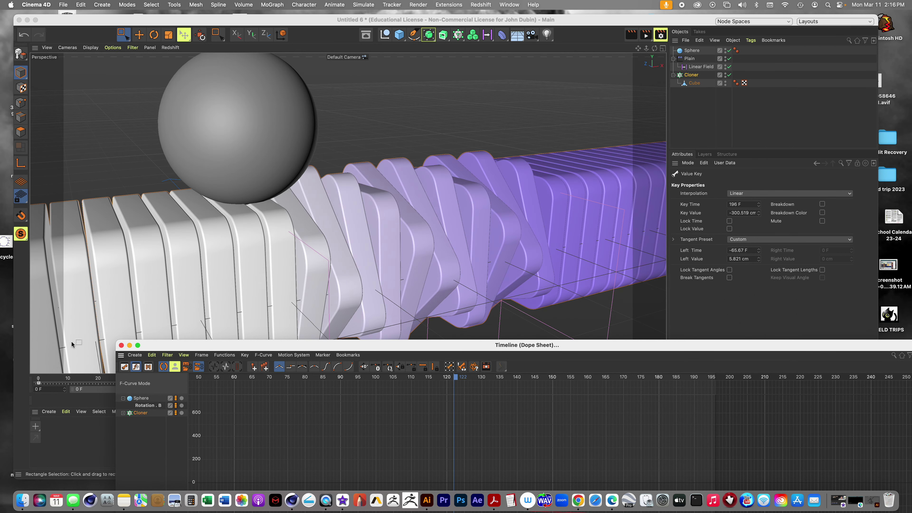
left_click(33, 311)
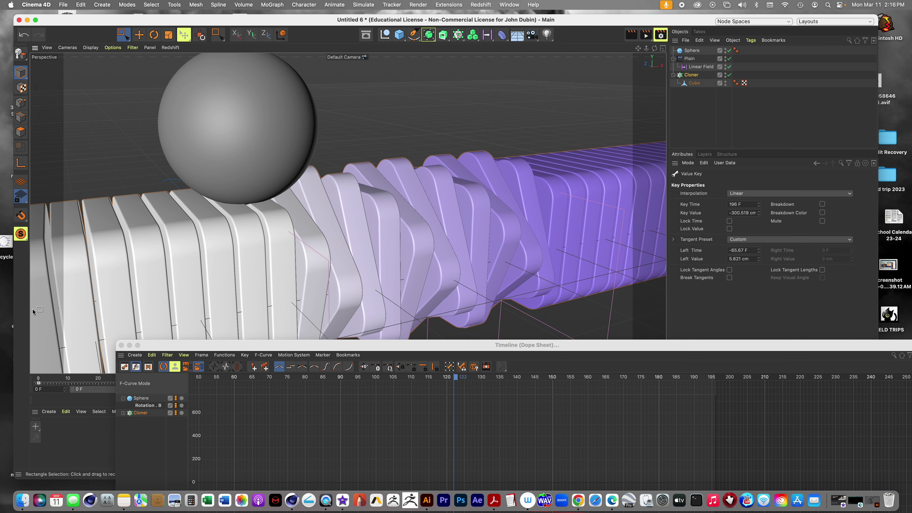
- Minimize the timeline, zoom in, and preview the sphere rolling over the slabs, stopping at frame 72
left_click(130, 345)
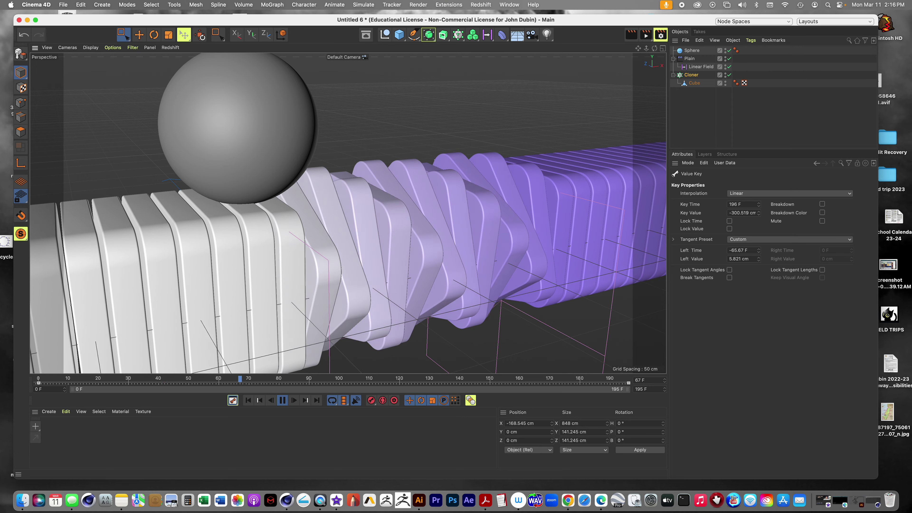
left_click_drag(648, 51, 654, 50)
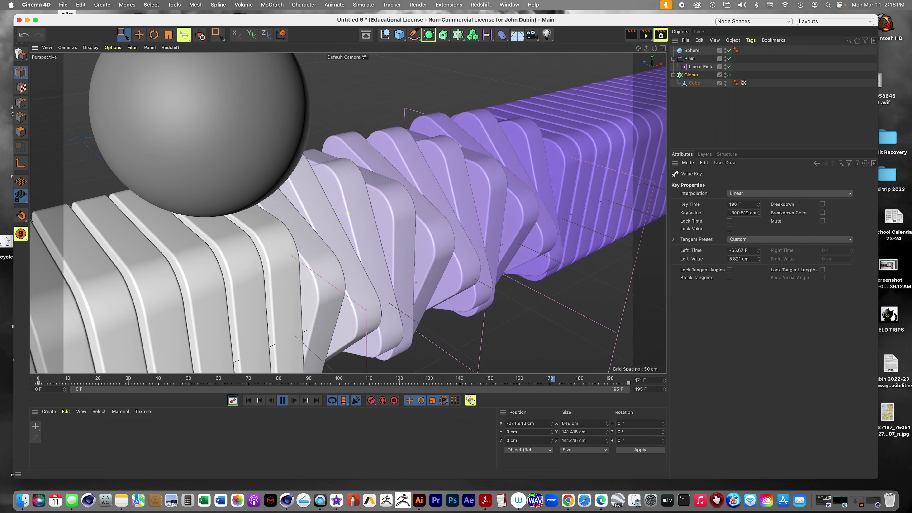
left_click(690, 50)
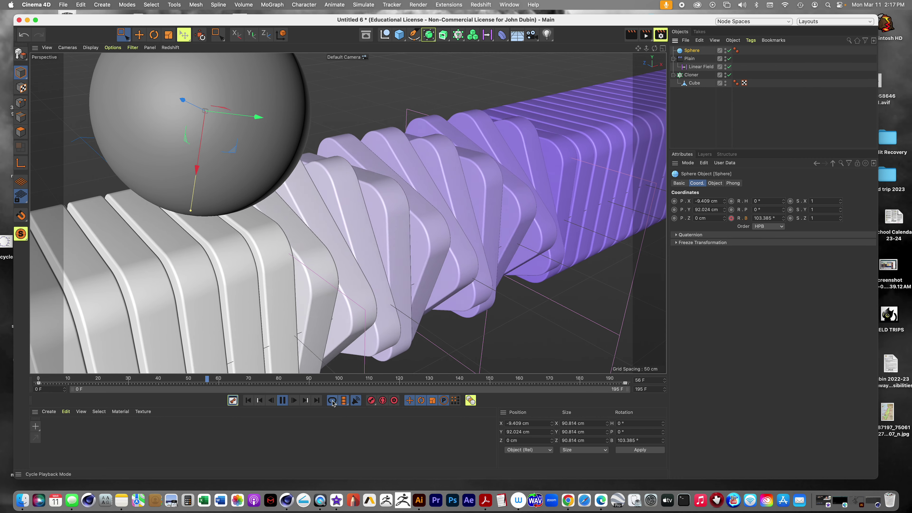
key("space")
- In new mo illusion.c4d, scrub the Sphere from frame 0 to 195, checking bank rotation reaches 360°
left_click(510, 5)
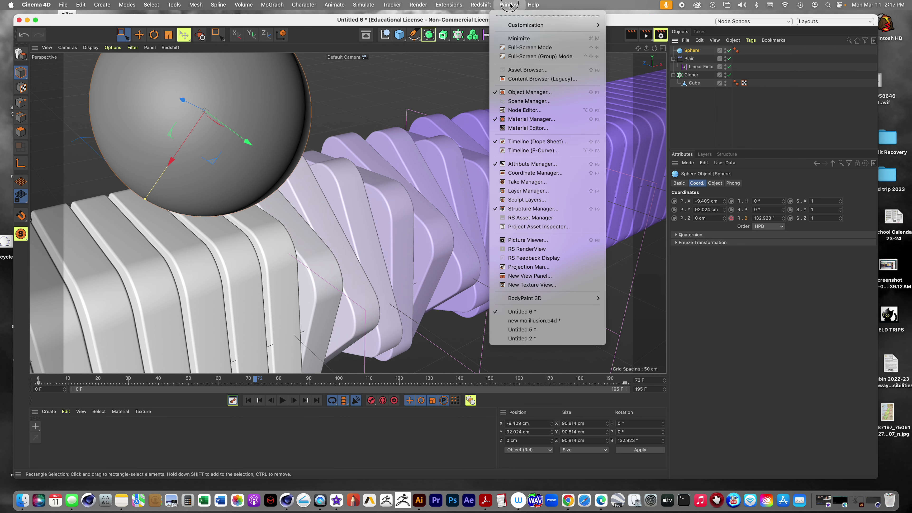
left_click(549, 320)
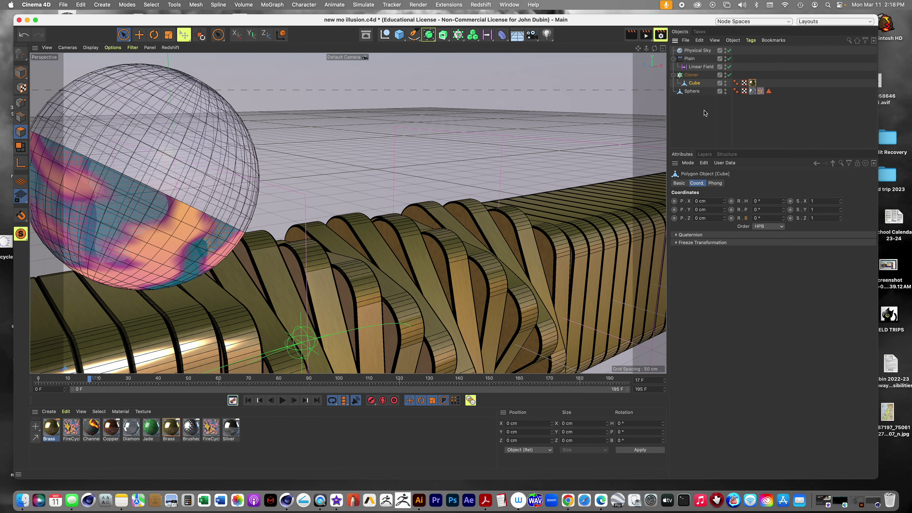
left_click(692, 92)
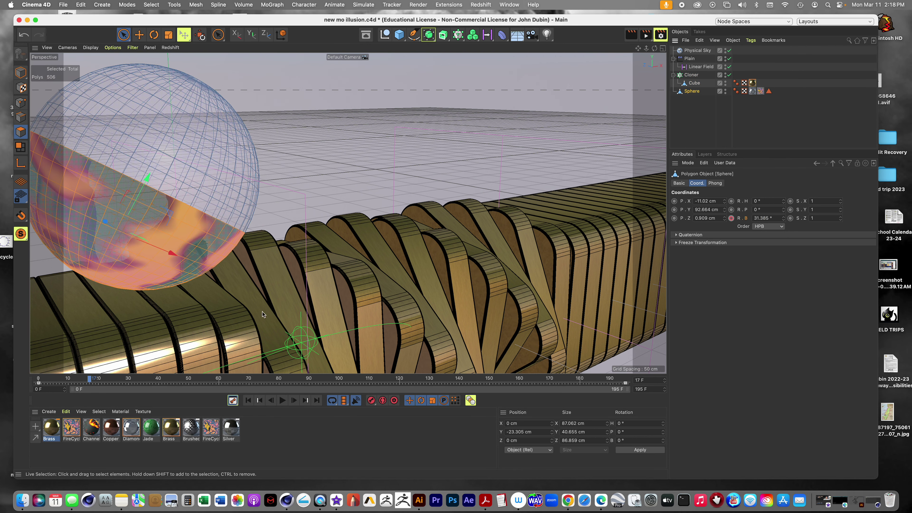
left_click(39, 378)
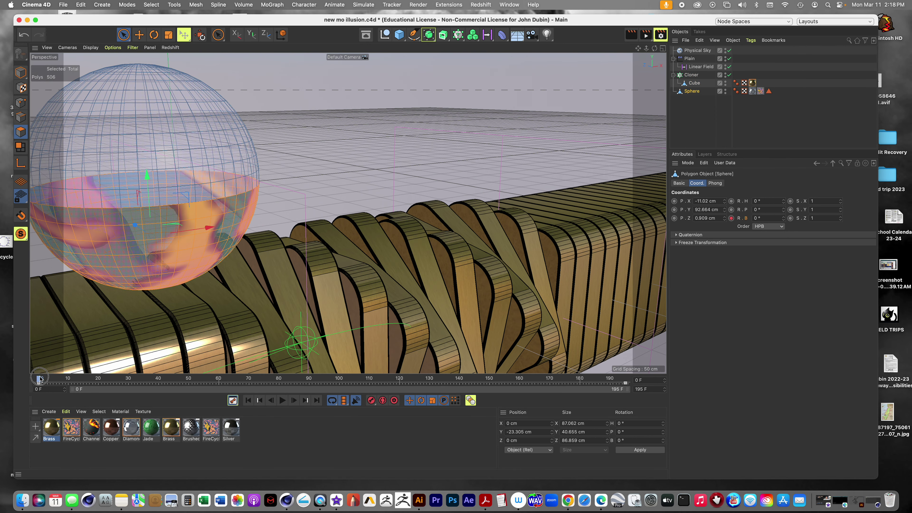
left_click_drag(41, 379, 645, 375)
- Scrub the Cloner from frame 0 to 195, checking P.X goes from -100 cm to -295 cm
left_click(691, 75)
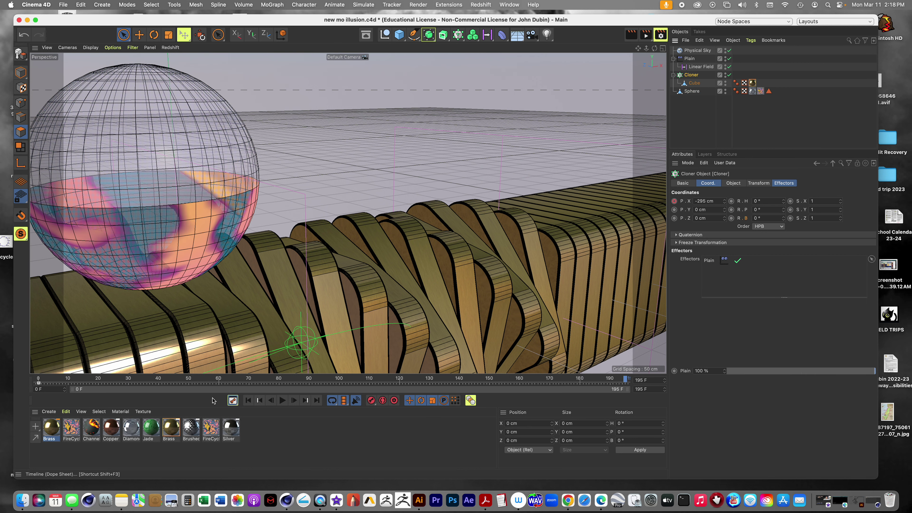
left_click(35, 380)
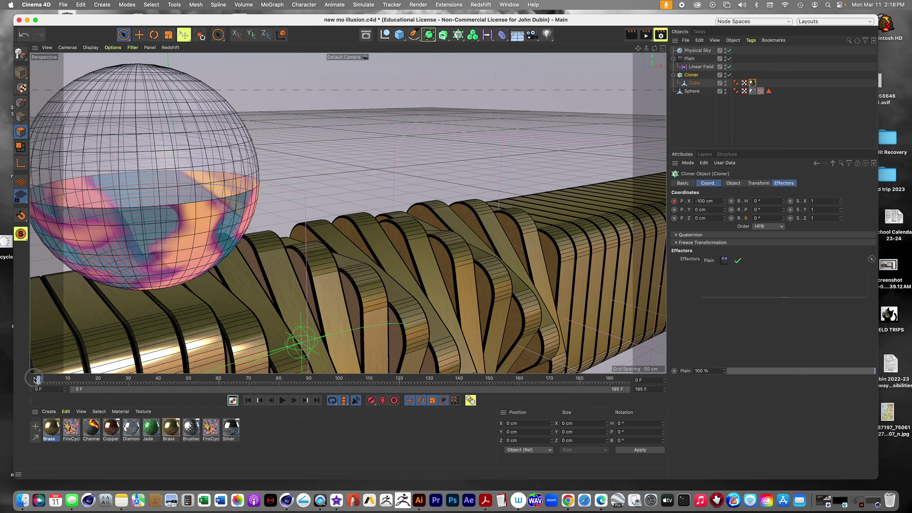
left_click_drag(35, 380, 635, 405)
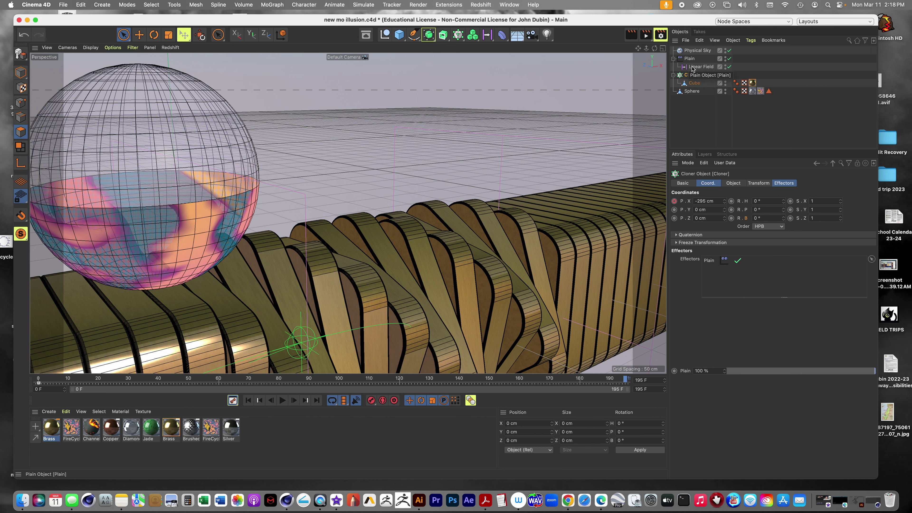
- Inspect the Linear Field's Color Remap and the Plain effector's 270° pitch rotation
left_click(691, 59)
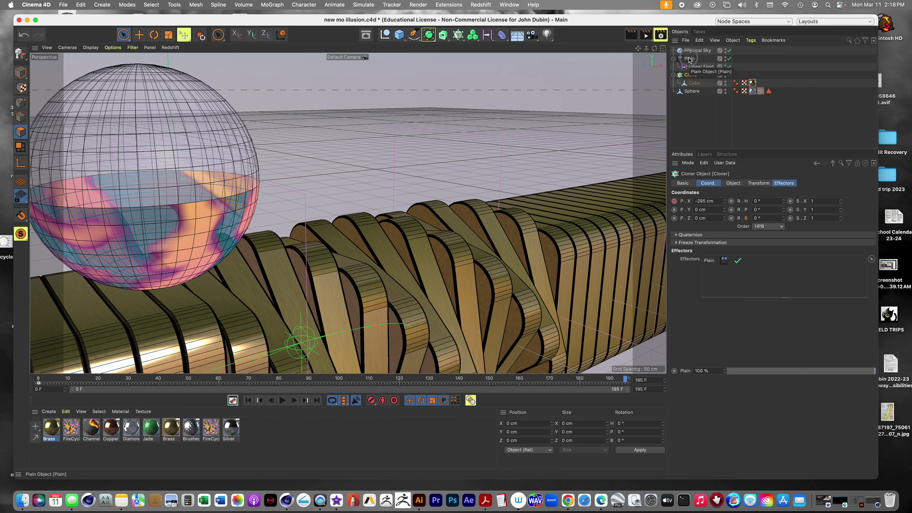
left_click(700, 67)
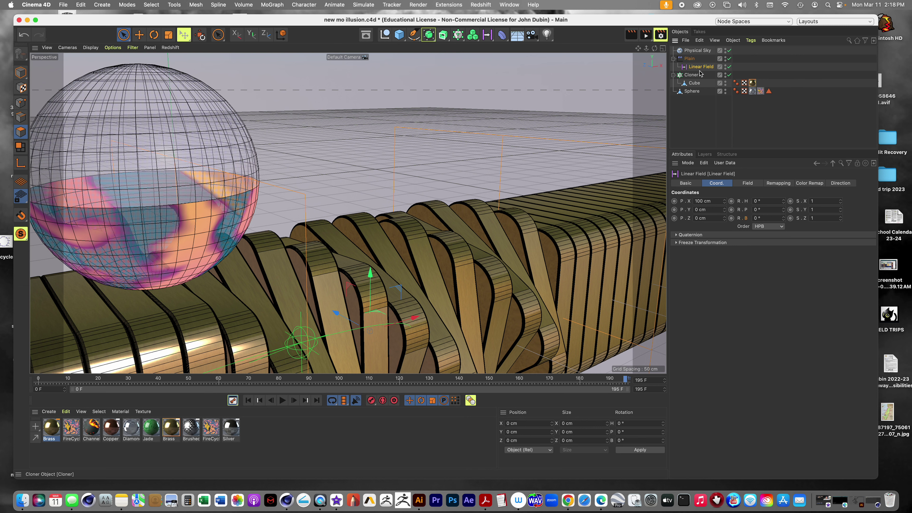
left_click(809, 183)
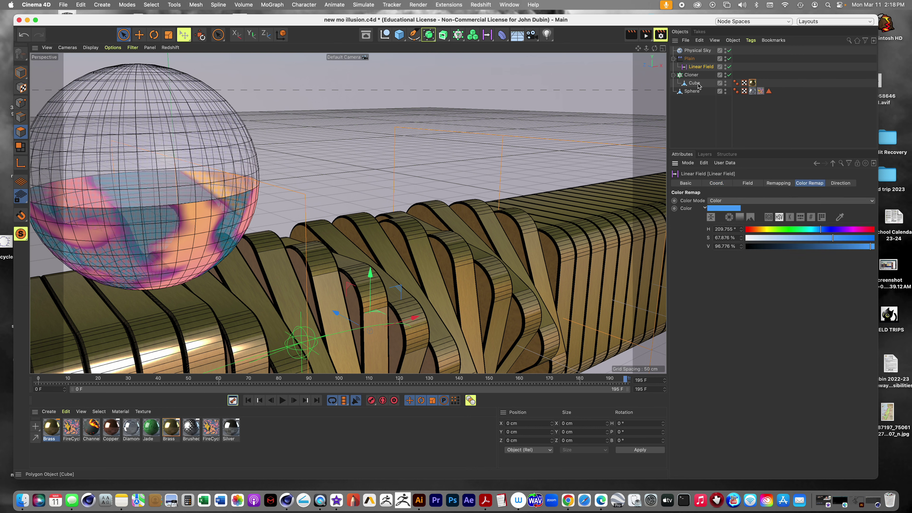
left_click(689, 59)
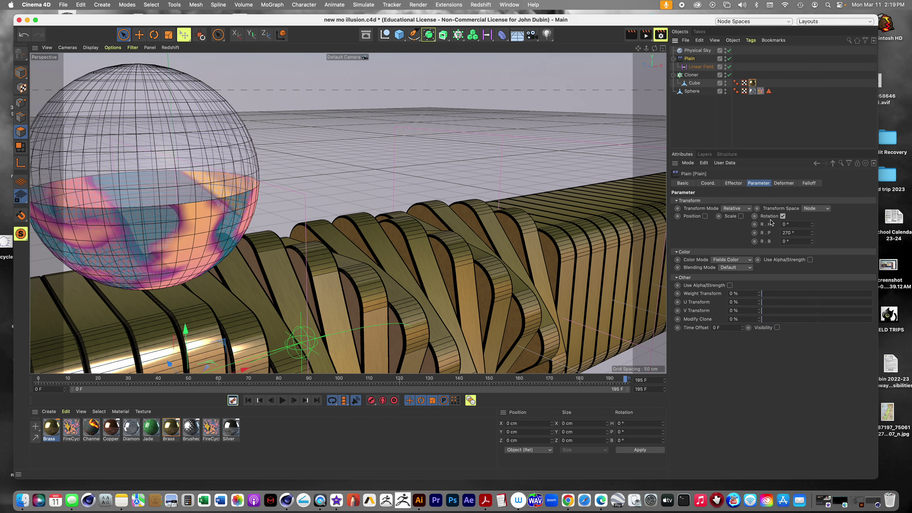
left_click(795, 234)
key("Return")
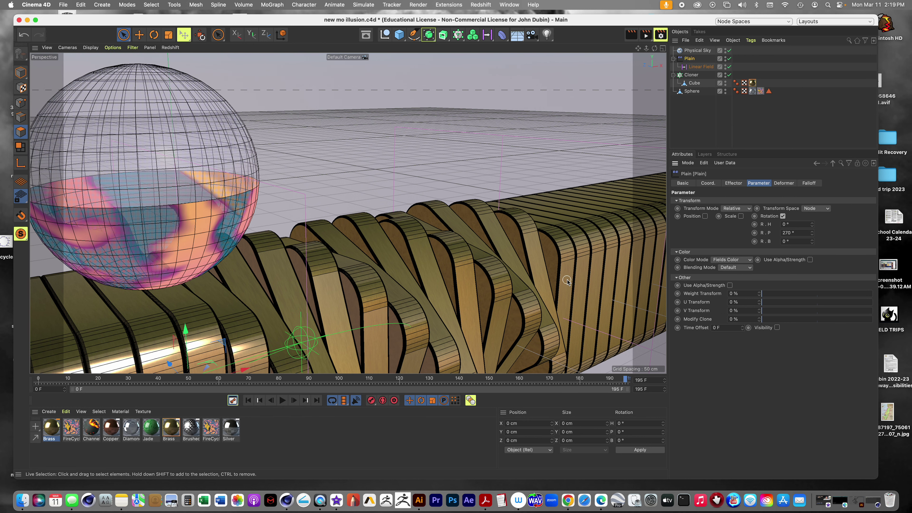
- Zoom the viewport, play the reference animation, and select the Cloner to view its Plain effector
scroll(562, 285, "down", 3)
scroll(561, 284, "down", 5)
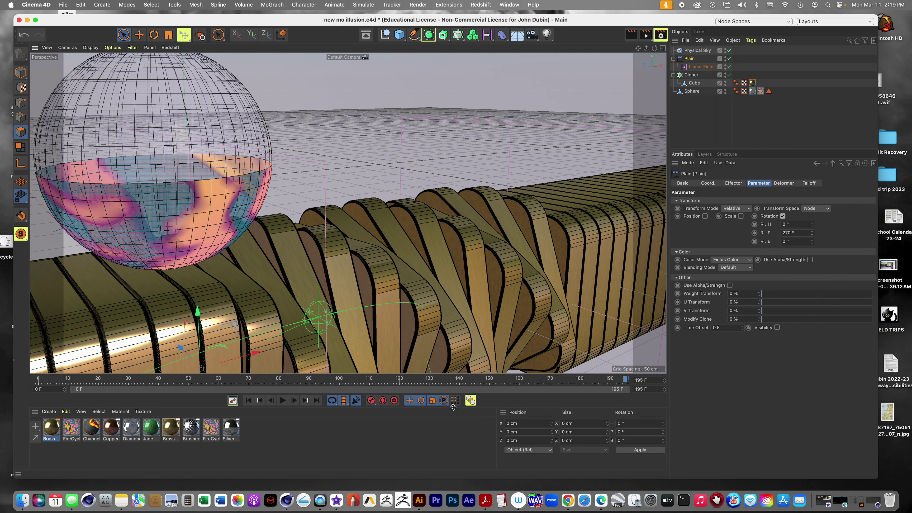
left_click(283, 401)
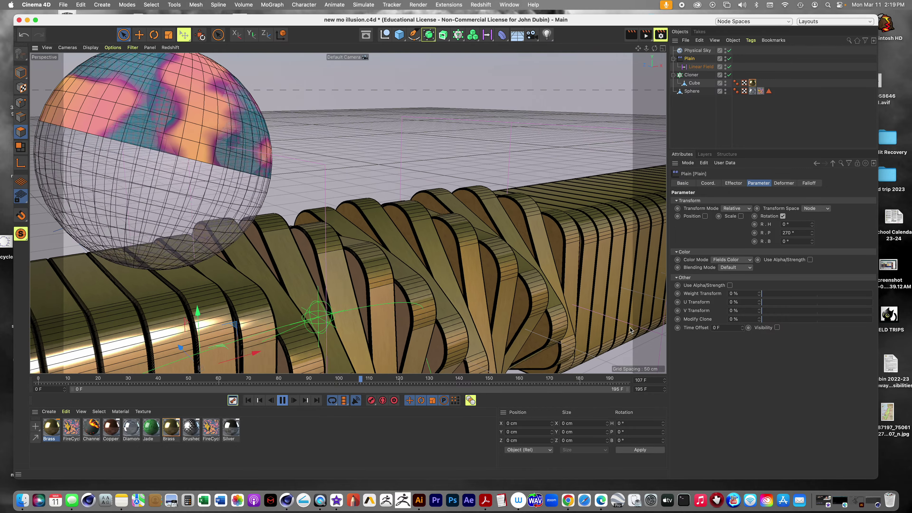
left_click(690, 76)
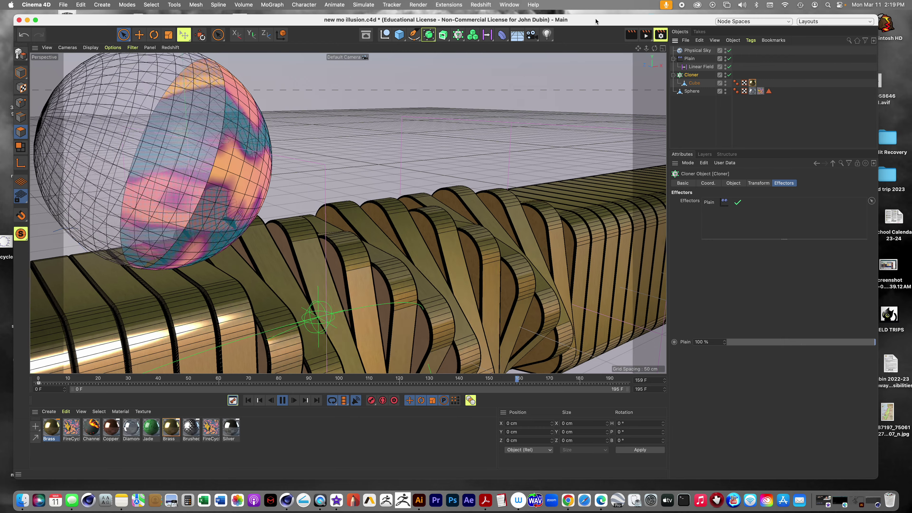
left_click(509, 4)
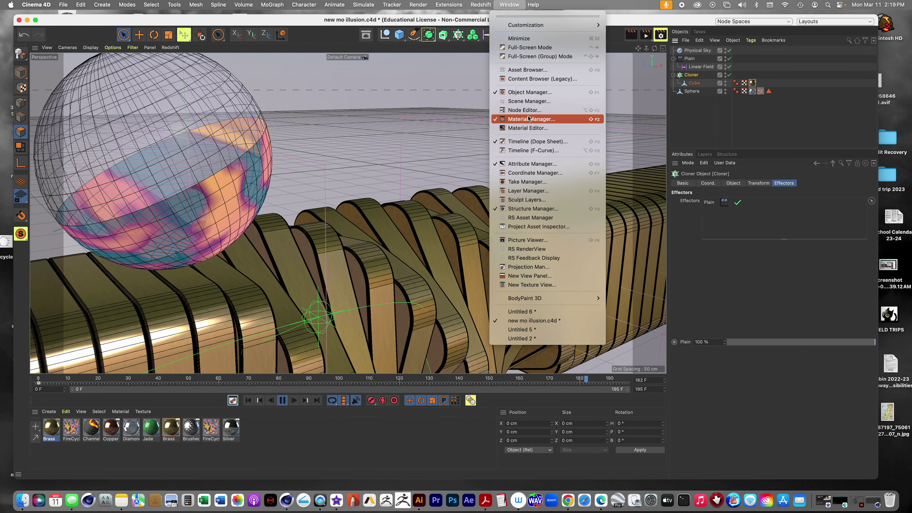
left_click(533, 151)
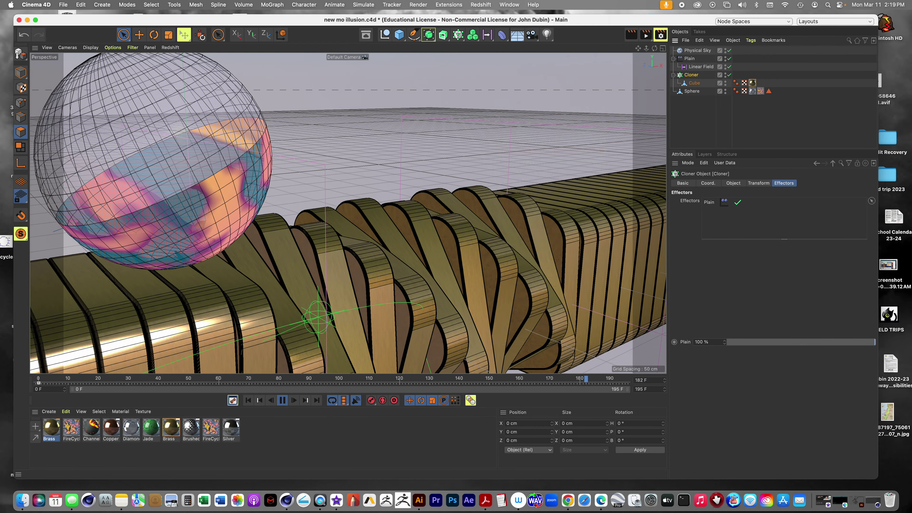
left_click_drag(604, 145, 359, 78)
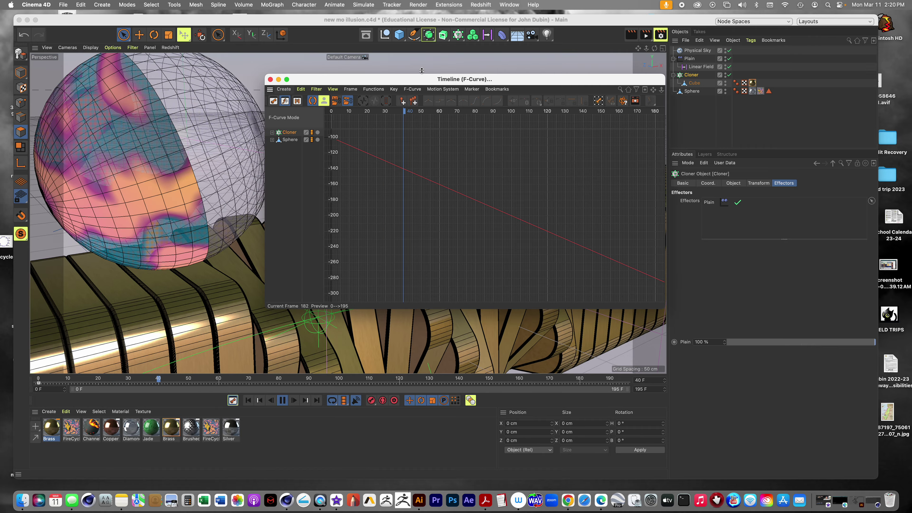
left_click(278, 80)
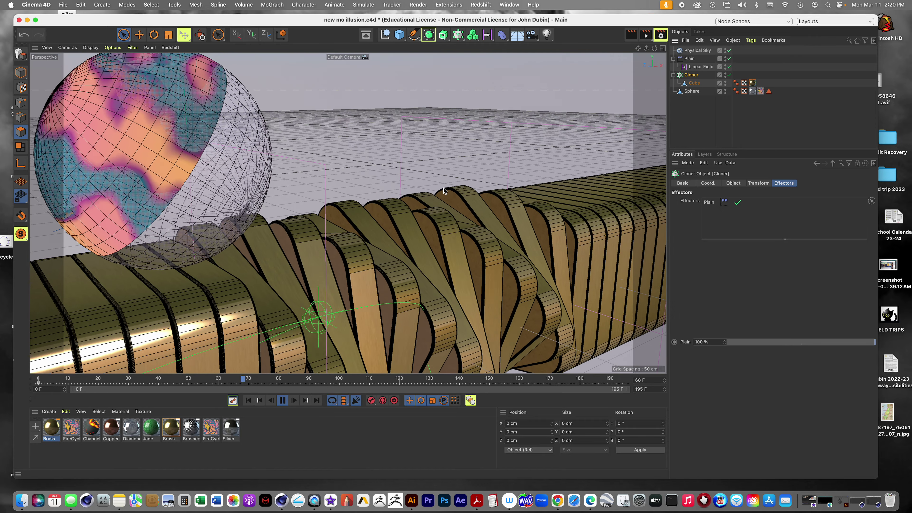